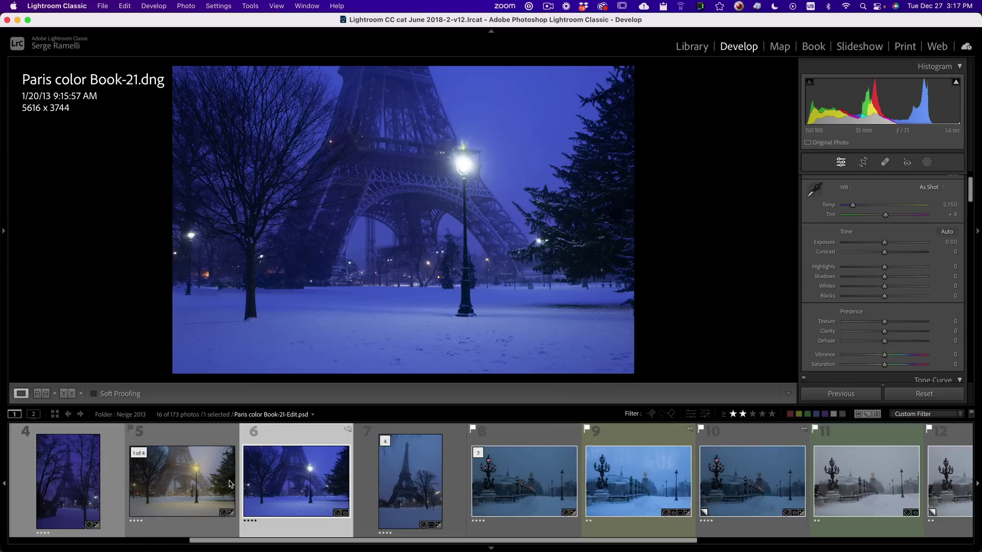
pyautogui.click(185, 435)
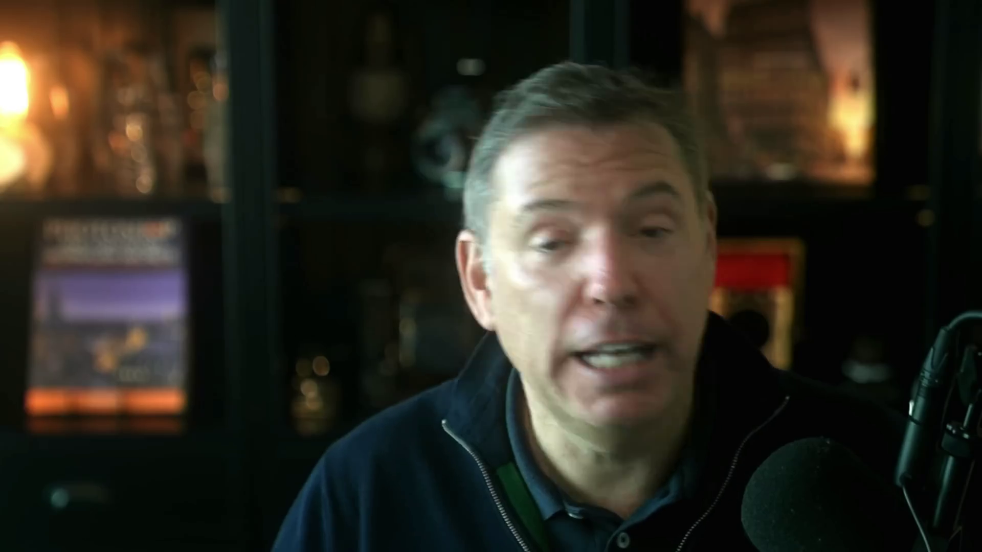
pyautogui.click(761, 473)
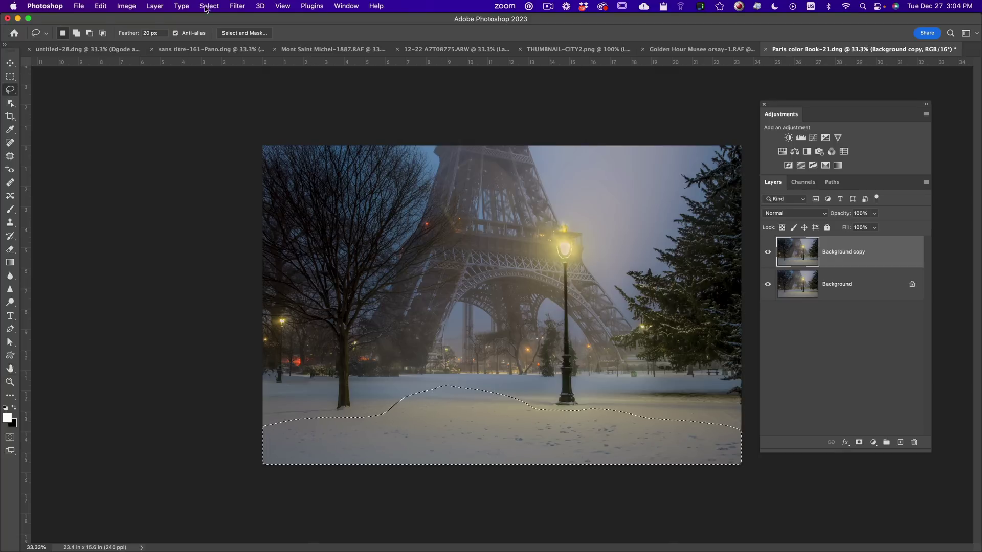
pyautogui.click(237, 6)
pyautogui.click(256, 18)
pyautogui.press('Escape')
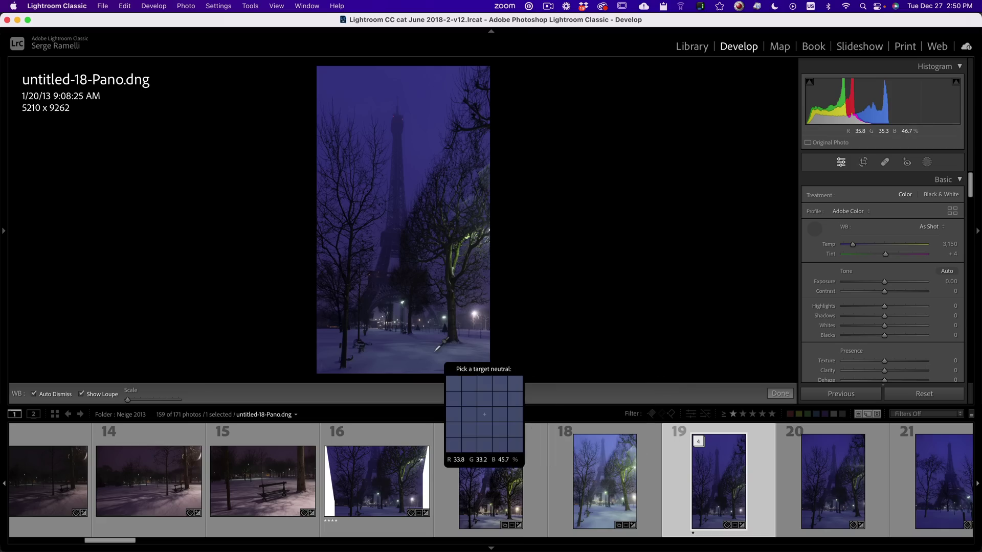
pyautogui.click(436, 350)
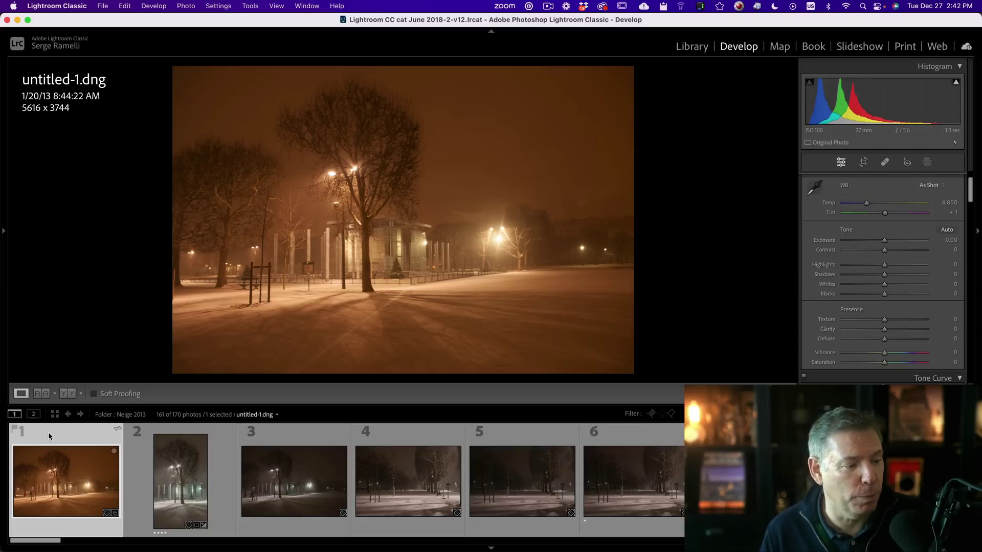
# - Review the early night snow photos in the Neige 2013 folder, from untitled-2.dng through TourEiffelNeige-1.dng, for stitching candidates
pyautogui.click(177, 471)
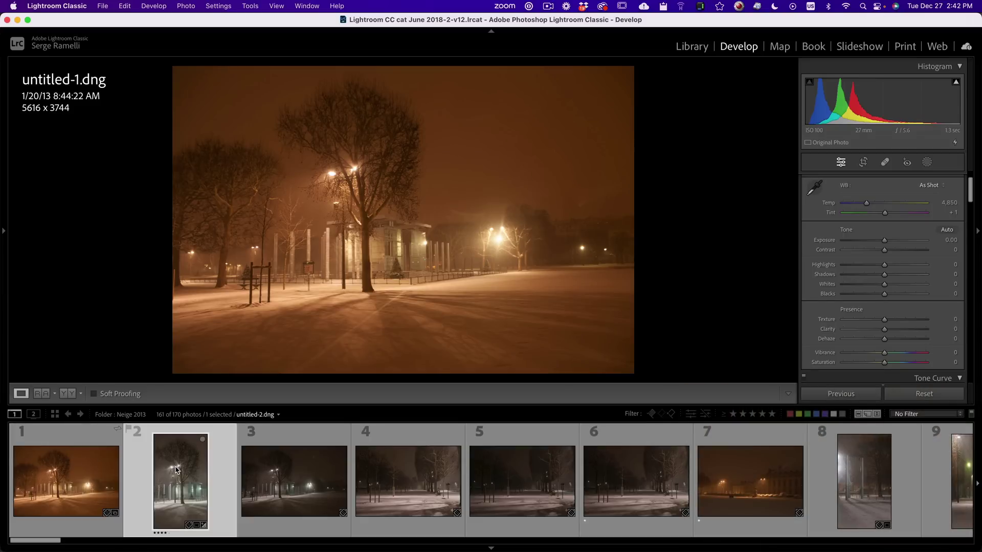
pyautogui.click(310, 475)
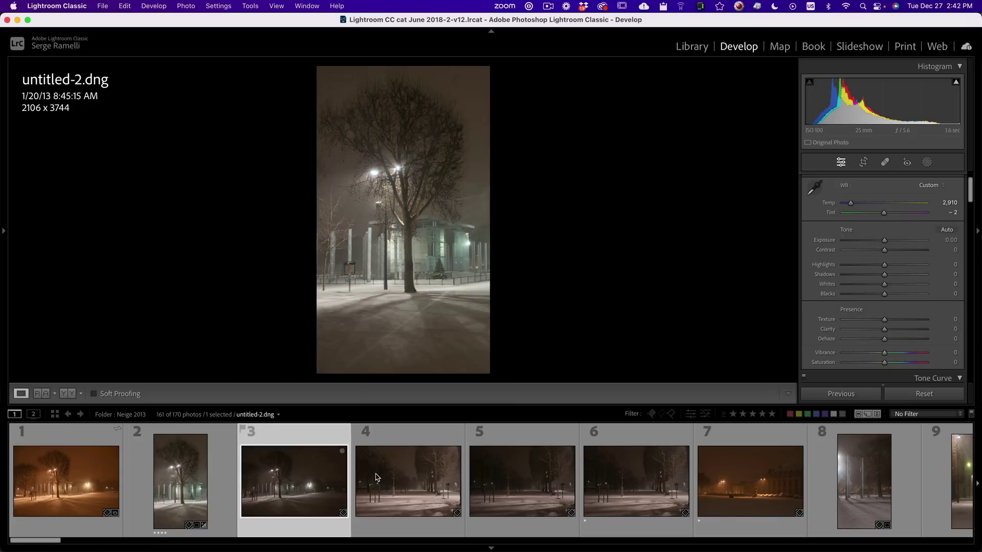
pyautogui.click(414, 470)
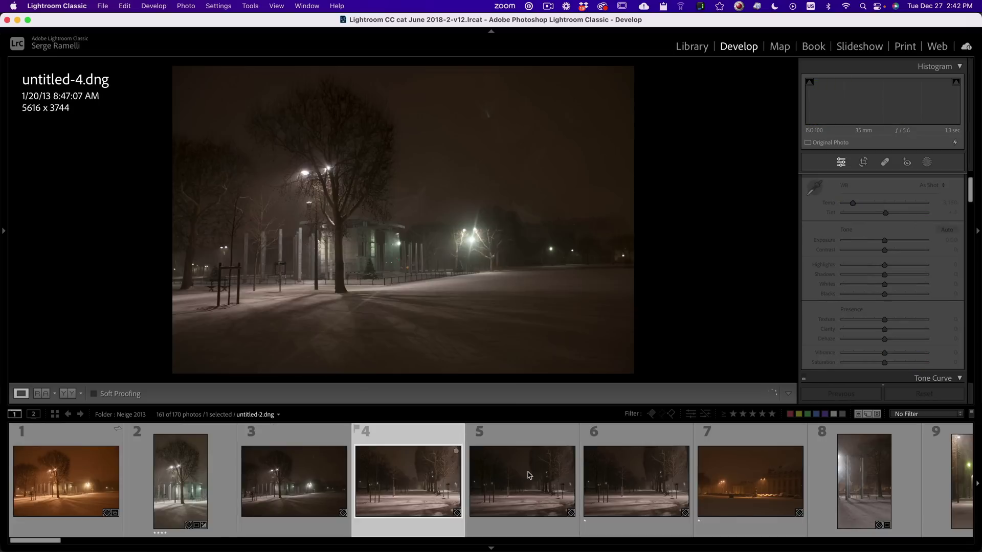
pyautogui.click(556, 476)
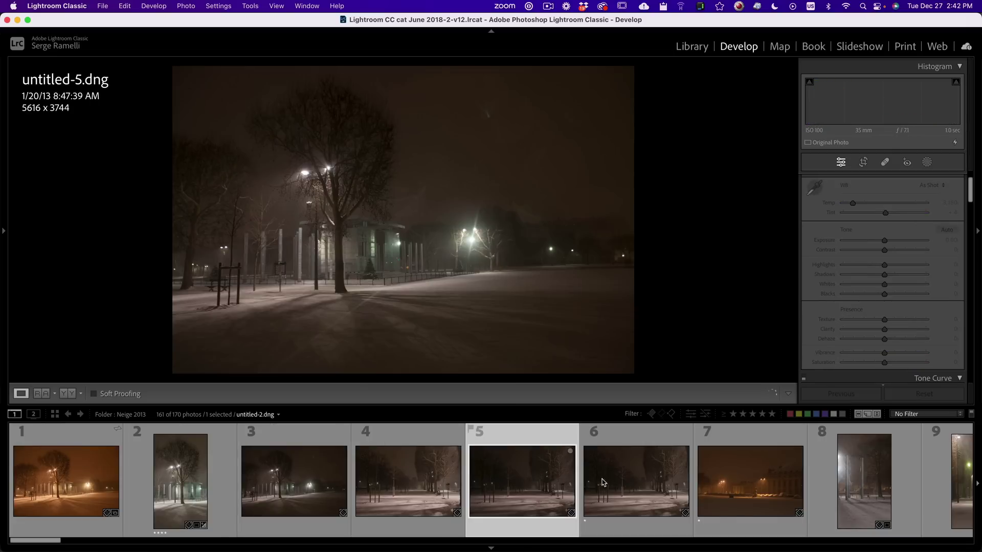
pyautogui.click(668, 478)
pyautogui.click(750, 480)
pyautogui.moveTo(35, 540)
pyautogui.mouseDown()
pyautogui.moveTo(71, 542)
pyautogui.moveTo(49, 540)
pyautogui.mouseUp()
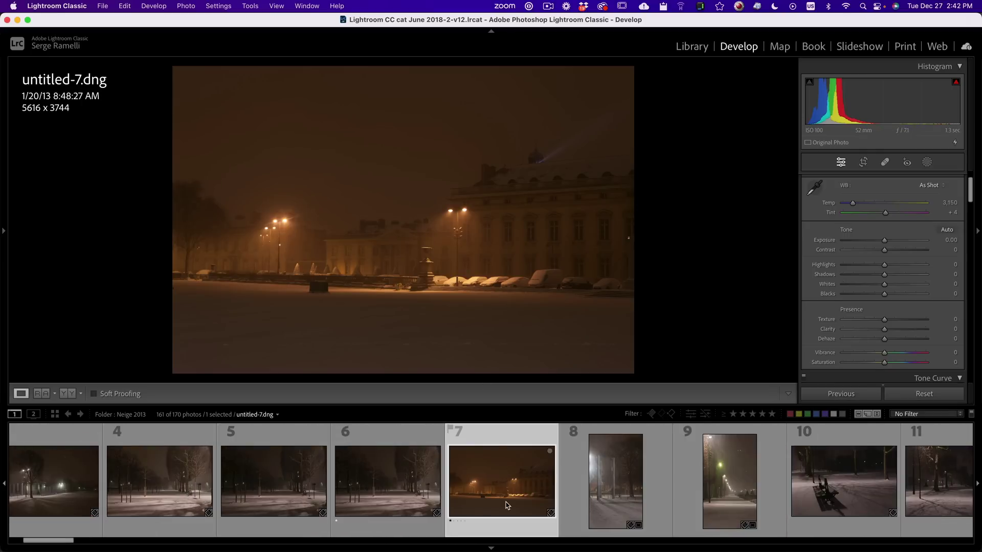
pyautogui.click(616, 480)
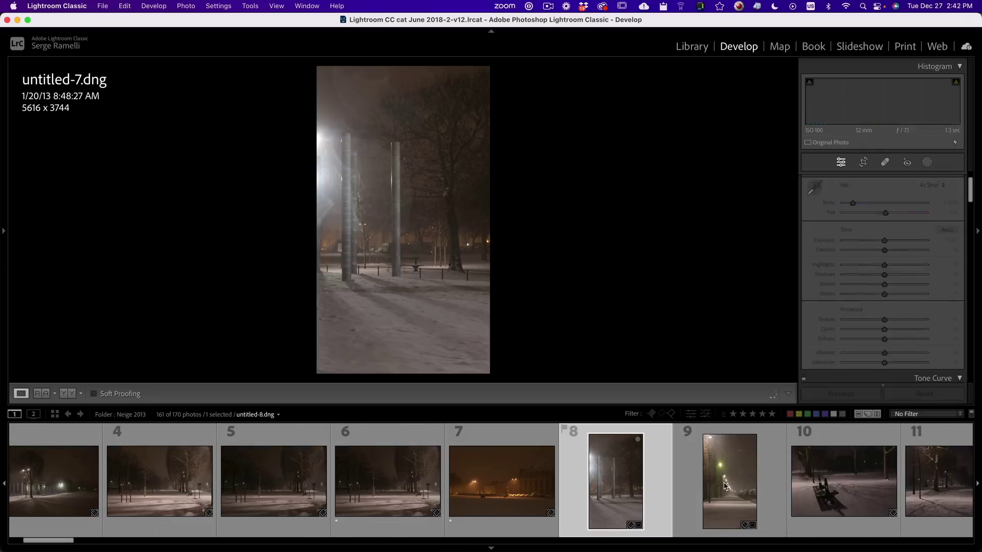
pyautogui.click(843, 481)
pyautogui.hscroll(5, 118, 537)
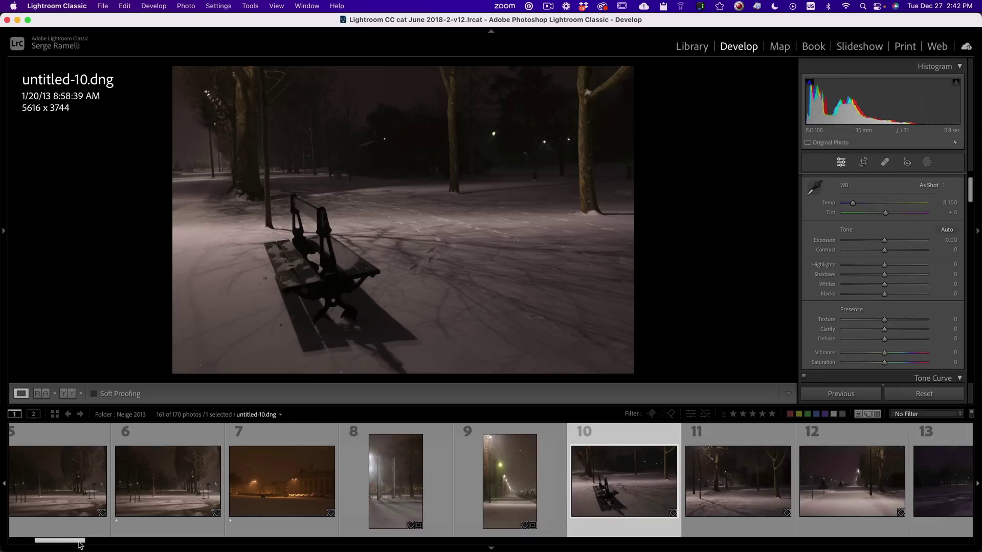
pyautogui.click(518, 481)
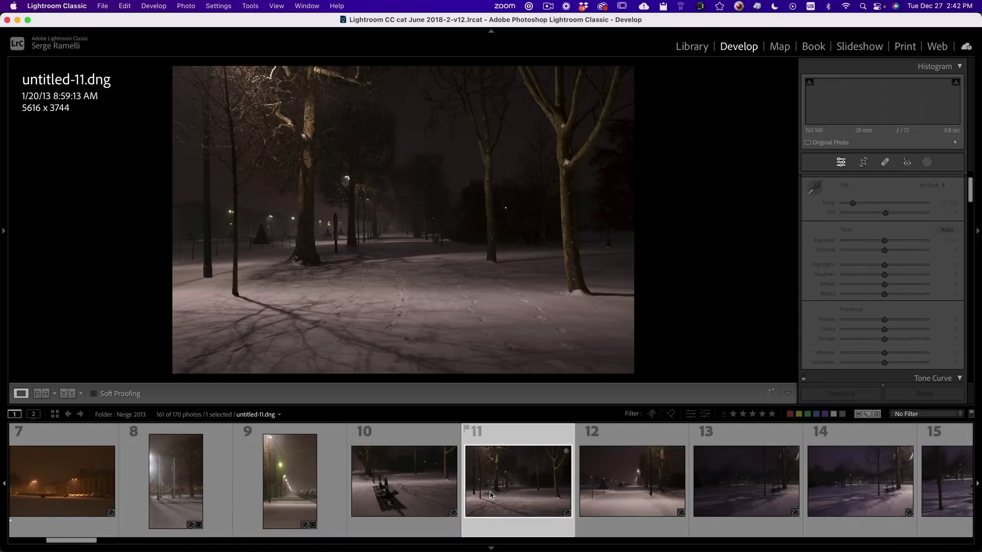
pyautogui.click(648, 492)
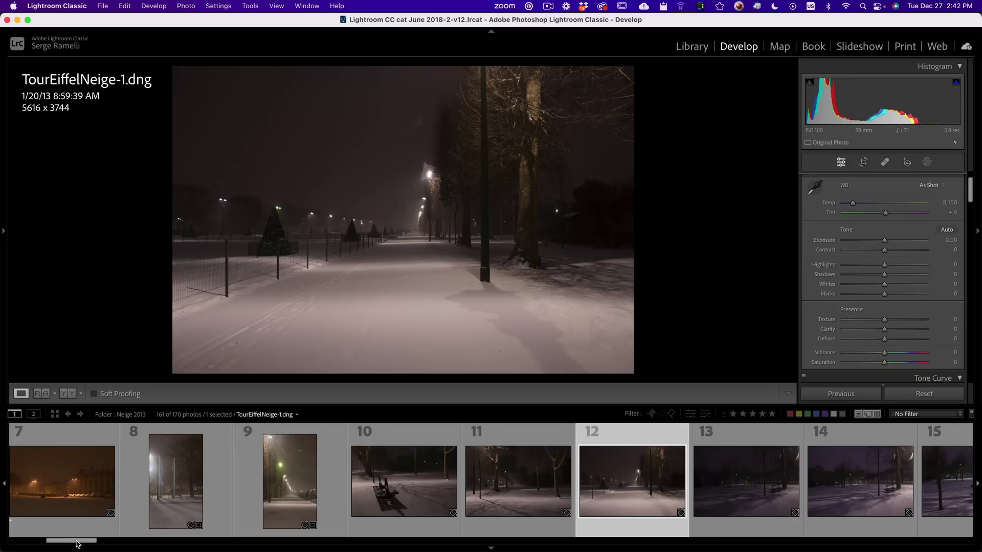
# - Rate the Eiffel Tower night shots untitled-16.dng, untitled-17.dng and untitled-18.dng one star each
pyautogui.hscroll(1, 81, 544)
pyautogui.hscroll(5, 97, 544)
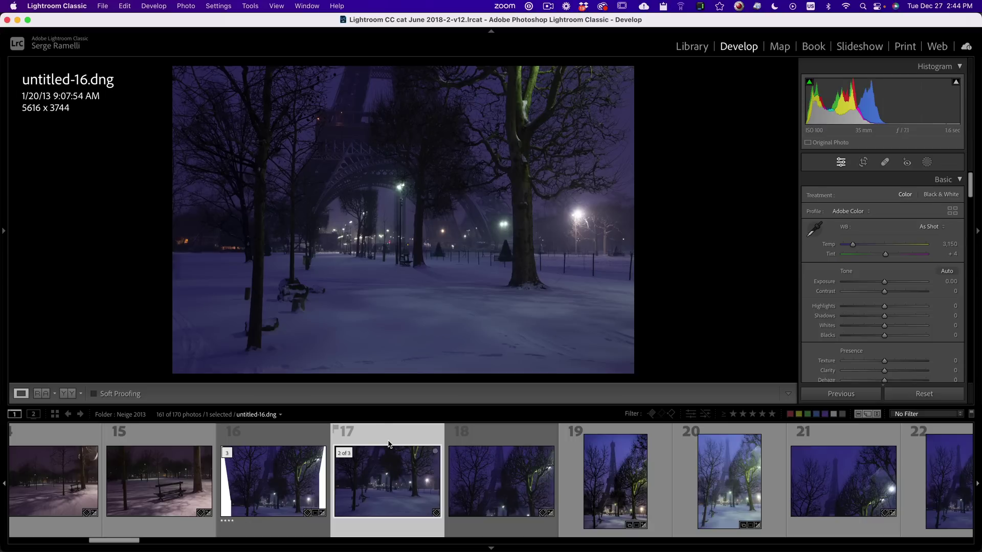
pyautogui.press('1')
pyautogui.click(510, 427)
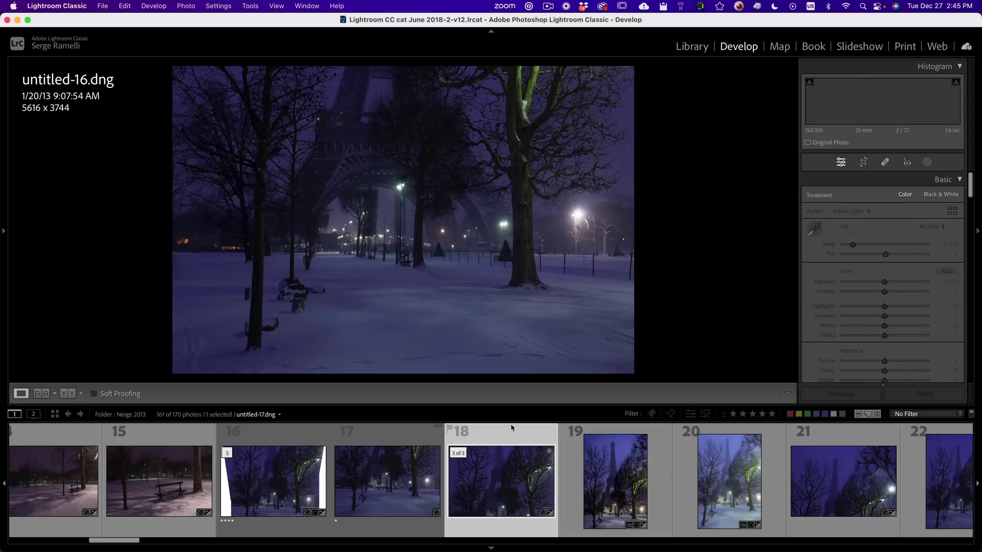
pyautogui.press('1')
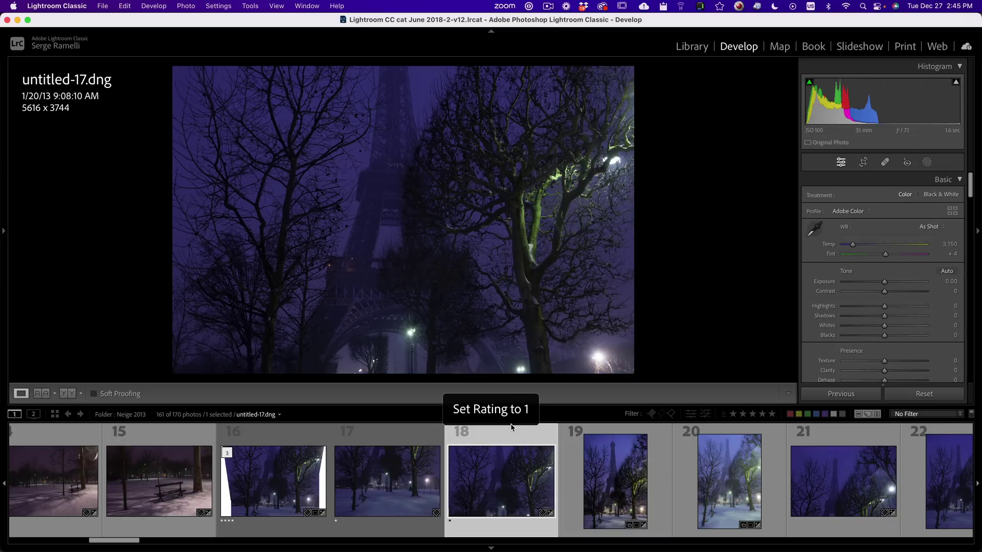
pyautogui.click(834, 469)
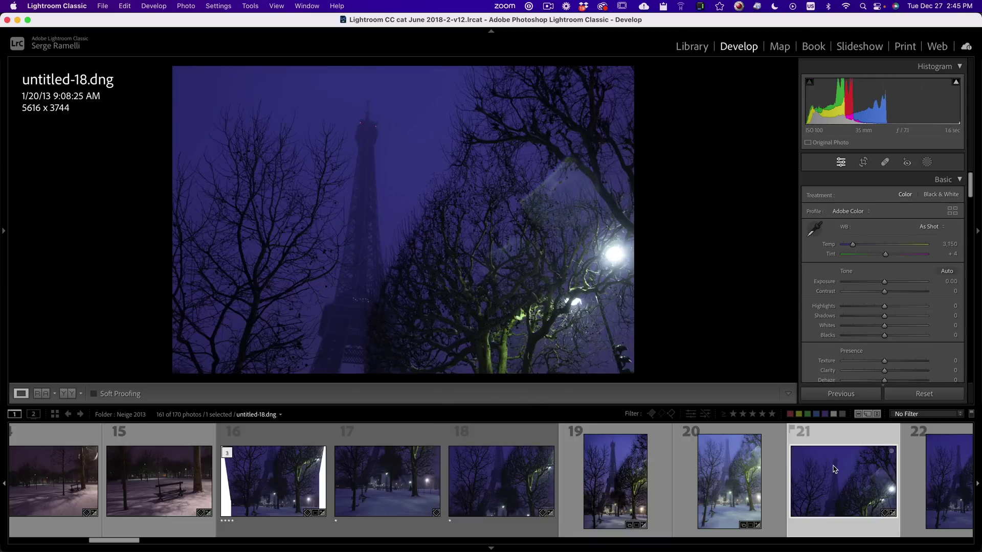
pyautogui.press('1')
# - Examine the blue-toned Eiffel Tower photos from Paris color Book-21.dng through untitled-31.dng, checking the last one's tower up close
pyautogui.click(146, 541)
pyautogui.click(302, 499)
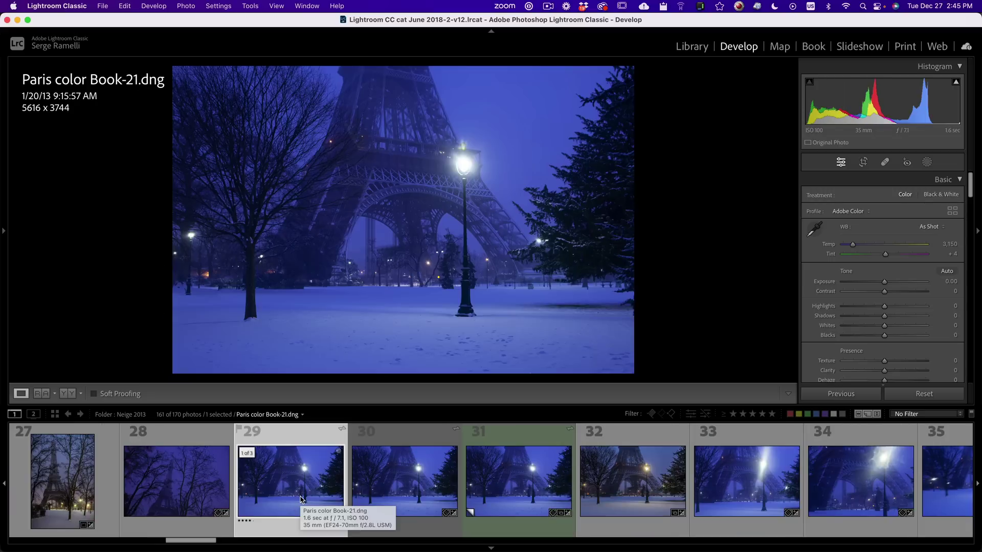
pyautogui.press('super+apostrophe')
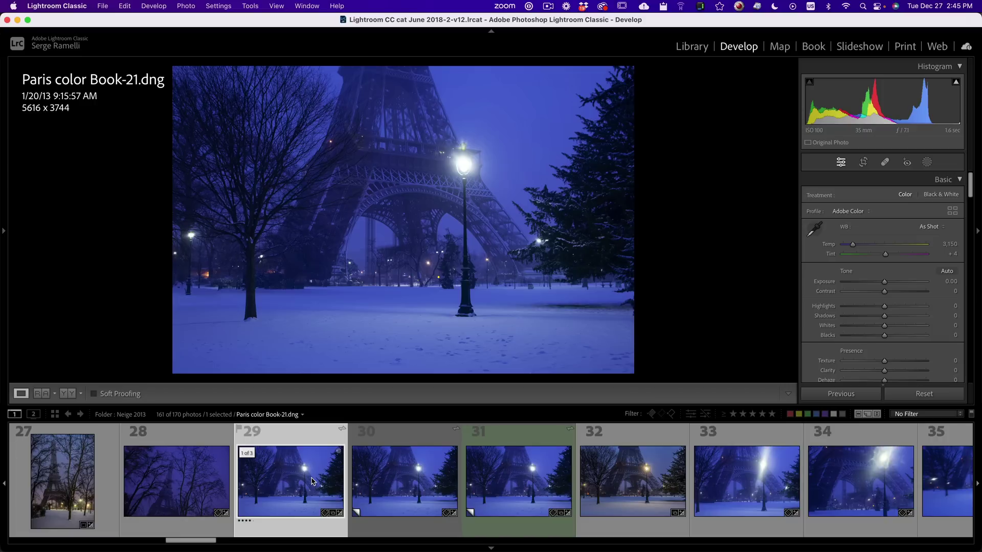
pyautogui.moveTo(189, 543); pyautogui.dragTo(223, 544)
pyautogui.click(460, 490)
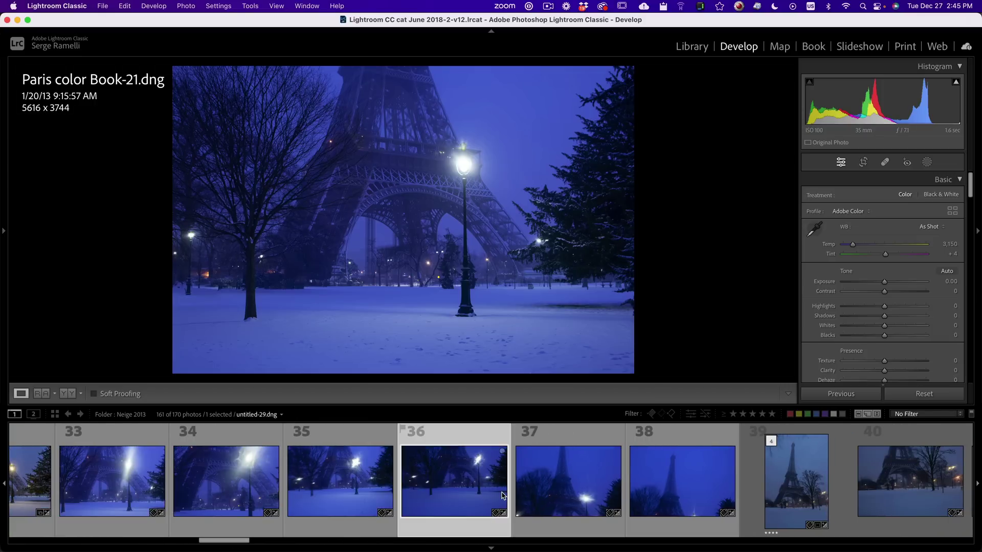
pyautogui.click(568, 490)
pyautogui.click(638, 491)
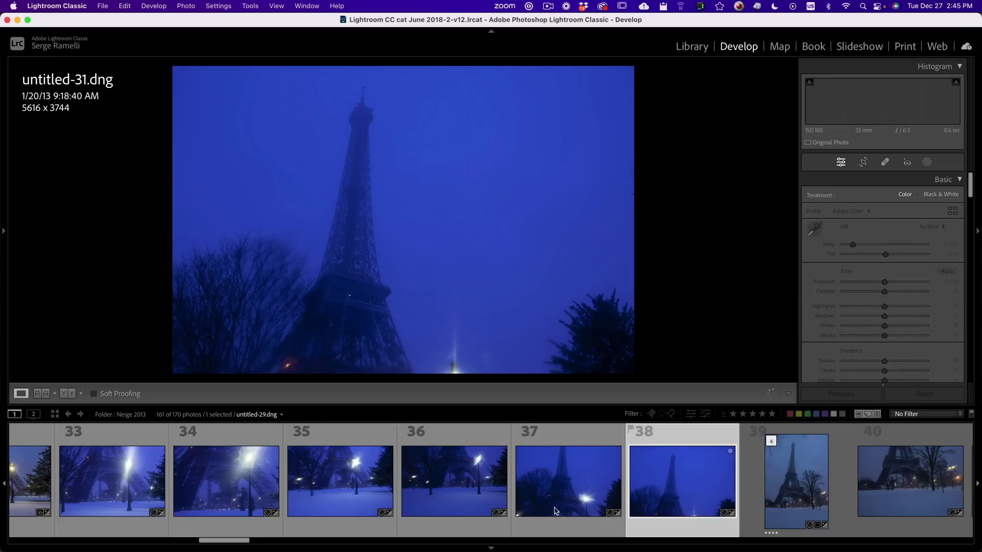
pyautogui.moveTo(251, 544); pyautogui.dragTo(266, 543)
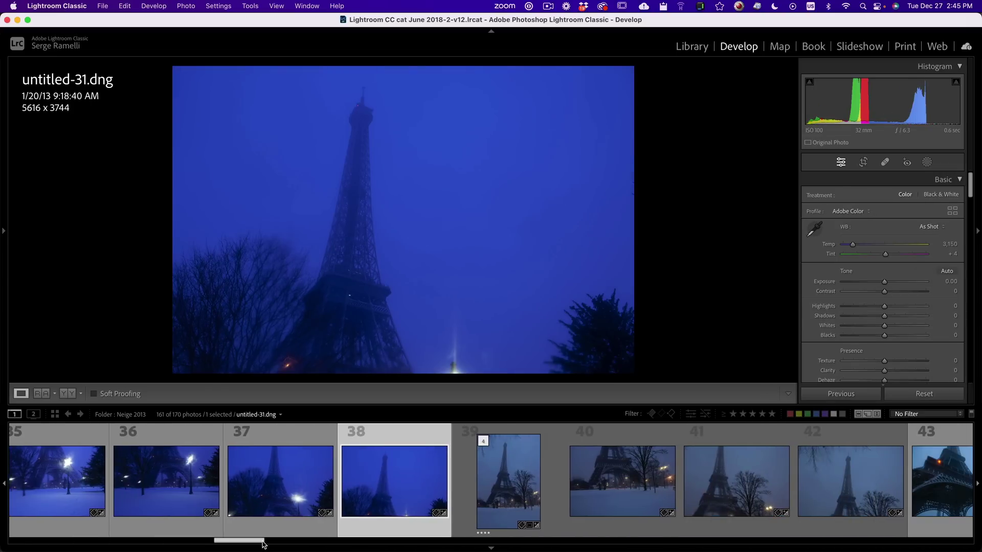
pyautogui.click(364, 309)
pyautogui.click(372, 323)
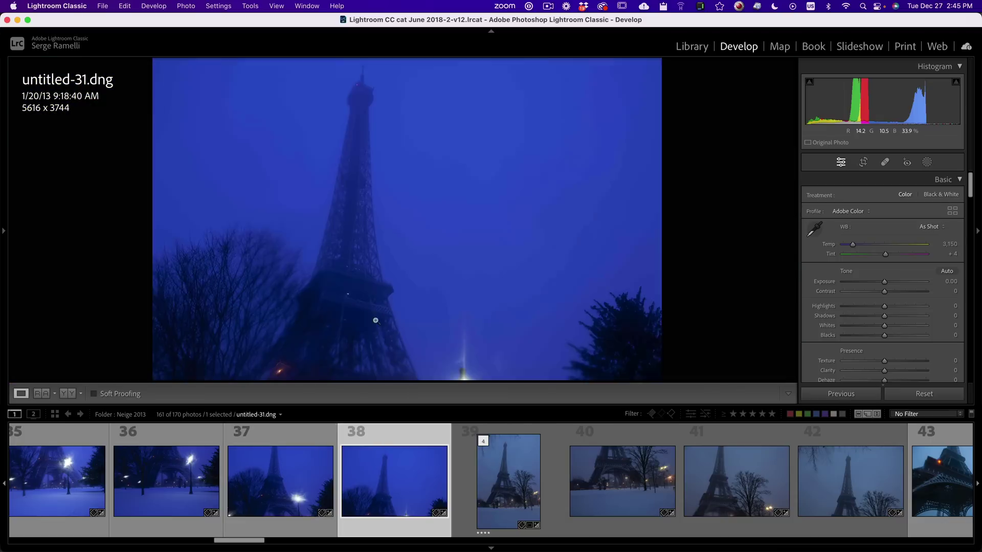
# - Rate the dusk Eiffel Tower shots untitled-32.dng, untitled-33.dng and untitled-34.dng one star each
pyautogui.click(659, 501)
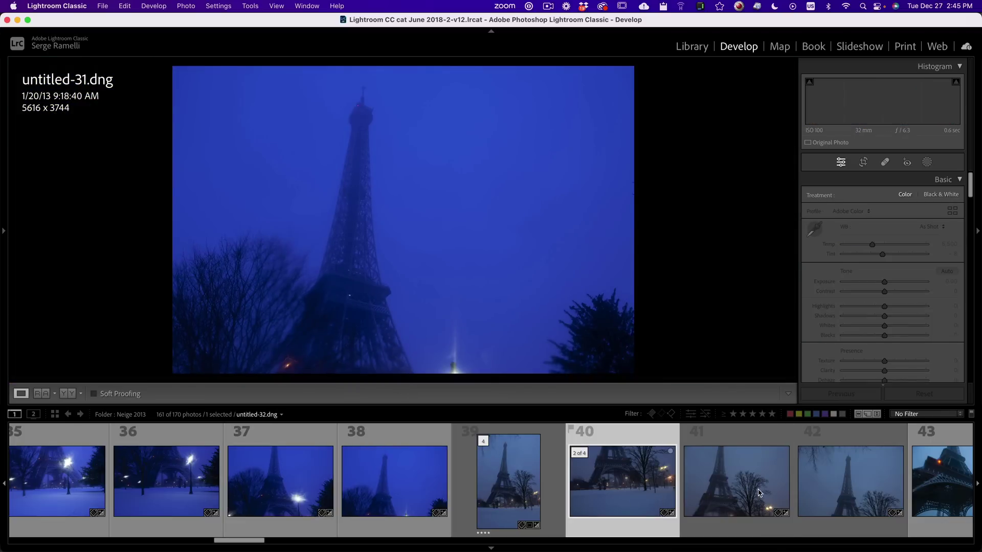
pyautogui.click(695, 499)
pyautogui.click(876, 475)
pyautogui.click(643, 494)
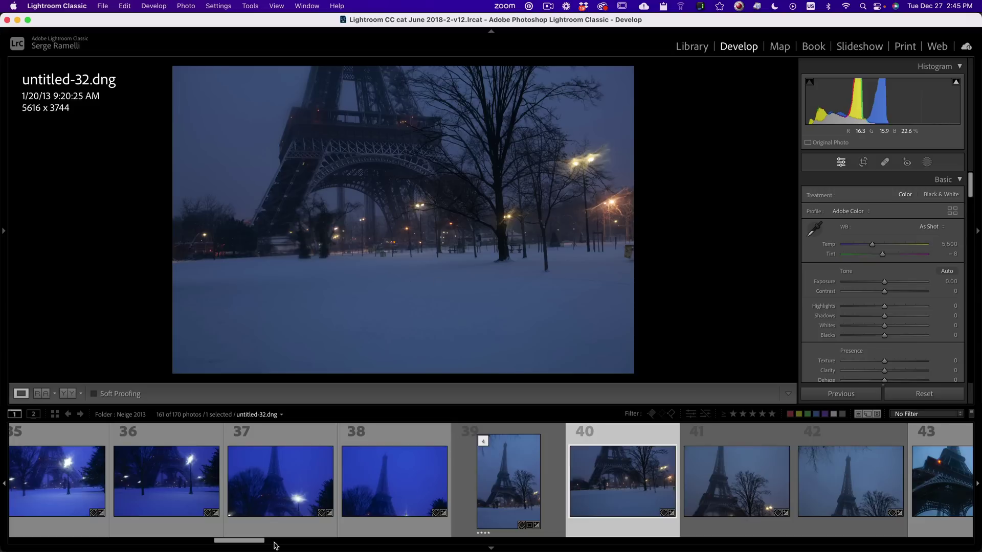
pyautogui.press('1')
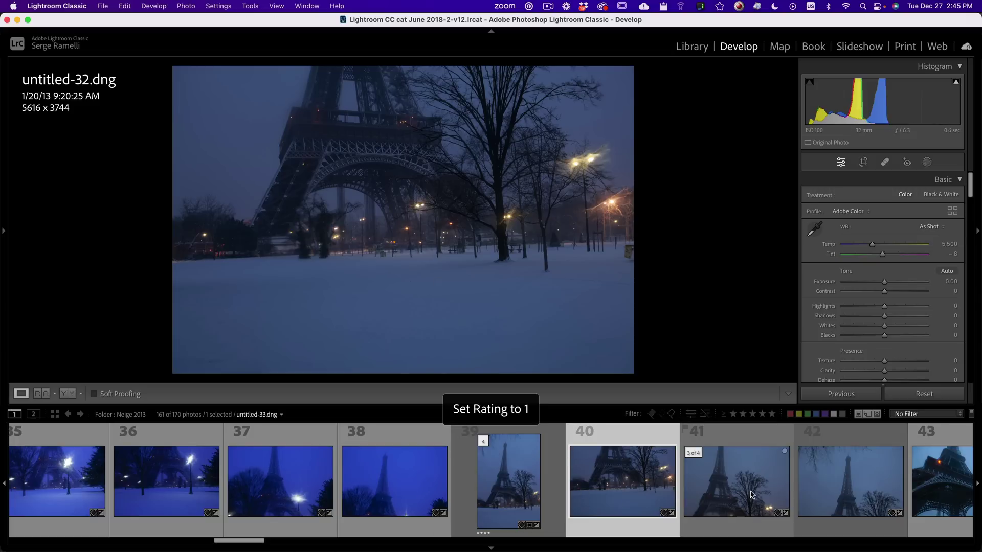
pyautogui.press('1')
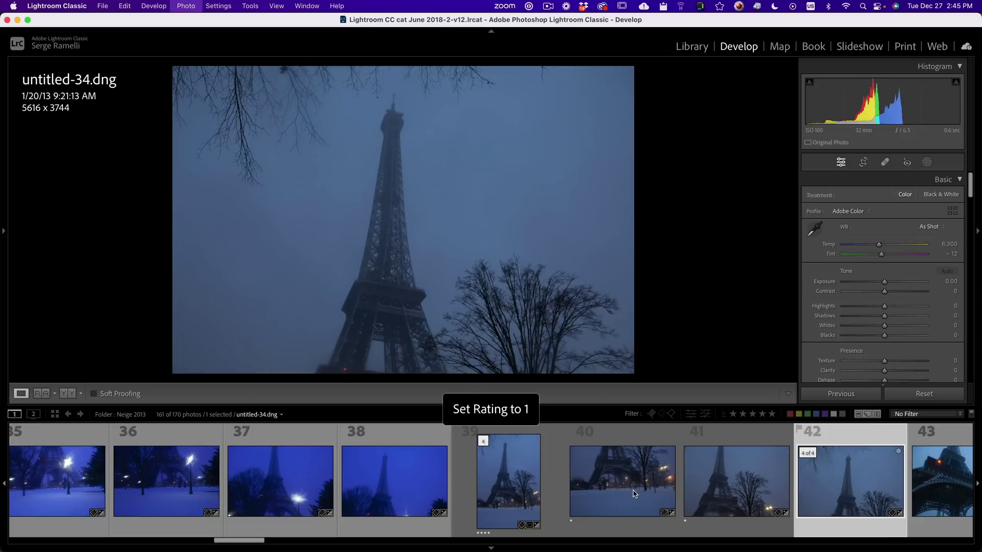
# - Rate the blue daytime Eiffel Tower shots untitled-42.dng, untitled-43.dng and untitled-44.dng one star each
pyautogui.moveTo(262, 541); pyautogui.dragTo(320, 543)
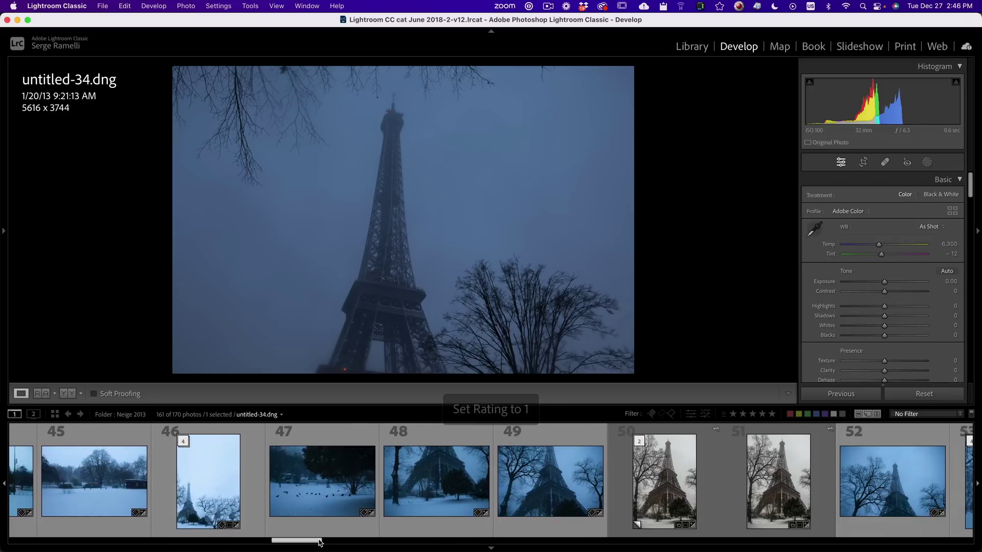
pyautogui.click(452, 507)
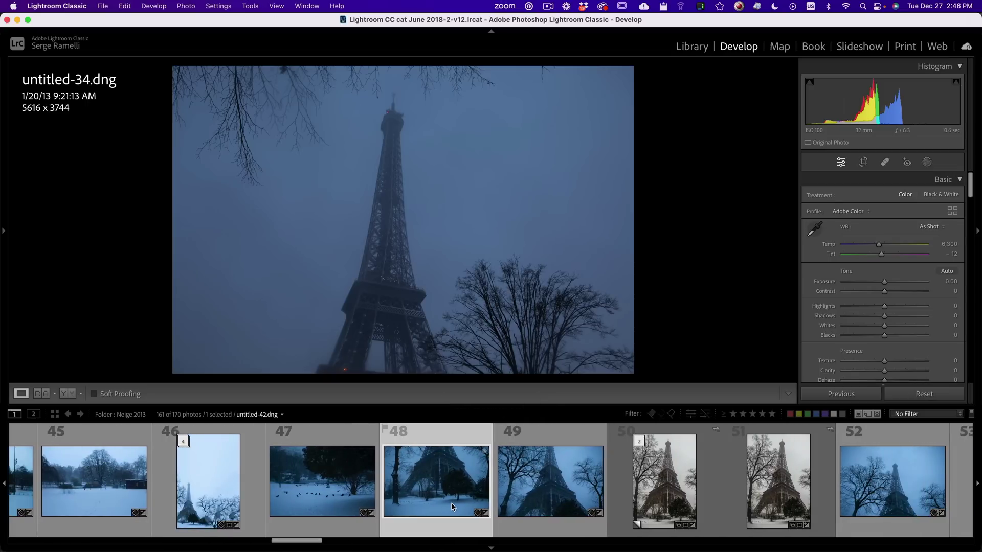
pyautogui.click(550, 486)
pyautogui.click(436, 481)
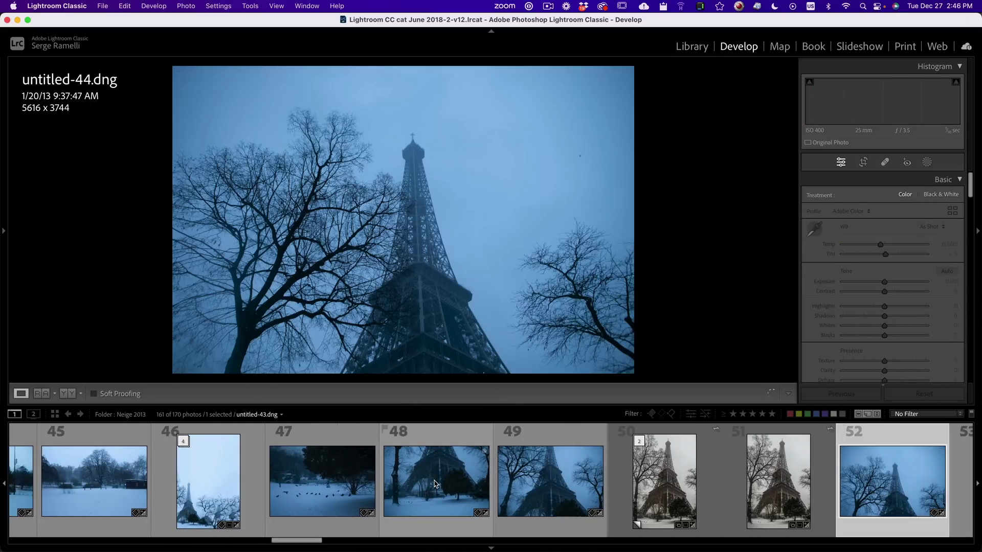
pyautogui.press('1')
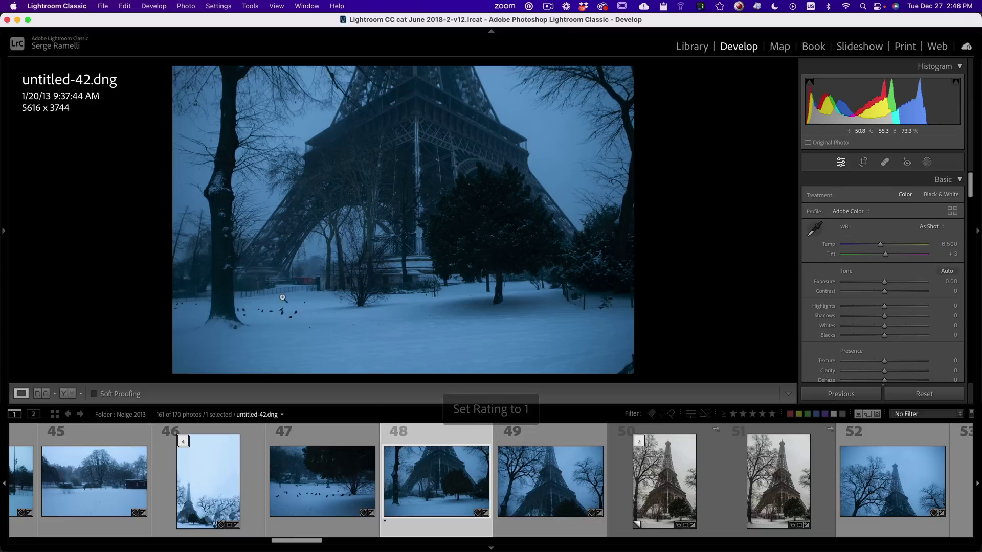
pyautogui.press('Right')
pyautogui.press('1')
pyautogui.click(907, 461)
pyautogui.press('1')
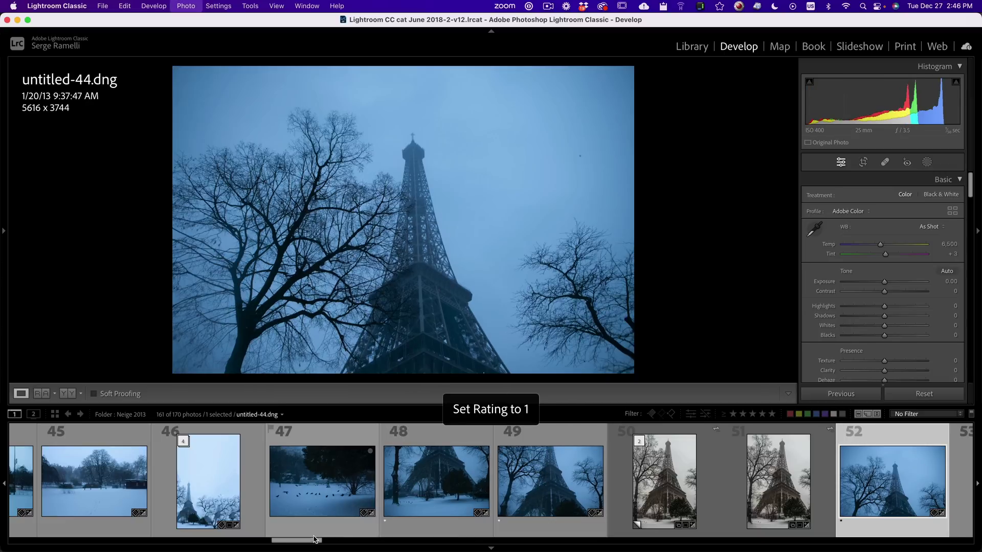
# - Look through the snowy bridge, riverside and street photos from untitled-65.dng to untitled-71.dng
pyautogui.moveTo(310, 542); pyautogui.dragTo(441, 545)
pyautogui.click(417, 503)
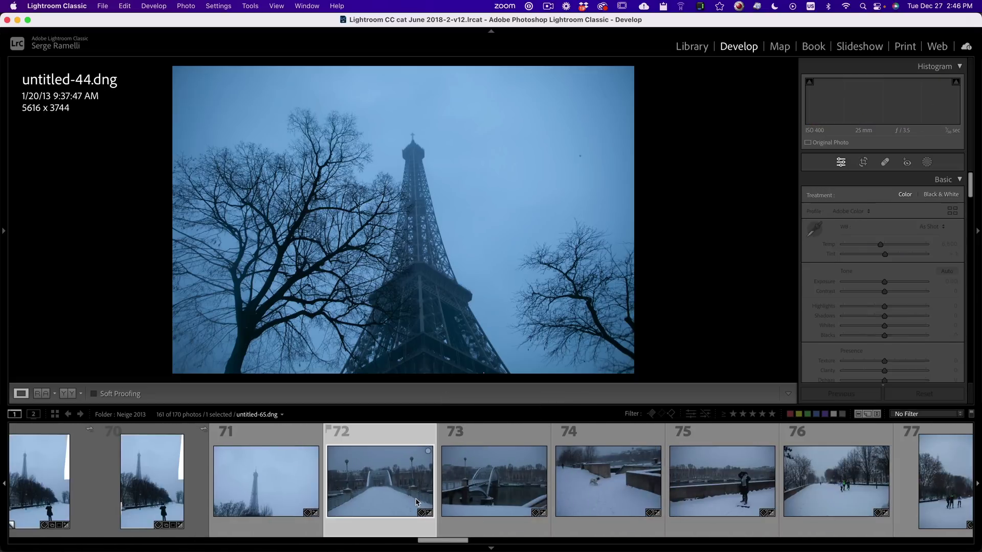
pyautogui.click(446, 506)
pyautogui.moveTo(446, 545); pyautogui.dragTo(464, 545)
pyautogui.click(409, 496)
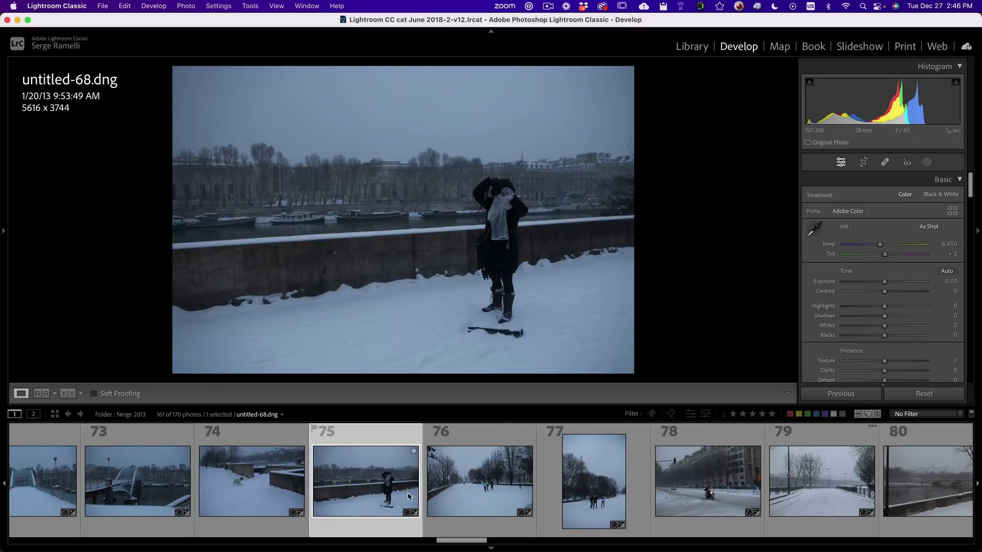
pyautogui.click(696, 496)
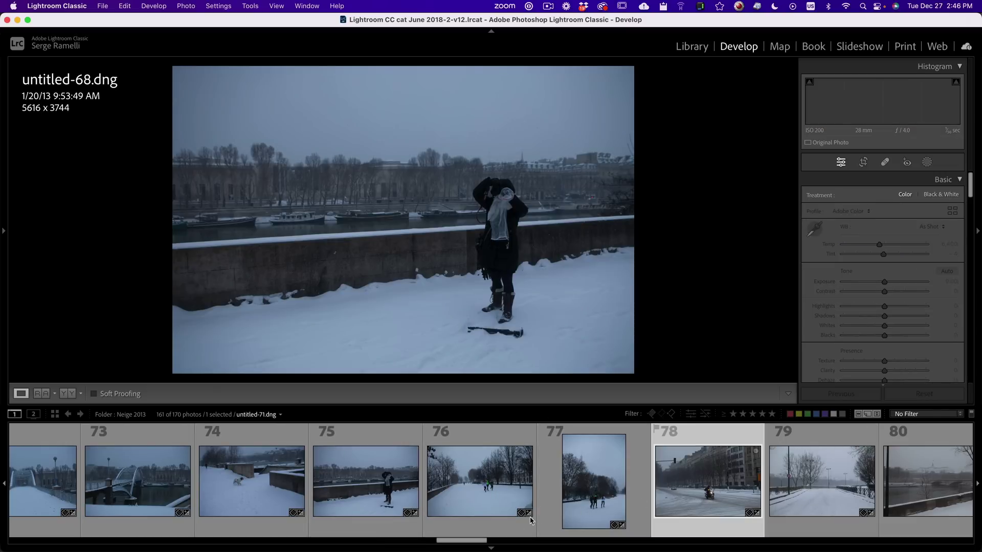
pyautogui.moveTo(477, 543); pyautogui.dragTo(592, 538)
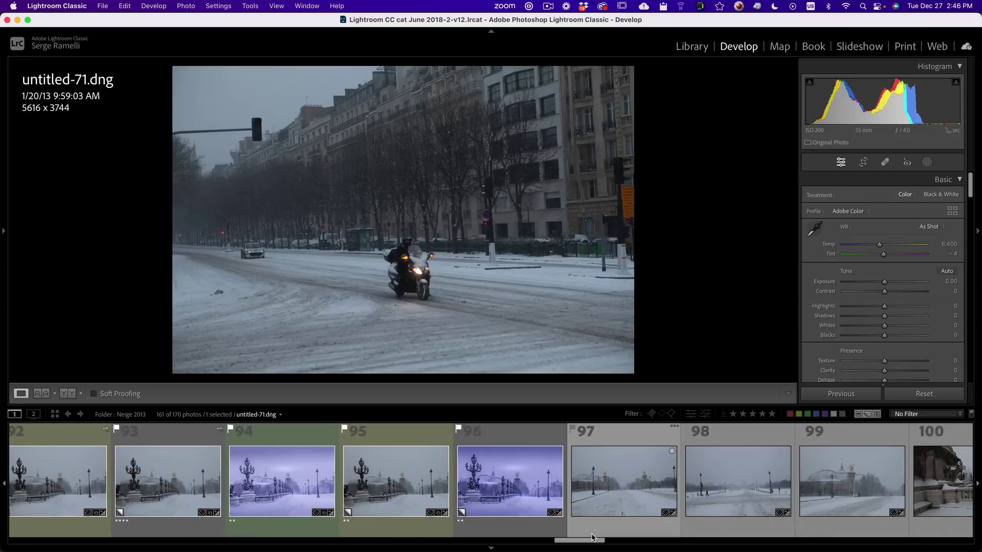
# - Examine the lamps and gilded statue in Paris color Book-55.dng Copy 3 up close and rate the photo one star
pyautogui.click(402, 503)
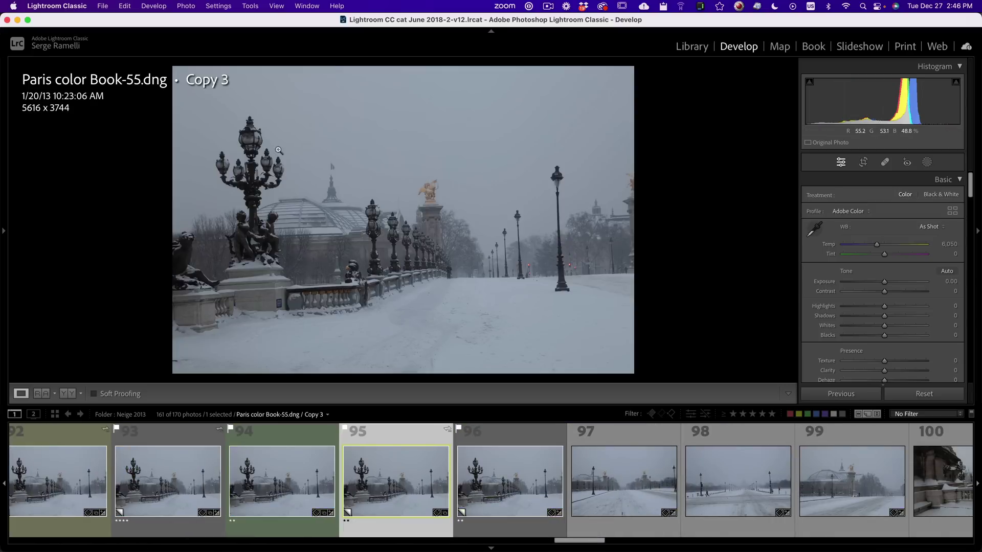
pyautogui.click(431, 228)
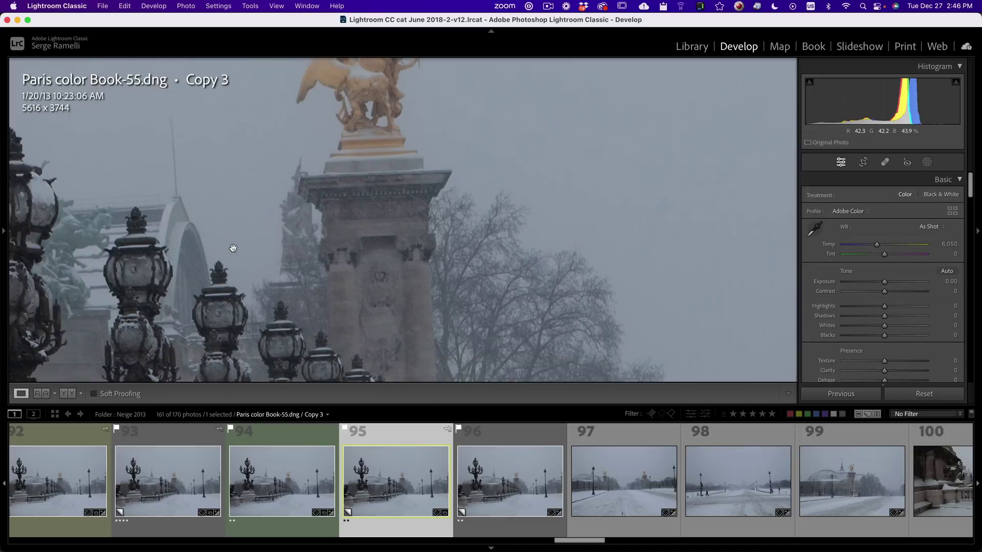
pyautogui.moveTo(191, 330); pyautogui.dragTo(345, 313)
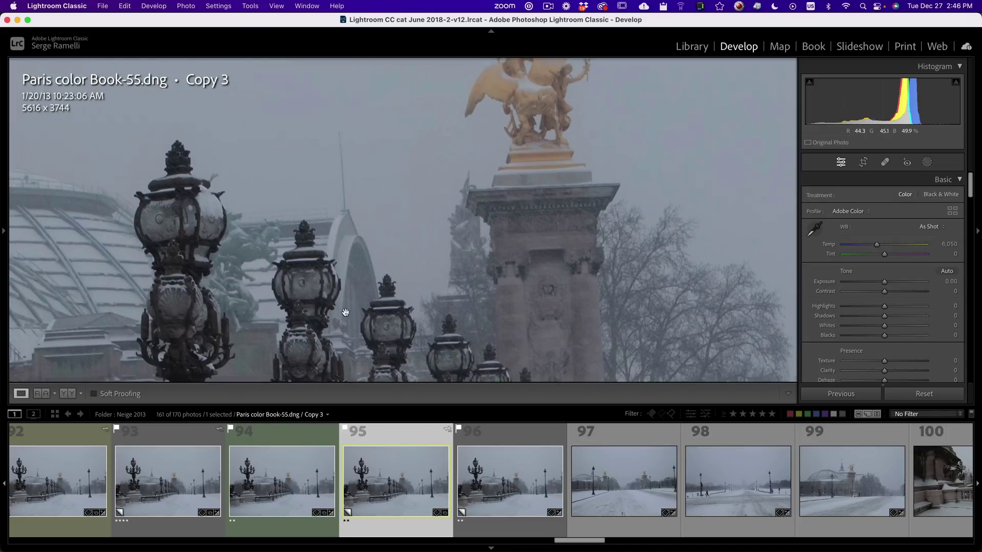
pyautogui.click(544, 283)
pyautogui.press('1')
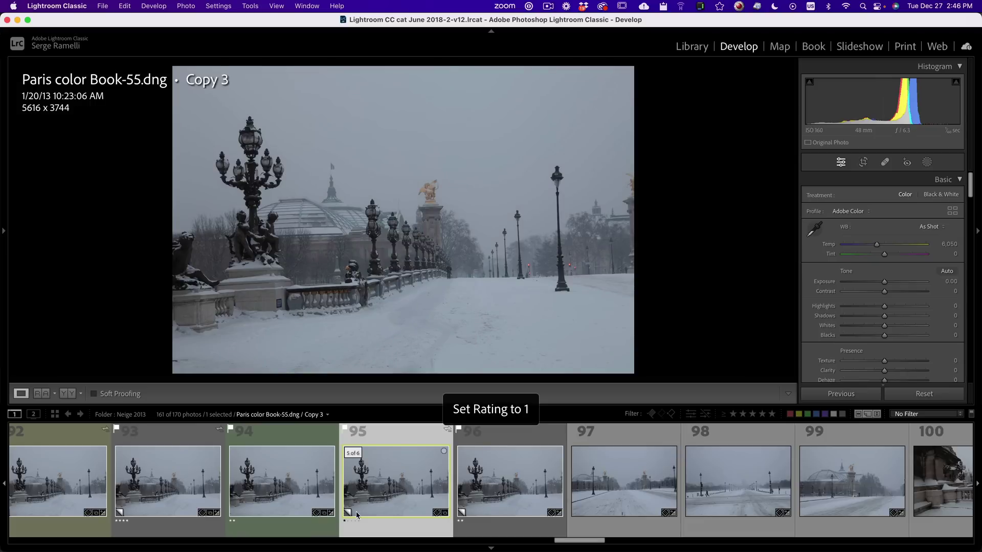
# - Compare the bridge photos untitled-93.dng and untitled-92.dng and rate untitled-92.dng, with its row of lampposts, one star
pyautogui.hscroll(10, 562, 544)
pyautogui.click(577, 492)
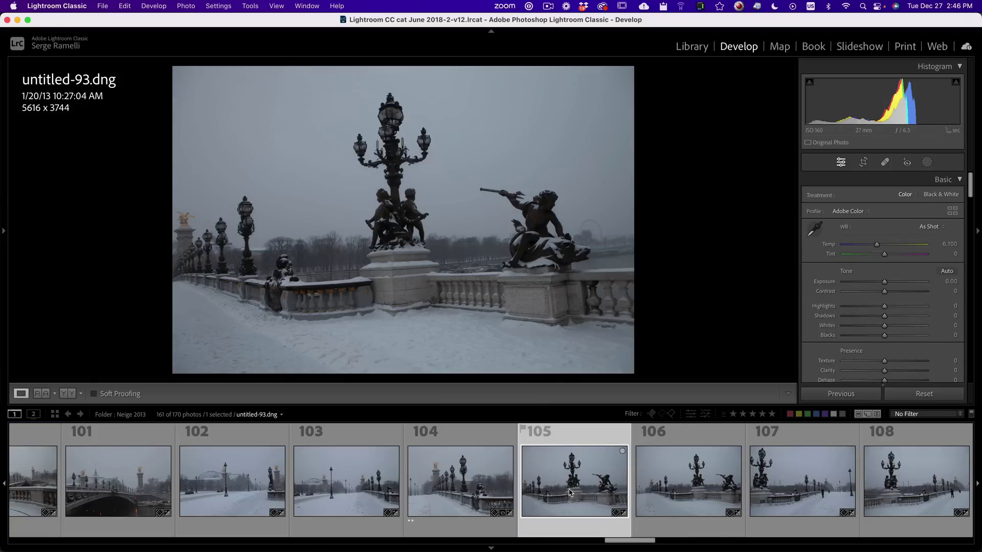
pyautogui.click(460, 487)
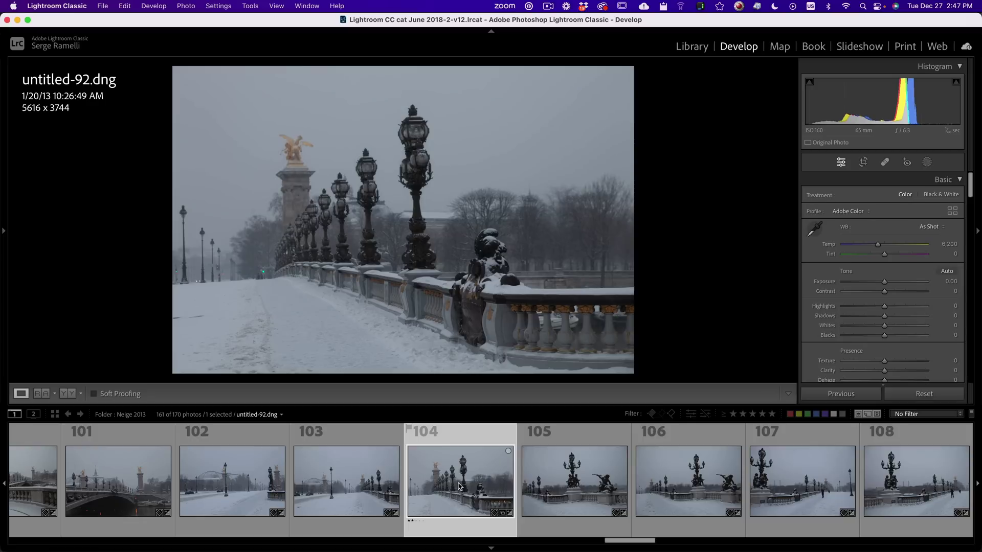
pyautogui.press('1')
# - Rate the snowy palace photo with the curved fence and the statue photo untitled-105.dng one star each
pyautogui.hscroll(5, 650, 540)
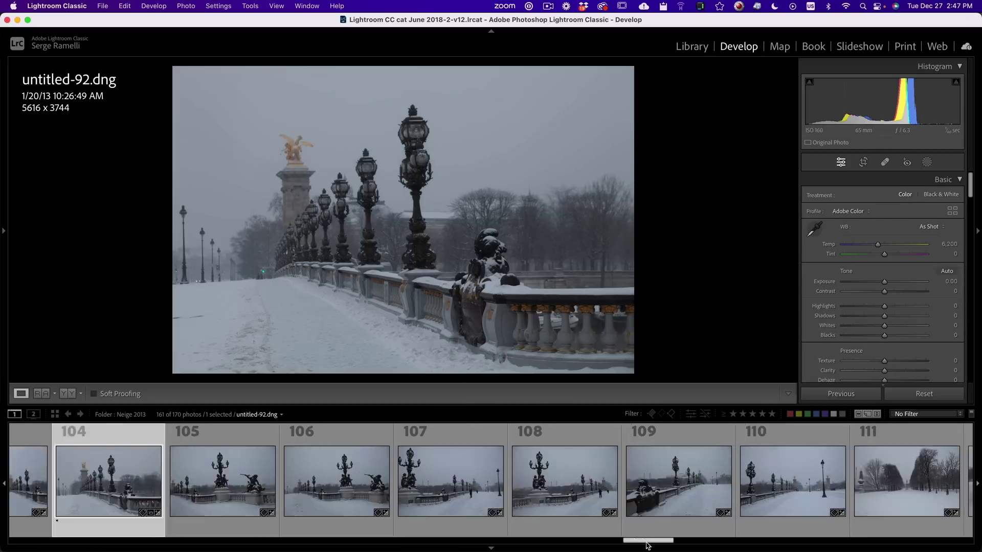
pyautogui.hscroll(3, 673, 545)
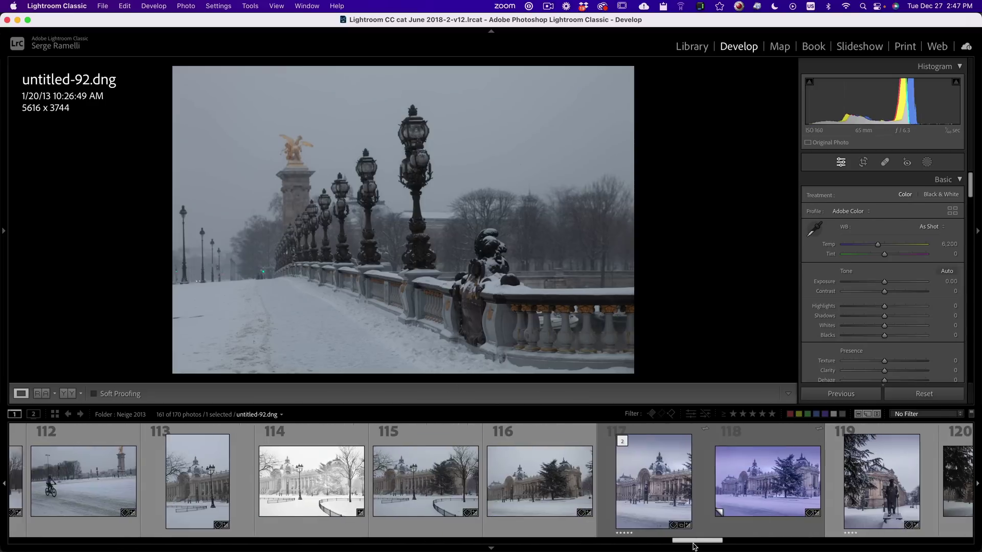
pyautogui.click(500, 492)
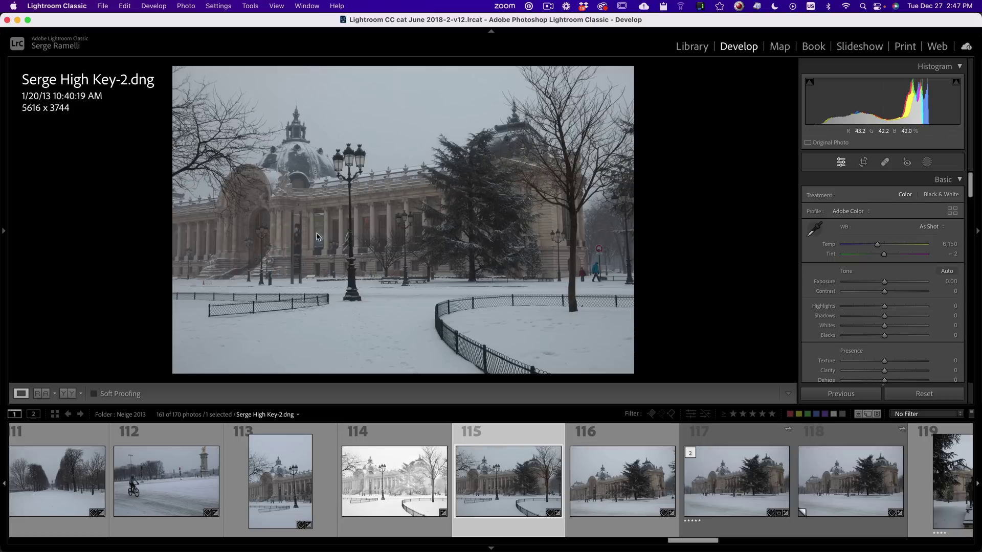
pyautogui.press('1')
pyautogui.hscroll(4, 707, 543)
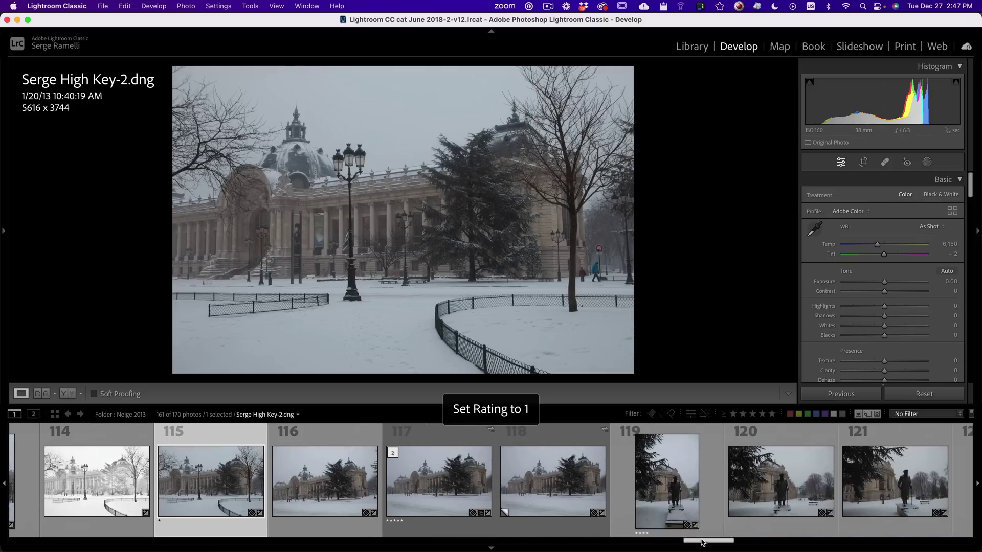
pyautogui.click(561, 493)
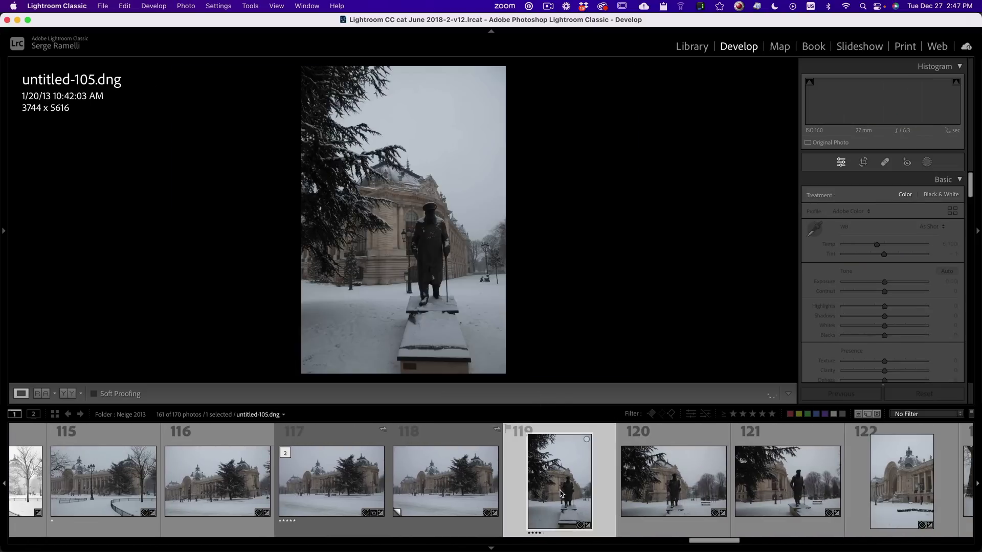
pyautogui.press('1')
# - Rate the unedited snowy fountain photo Paris Color Book.dng one star
pyautogui.moveTo(723, 543); pyautogui.dragTo(867, 542)
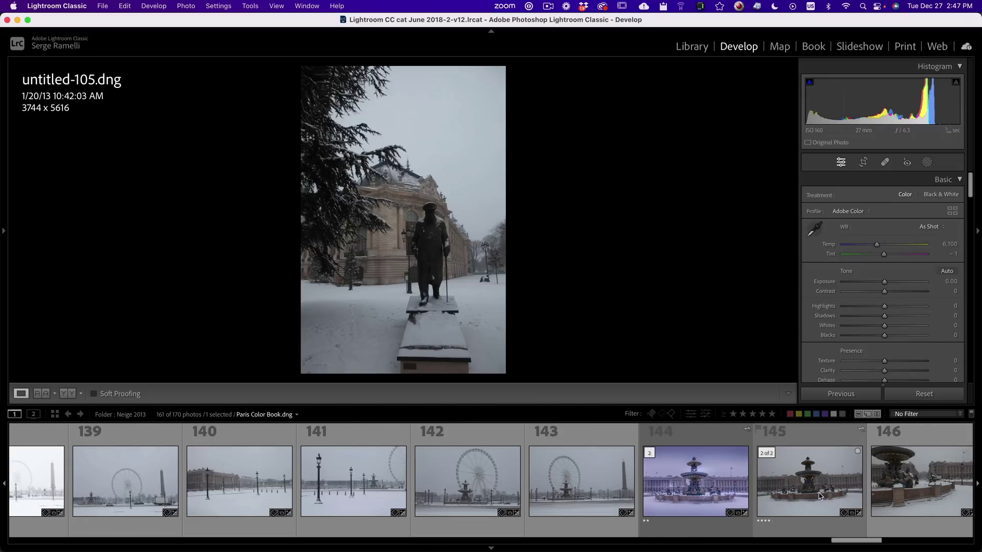
pyautogui.click(819, 496)
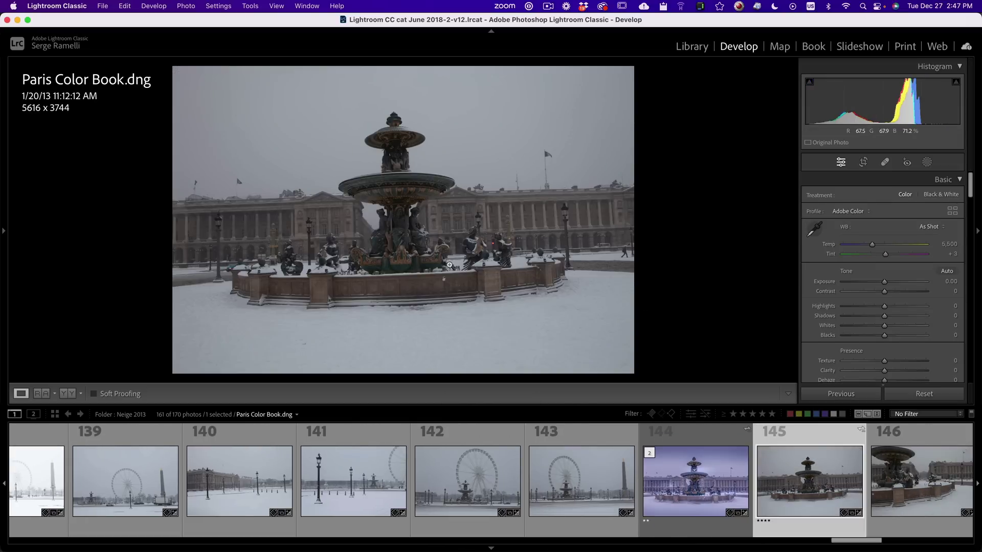
pyautogui.press('1')
# - Filter the filmstrip to Rated photos and return to the night shots at its beginning
pyautogui.click(926, 414)
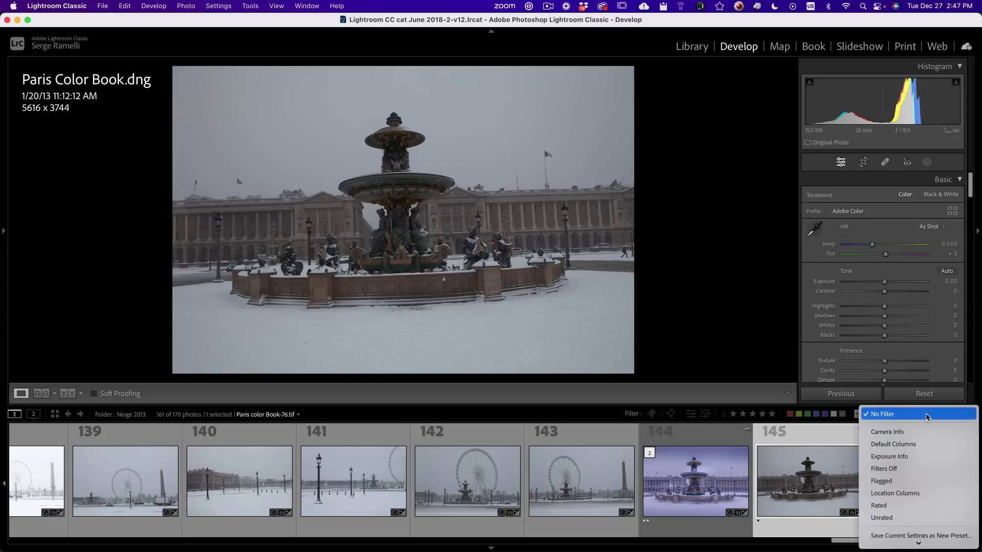
pyautogui.click(915, 506)
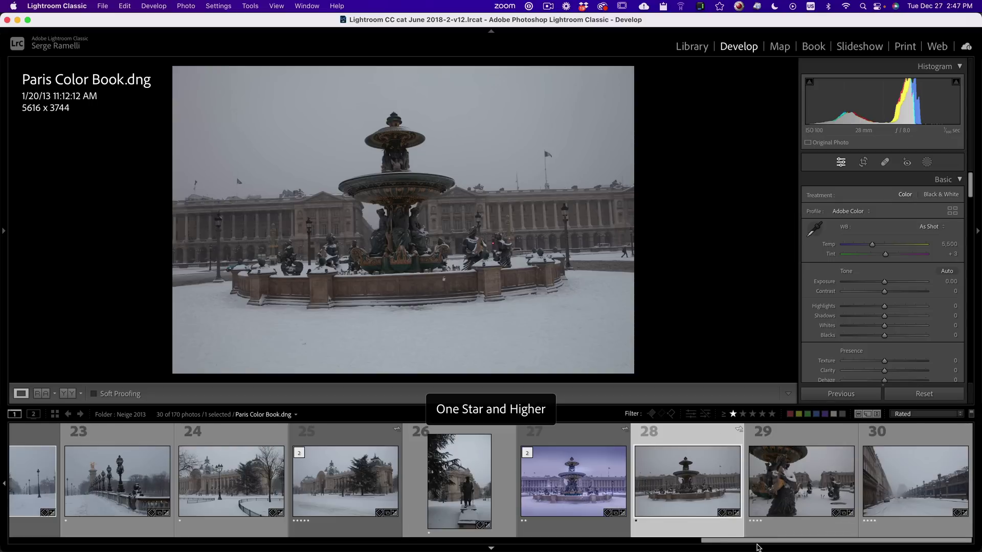
pyautogui.moveTo(757, 542); pyautogui.dragTo(172, 420)
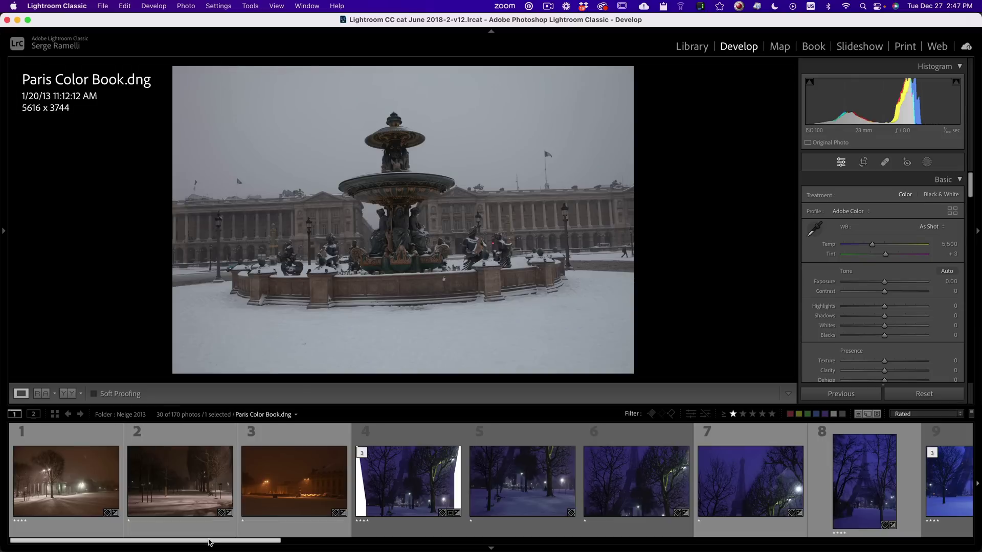
pyautogui.moveTo(158, 541)
pyautogui.mouseDown()
pyautogui.moveTo(189, 540)
pyautogui.moveTo(143, 540)
pyautogui.mouseUp()
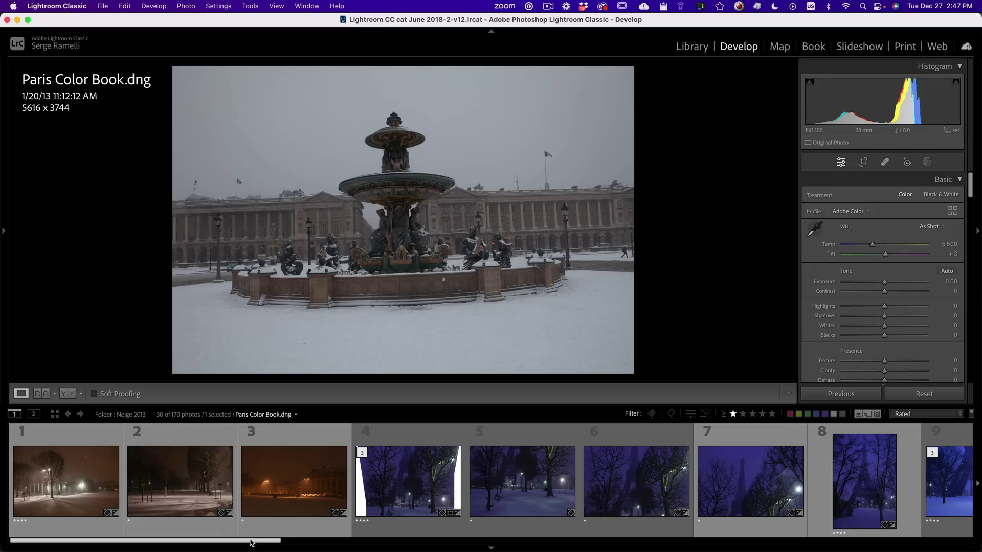
pyautogui.moveTo(250, 543); pyautogui.dragTo(317, 545)
# - Review the night Eiffel Tower shots untitled-16.dng to untitled-18.dng, select all three and start a panorama merge
pyautogui.click(265, 495)
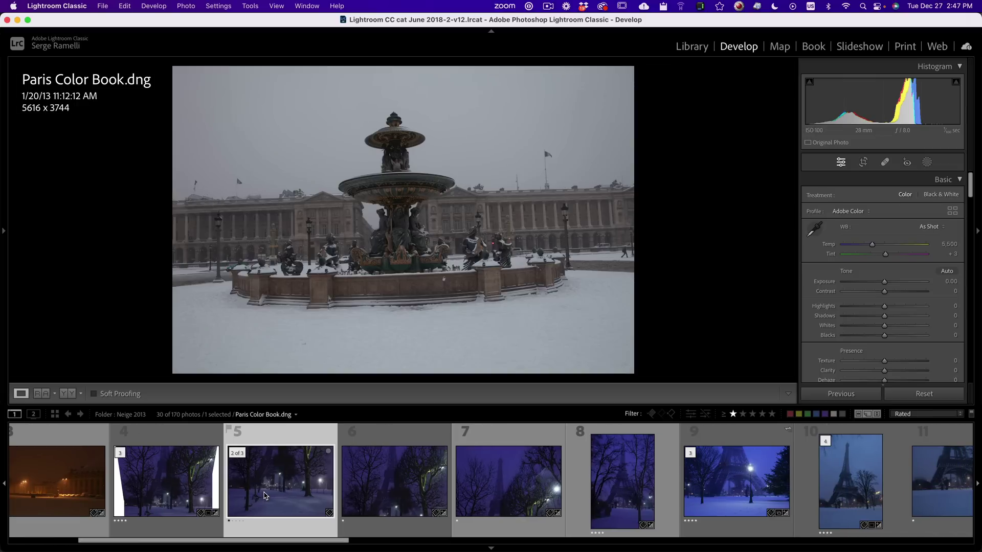
pyautogui.click(399, 491)
pyautogui.click(515, 498)
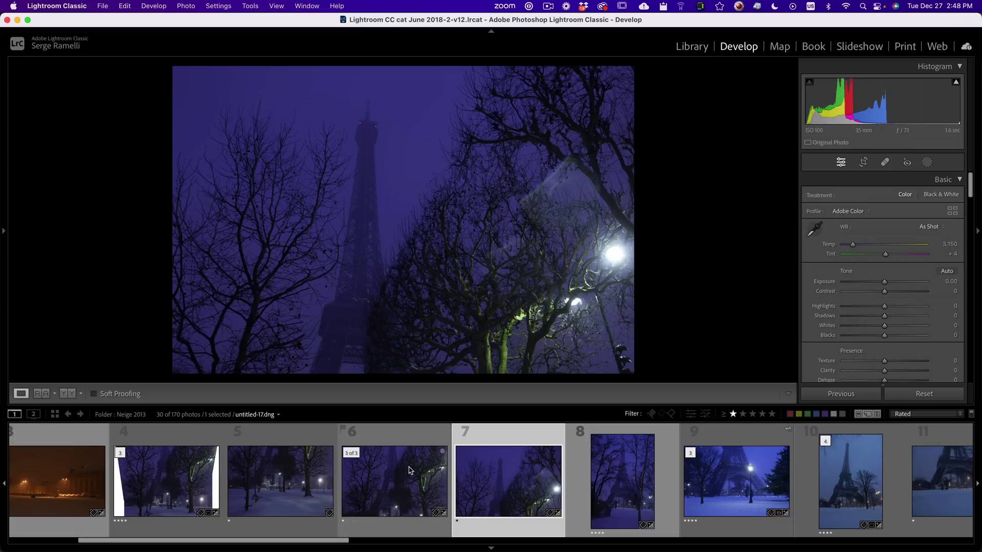
pyautogui.click(306, 485)
pyautogui.click(364, 487)
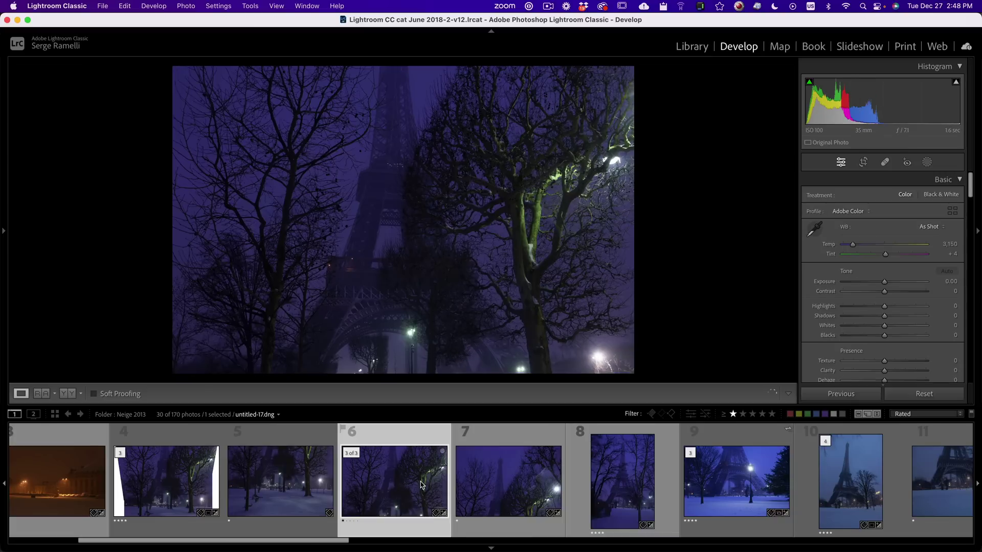
pyautogui.click(505, 487)
pyautogui.keyDown('shift'); pyautogui.click(281, 481); pyautogui.keyUp('shift')
pyautogui.rightClick(282, 481)
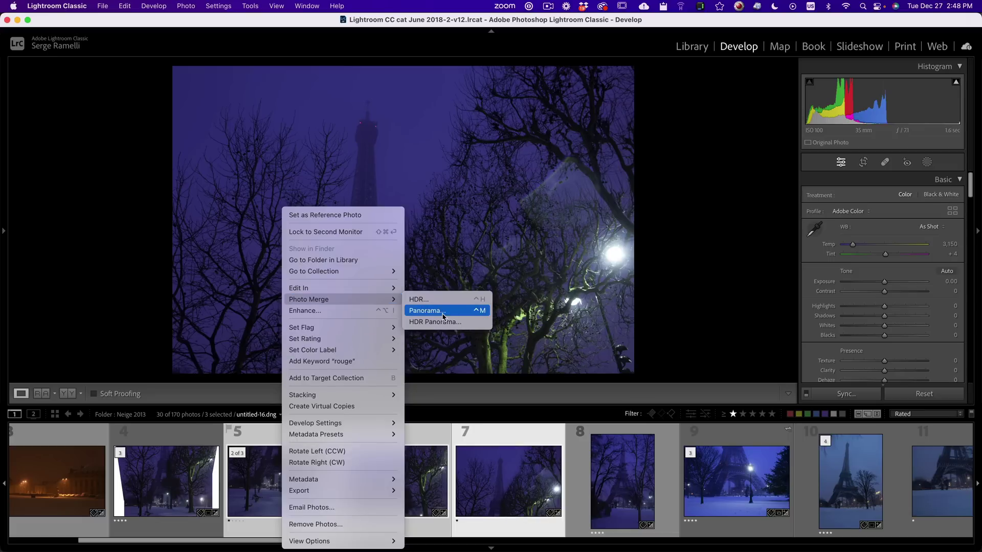
pyautogui.click(443, 312)
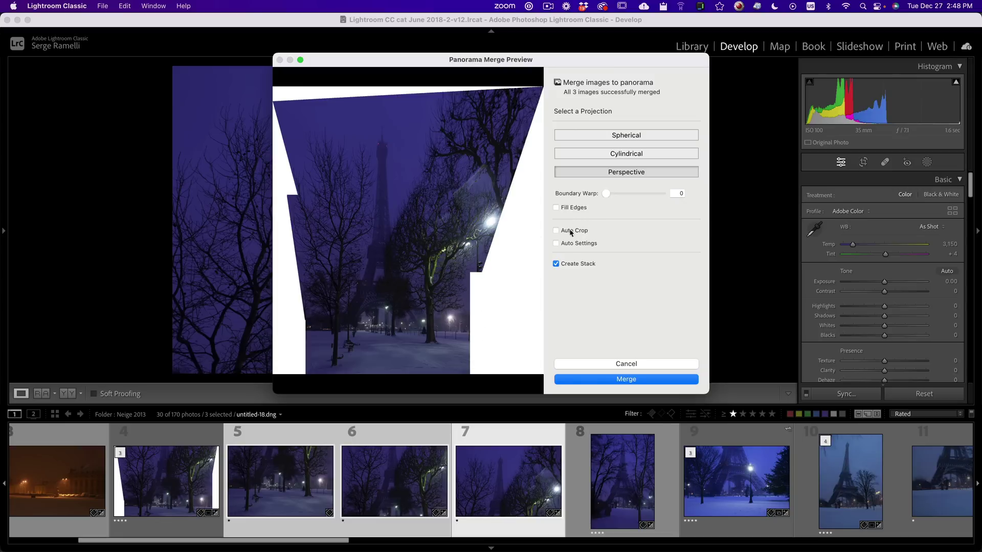
# - Enable Fill Edges, compare the Cylindrical, Spherical and Perspective projections, and merge the panorama with Perspective
pyautogui.click(573, 208)
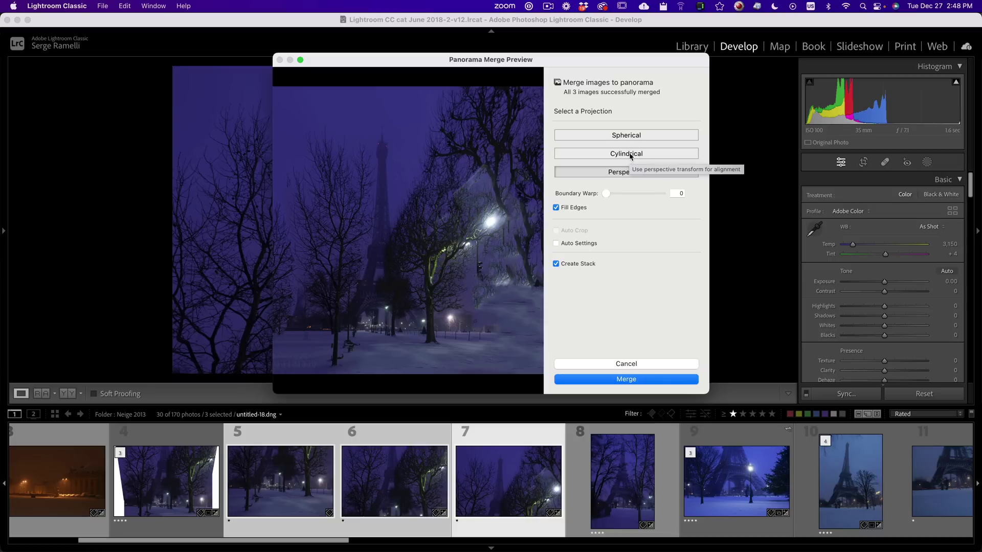
pyautogui.click(631, 157)
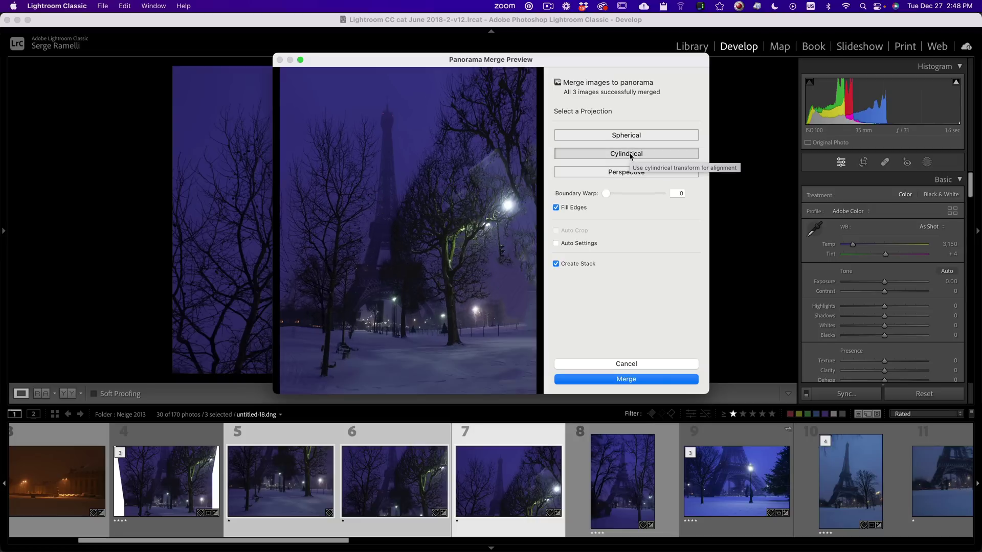
pyautogui.click(626, 135)
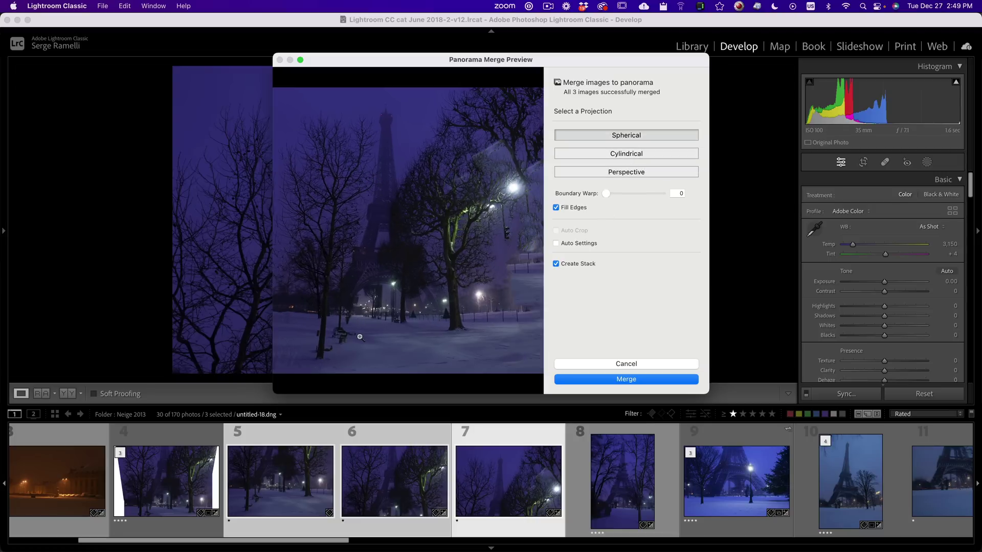
pyautogui.click(634, 175)
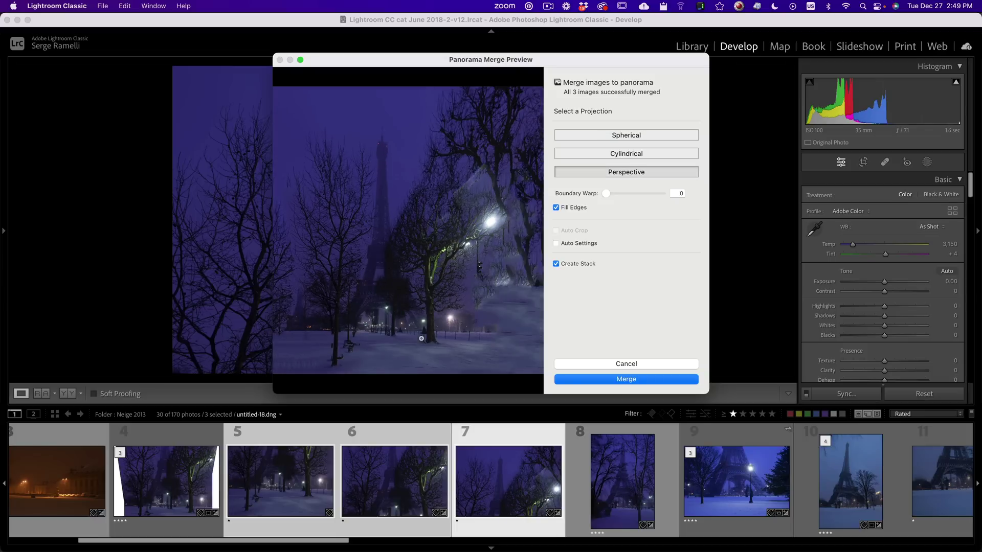
pyautogui.click(644, 381)
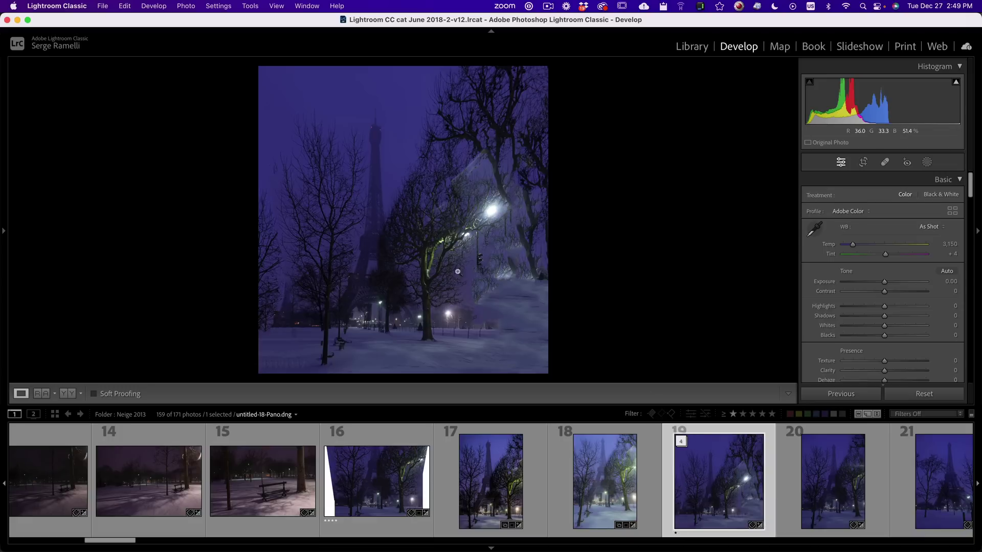
# - Inspect the merged panorama and crop it to the 4 x 5 / 8 x 10 aspect around the Eiffel Tower, excluding the distorted fill
pyautogui.moveTo(459, 273); pyautogui.dragTo(482, 167)
pyautogui.click(430, 230)
pyautogui.click(562, 212)
pyautogui.click(409, 224)
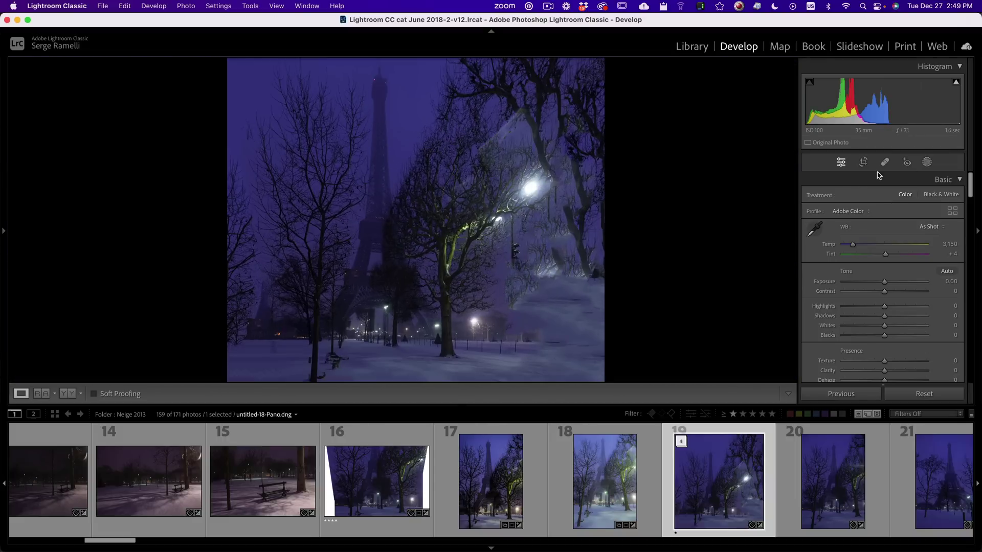
pyautogui.click(627, 206)
pyautogui.click(627, 206)
pyautogui.press('r')
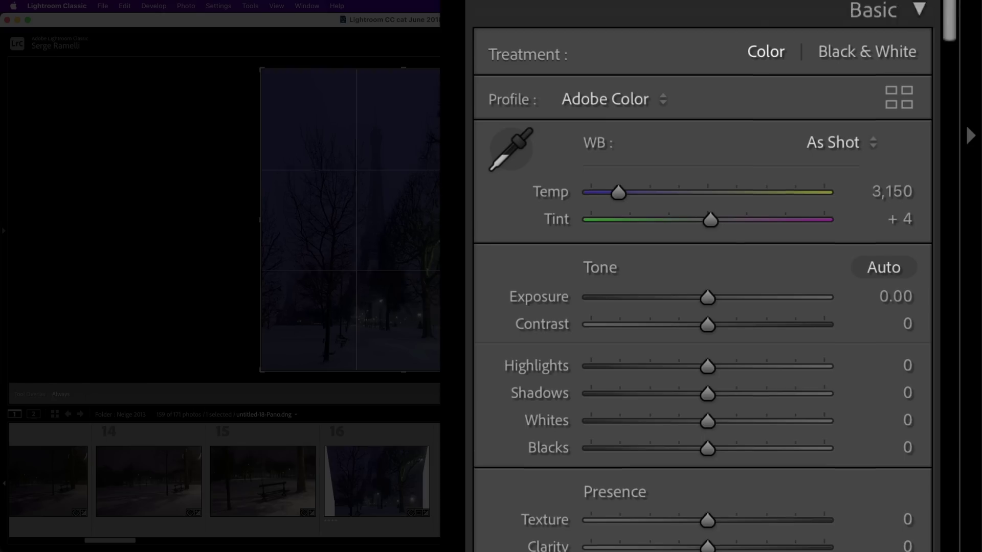
pyautogui.click(835, 45)
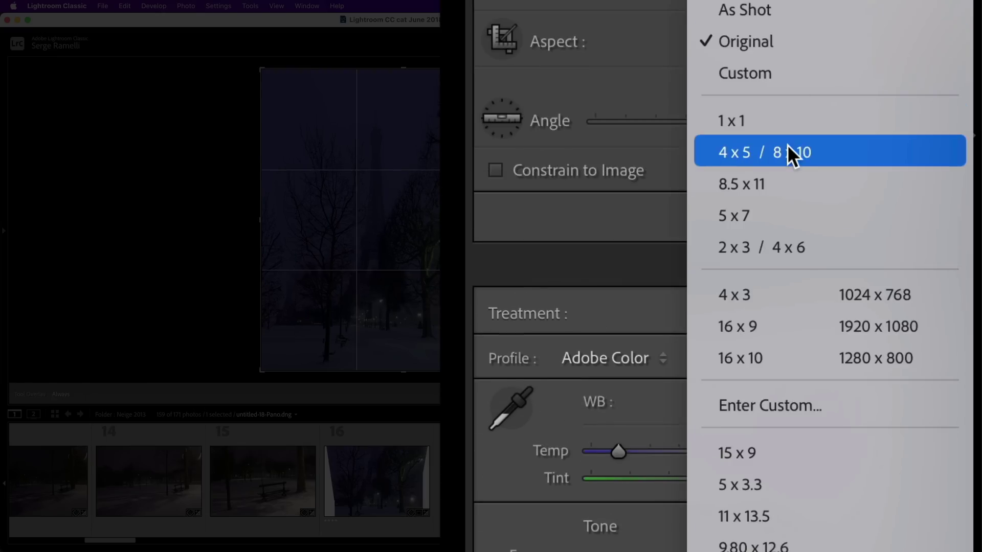
pyautogui.click(788, 150)
pyautogui.moveTo(524, 371); pyautogui.dragTo(427, 245)
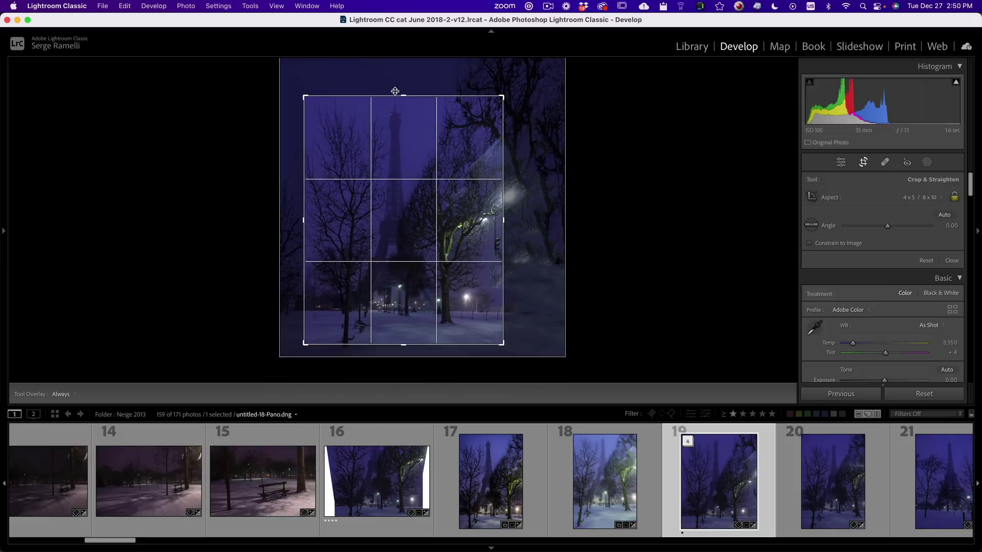
# - Change the crop aspect to 16 x 9, reframe it vertically around the Eiffel Tower and the trees beside it, and apply the crop
pyautogui.click(924, 199)
pyautogui.click(905, 258)
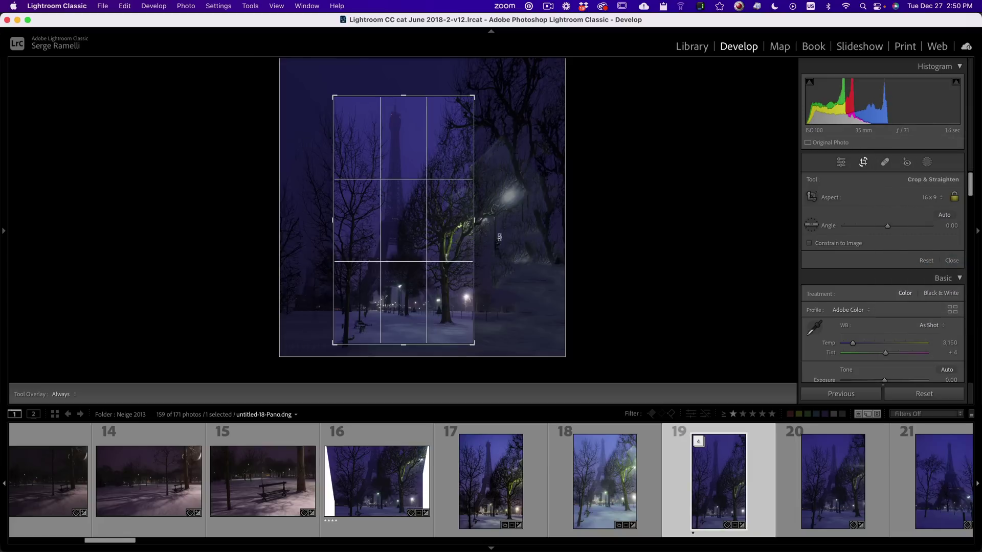
pyautogui.moveTo(403, 95); pyautogui.dragTo(403, 75)
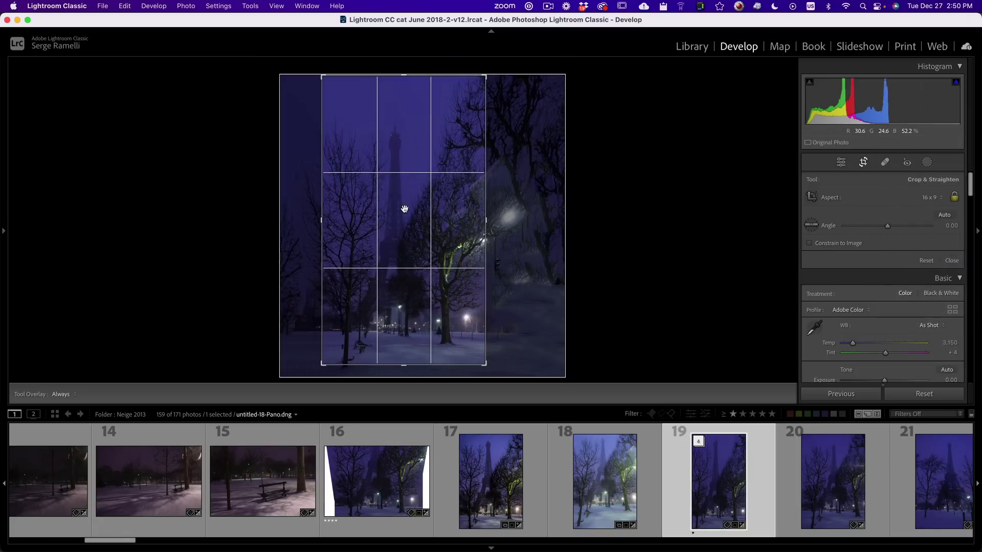
pyautogui.moveTo(402, 365); pyautogui.dragTo(402, 377)
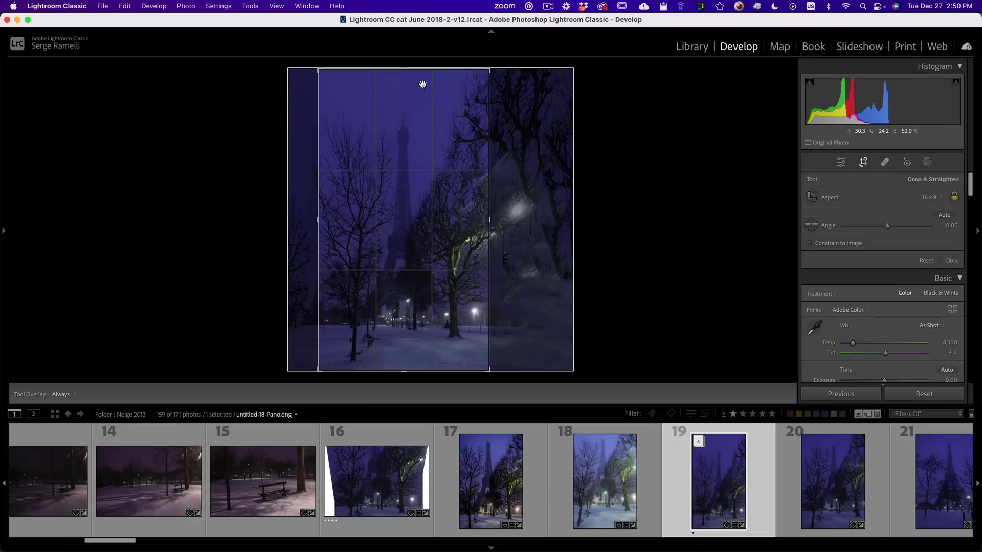
pyautogui.moveTo(394, 70); pyautogui.dragTo(398, 80)
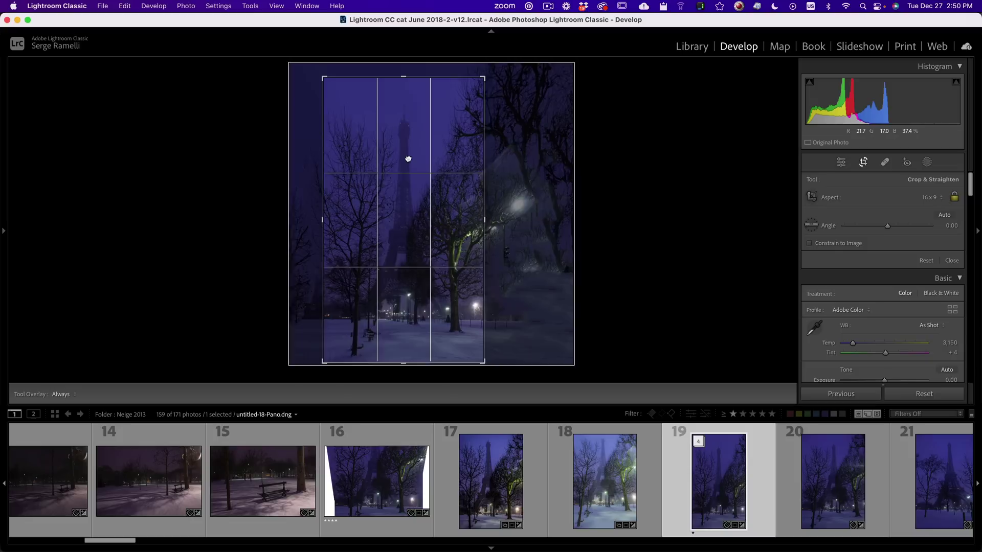
pyautogui.moveTo(408, 158); pyautogui.dragTo(400, 161)
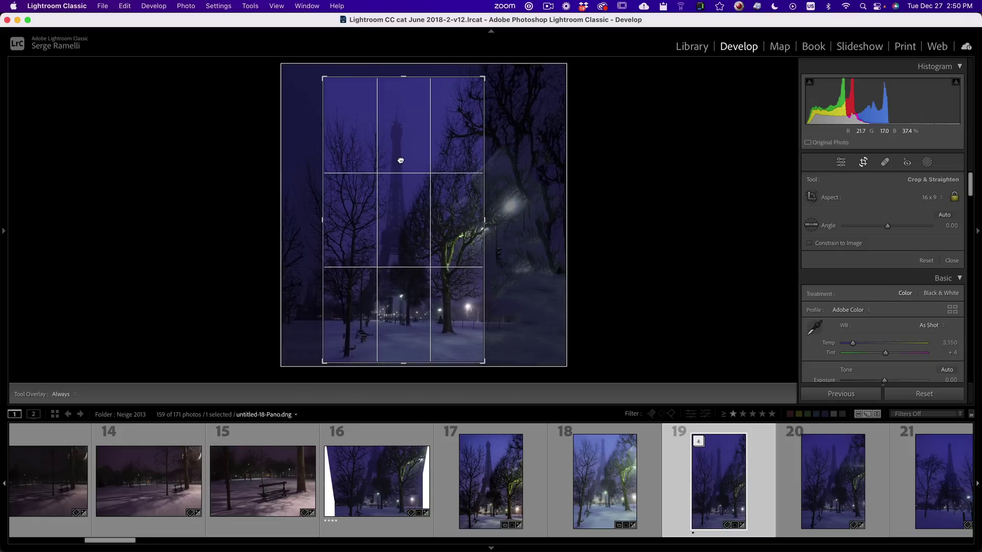
pyautogui.press('Return')
# - Check the branch detail in the cropped panorama up close, return to the full view and show the photo info overlay
pyautogui.click(427, 287)
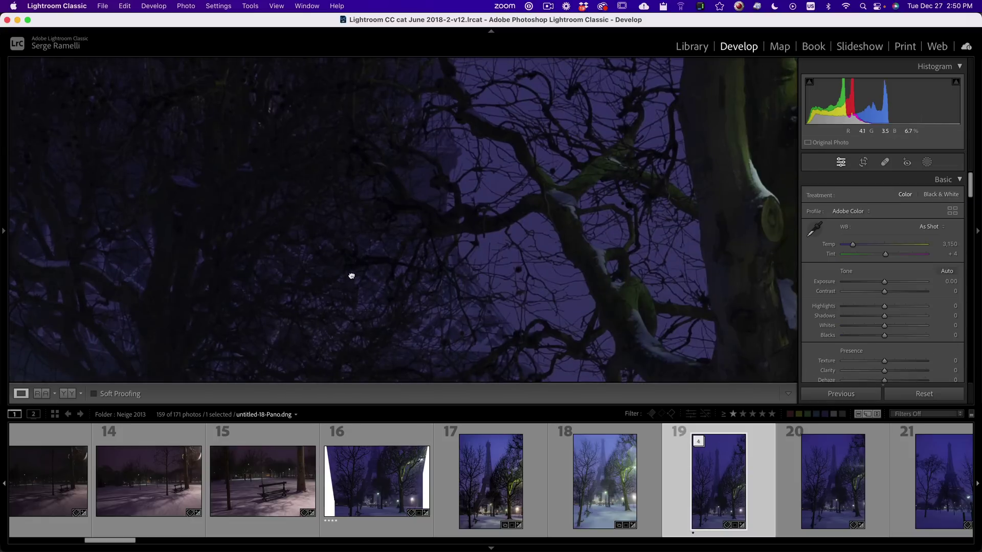
pyautogui.click(351, 276)
pyautogui.press('i')
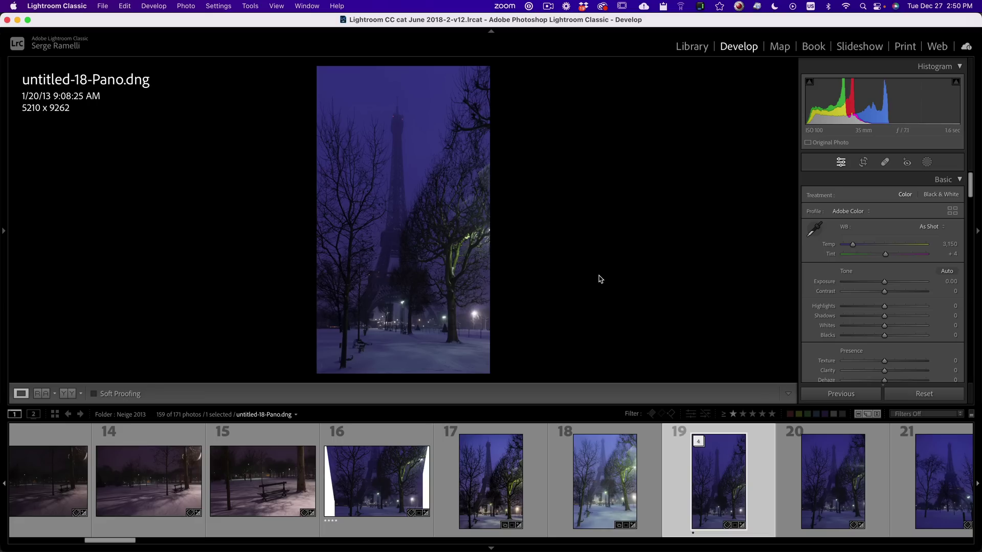
# - Set the white balance from the foreground snow as neutral, then fine-tune it to Temp 3,555 and Tint −8
pyautogui.click(814, 229)
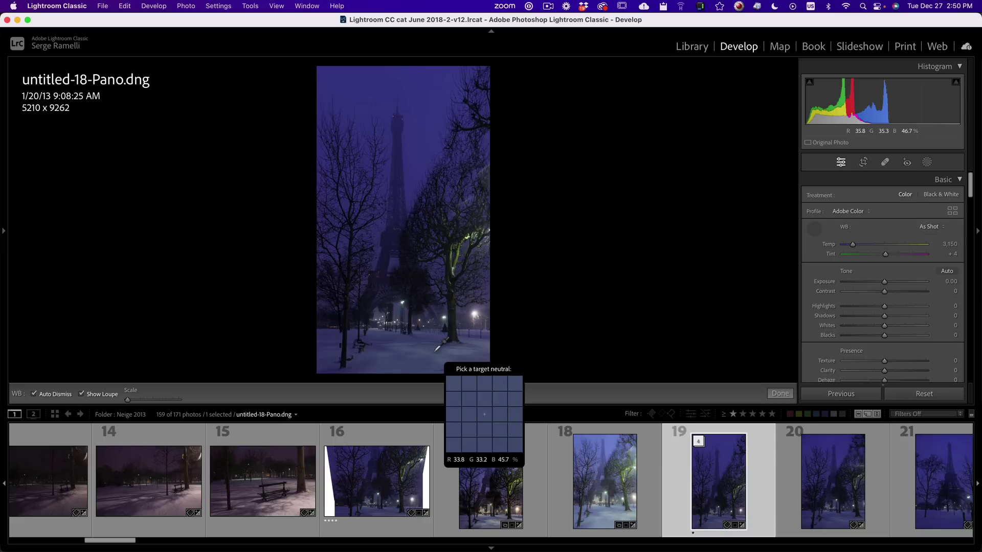
pyautogui.click(407, 352)
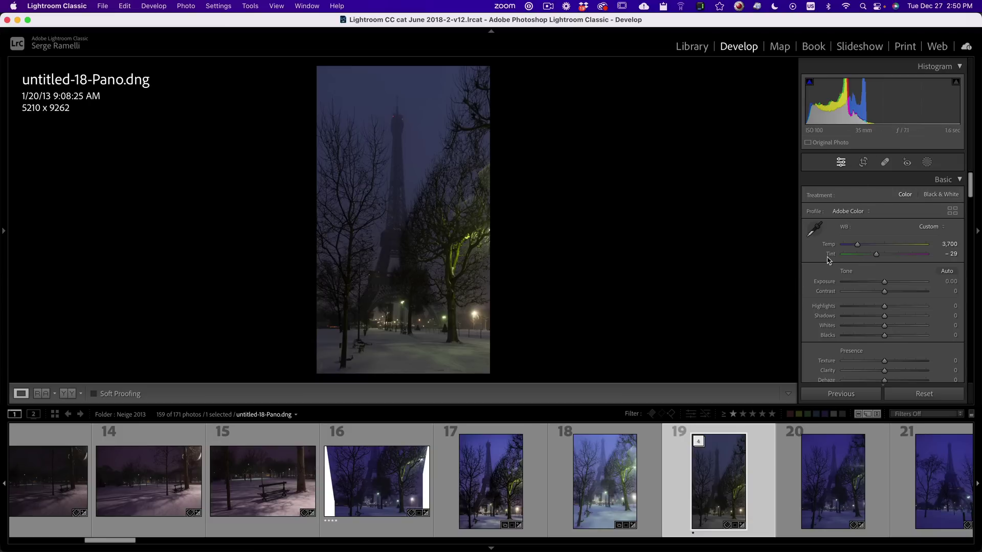
pyautogui.moveTo(856, 248)
pyautogui.mouseDown()
pyautogui.moveTo(886, 257)
pyautogui.moveTo(856, 245)
pyautogui.mouseUp()
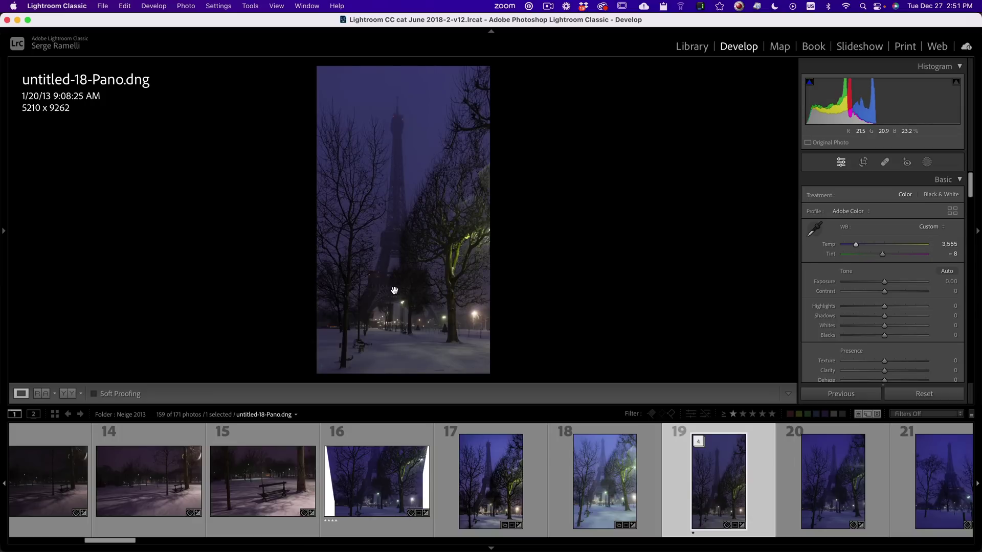
# - Unlock the crop's aspect ratio, widen both sides and trim the sky to a crop of 5761 x 8813, and apply it
pyautogui.click(863, 162)
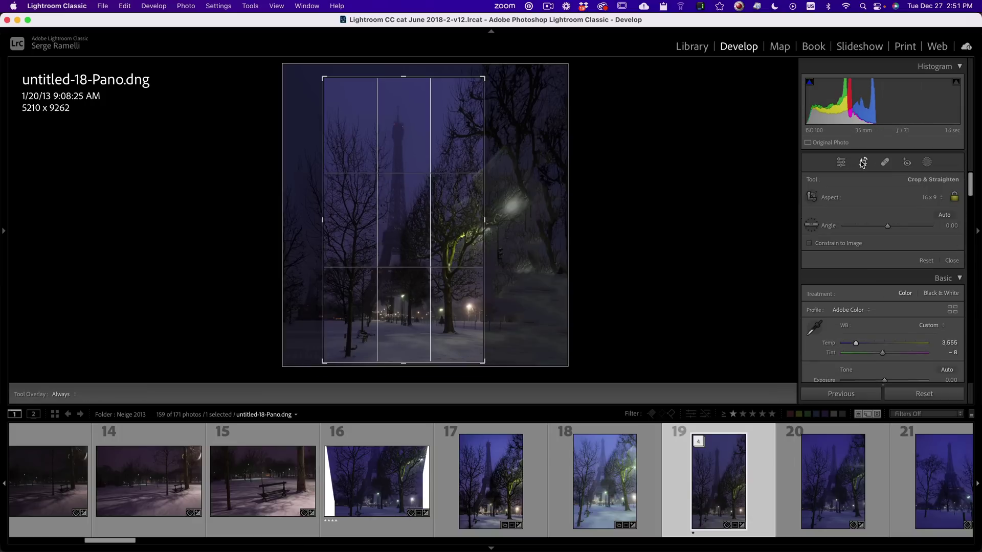
pyautogui.click(953, 199)
pyautogui.moveTo(318, 221); pyautogui.dragTo(313, 220)
pyautogui.moveTo(487, 221); pyautogui.dragTo(492, 224)
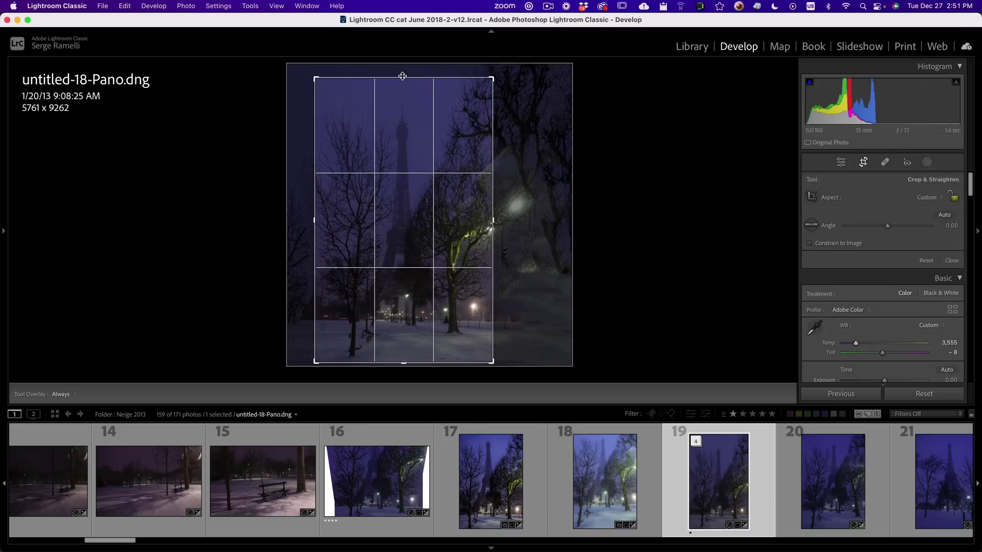
pyautogui.moveTo(403, 75); pyautogui.dragTo(403, 83)
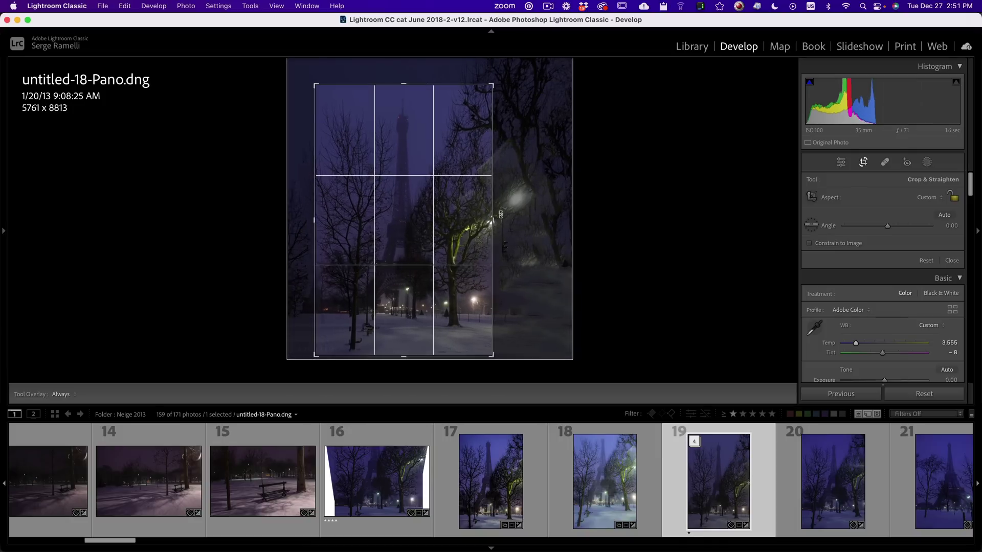
pyautogui.press('Return')
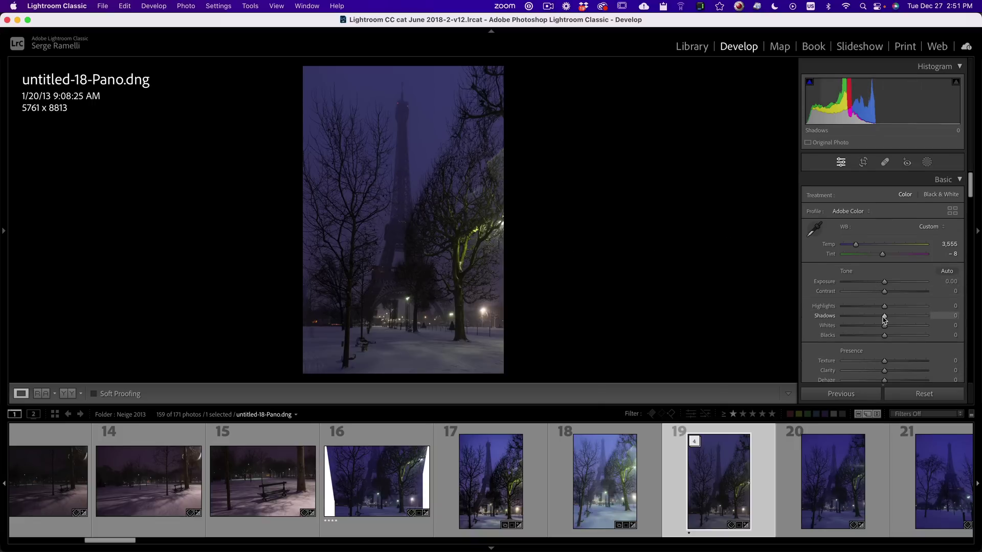
# - Adjust the tones to Shadows +100, Highlights −100, Whites +17, Blacks −17, Contrast +32 and Exposure +0.25
pyautogui.moveTo(883, 317); pyautogui.dragTo(966, 319)
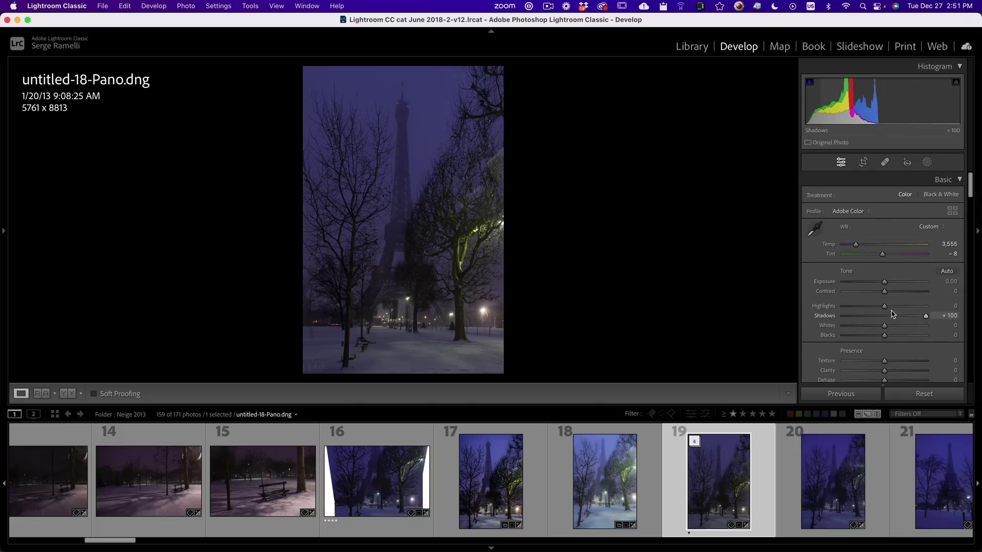
pyautogui.moveTo(884, 306); pyautogui.dragTo(786, 308)
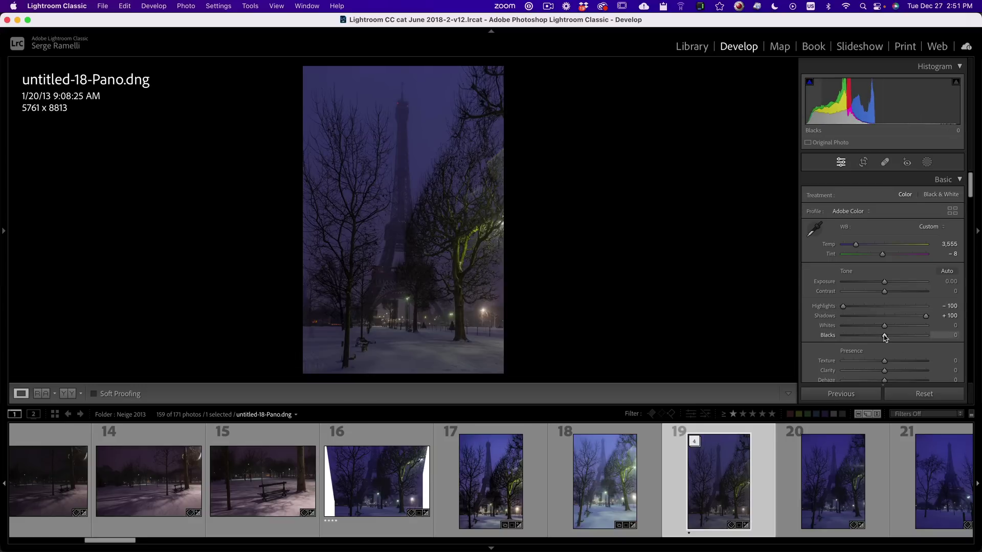
pyautogui.press('alt')
pyautogui.moveTo(884, 339)
pyautogui.mouseDown()
pyautogui.moveTo(872, 340)
pyautogui.moveTo(909, 326)
pyautogui.moveTo(892, 326)
pyautogui.mouseUp()
pyautogui.moveTo(885, 292)
pyautogui.mouseDown()
pyautogui.moveTo(899, 294)
pyautogui.moveTo(886, 287)
pyautogui.mouseUp()
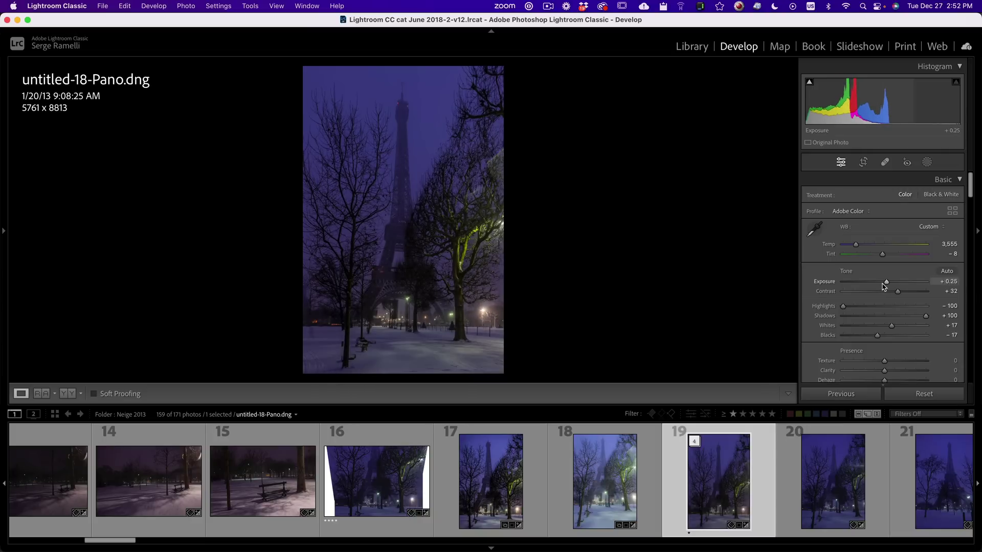
# - Compare the Camera Matching profiles Neutral and Landscape on the panorama and apply Camera Neutral
pyautogui.scroll(-5, 908, 317)
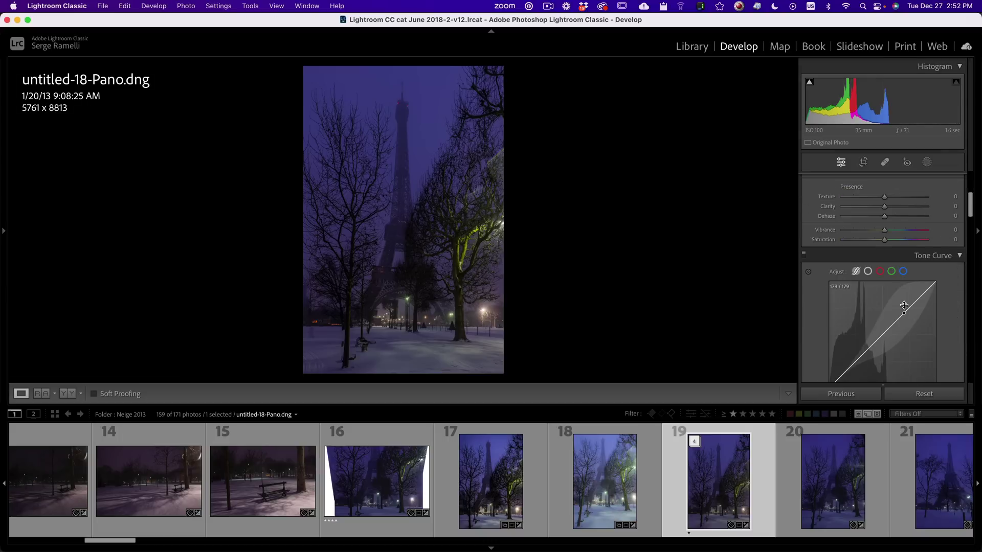
pyautogui.scroll(5, 905, 312)
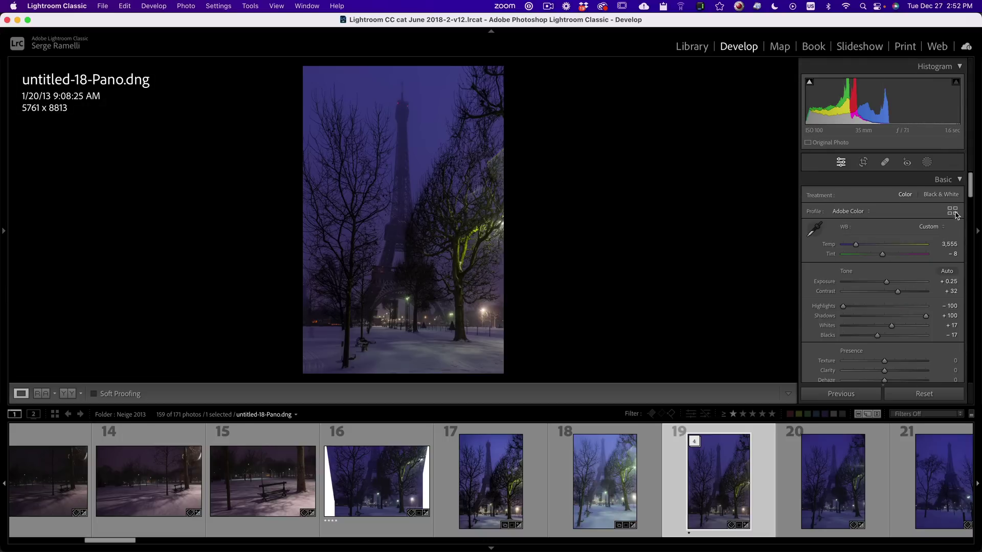
pyautogui.click(951, 212)
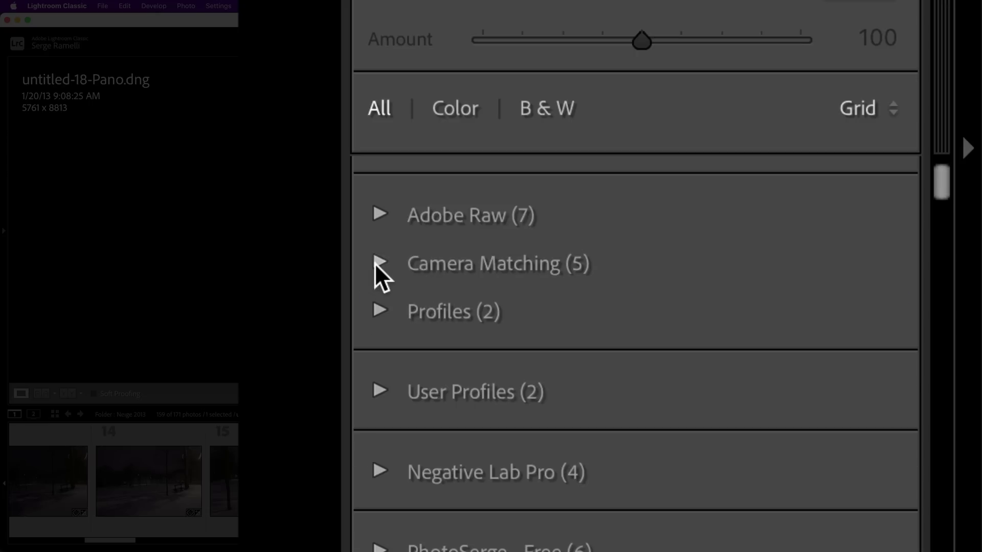
pyautogui.click(376, 262)
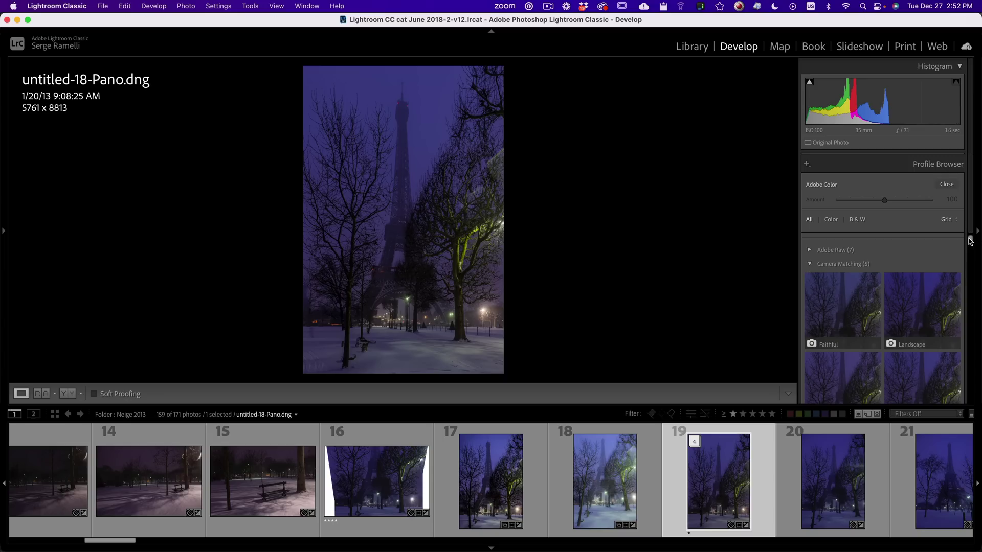
pyautogui.scroll(-3, 970, 240)
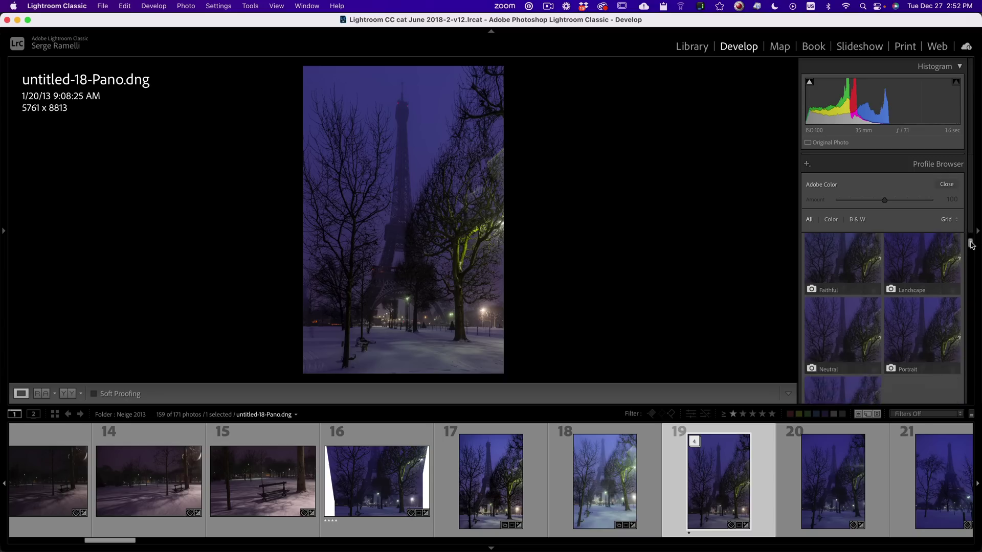
pyautogui.click(848, 342)
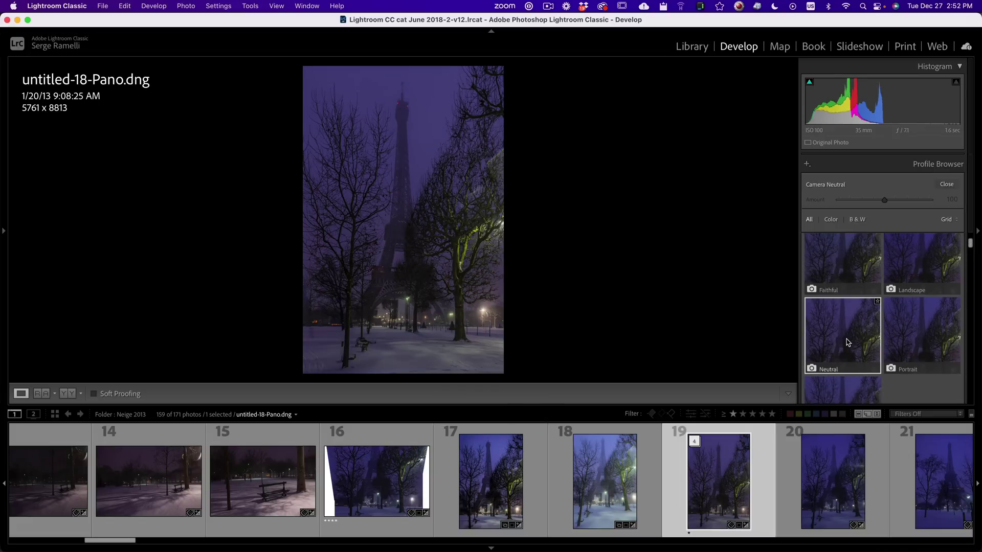
pyautogui.click(892, 287)
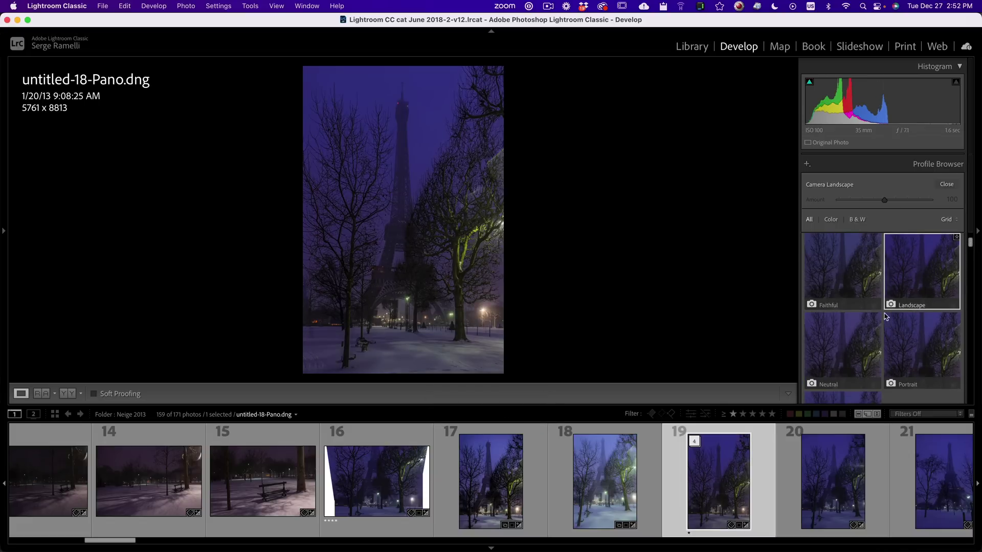
pyautogui.click(835, 357)
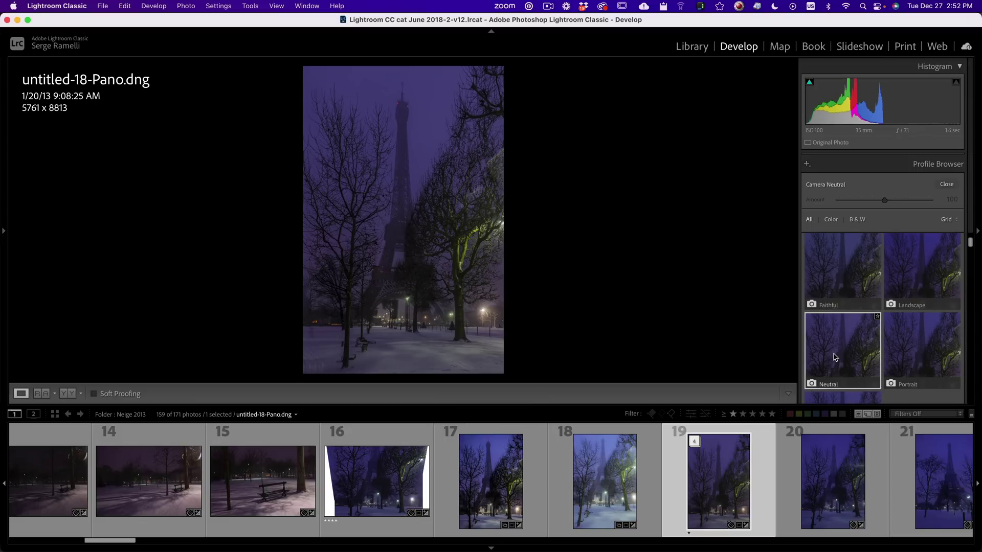
pyautogui.click(947, 184)
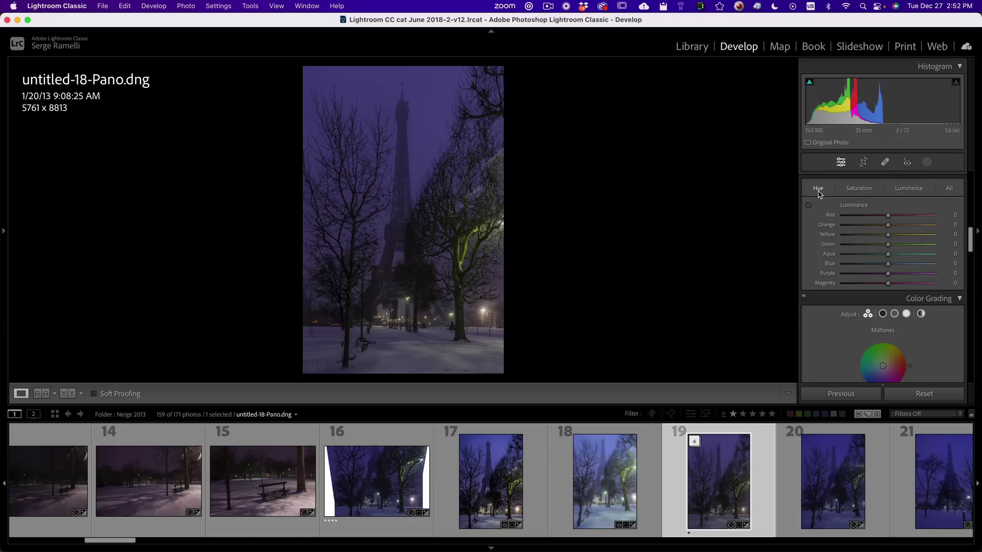
# - Shift the sky's hue with the HSL targeted adjustment, trying the magenta extreme and settling on Blue −35 and Purple −31
pyautogui.click(818, 190)
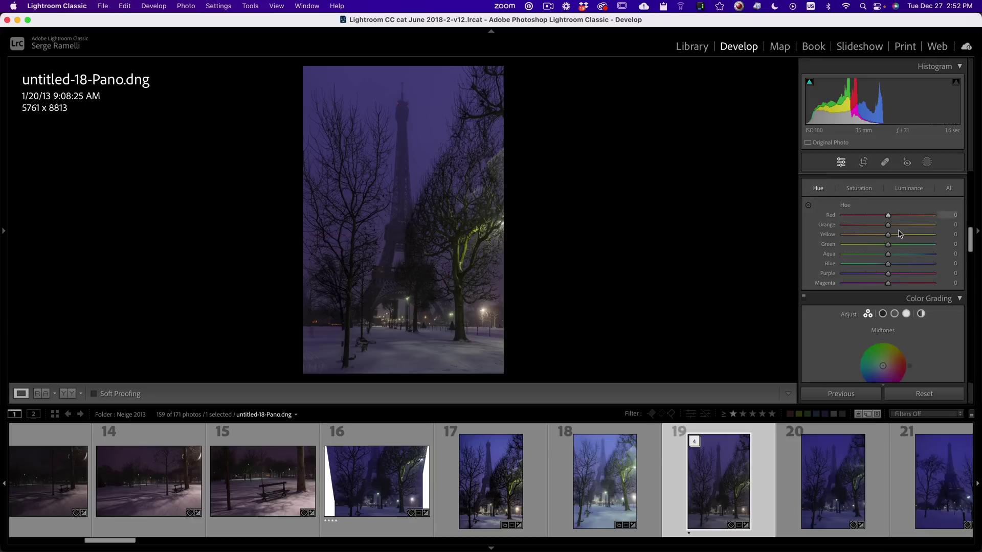
pyautogui.click(807, 205)
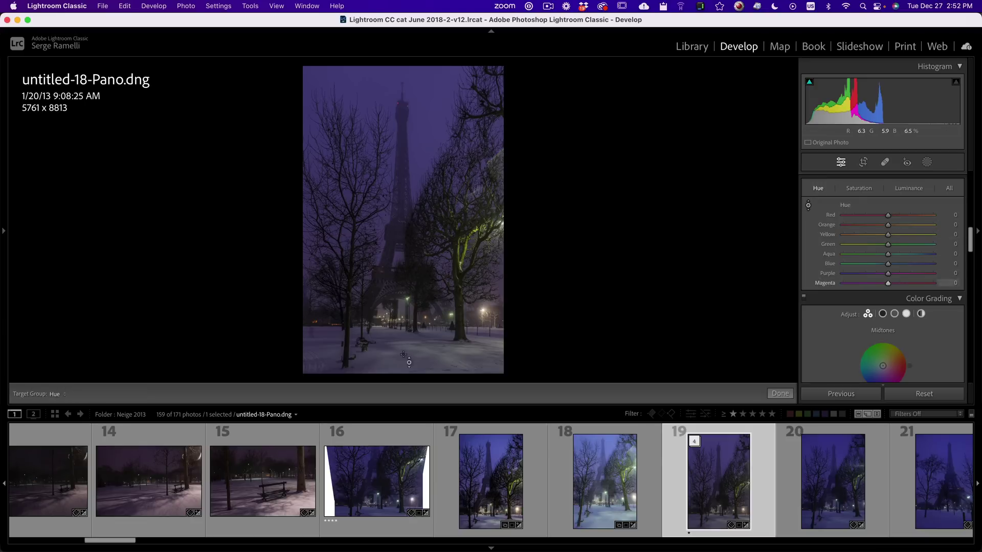
pyautogui.moveTo(760, 393); pyautogui.dragTo(760, 353)
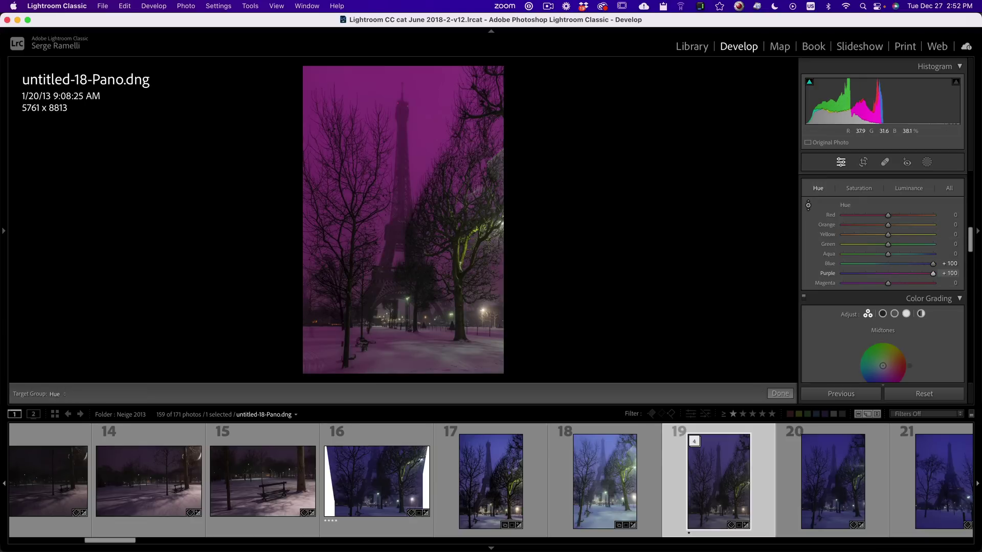
pyautogui.moveTo(430, 551); pyautogui.dragTo(443, 437)
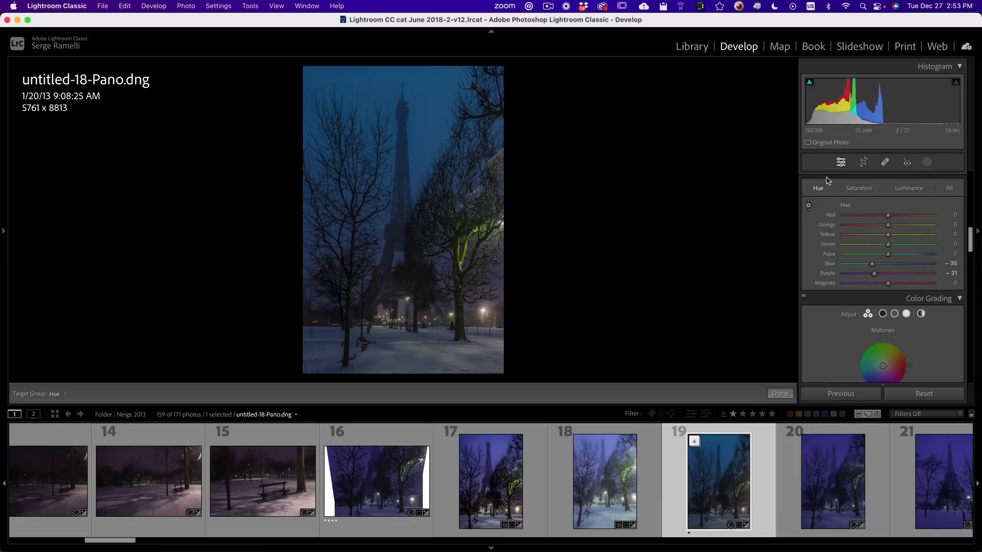
pyautogui.scroll(3, 827, 185)
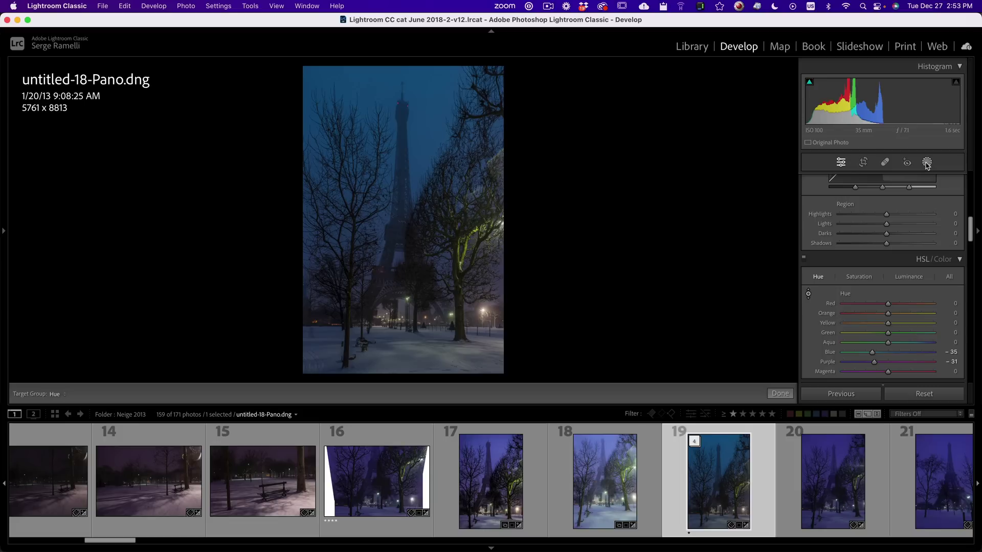
# - Create a Sky mask on the panorama, hide its overlay and set the mask's Dehaze to −43
pyautogui.click(926, 162)
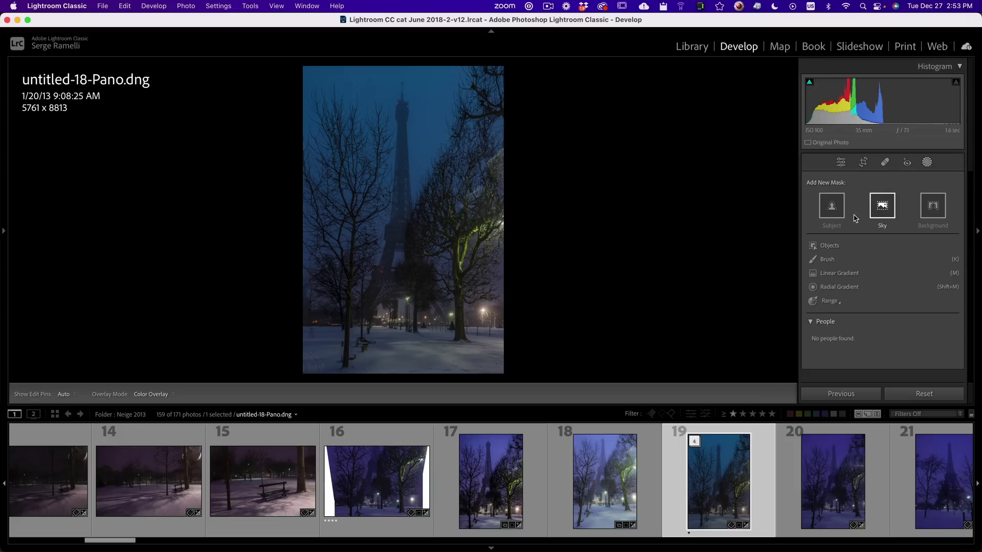
pyautogui.click(882, 207)
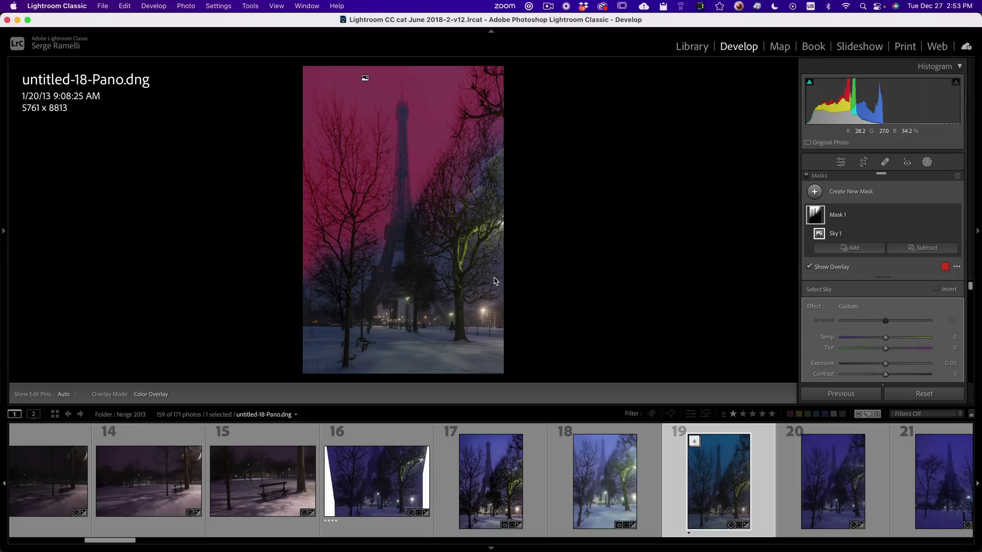
pyautogui.scroll(-3, 887, 333)
pyautogui.press('o')
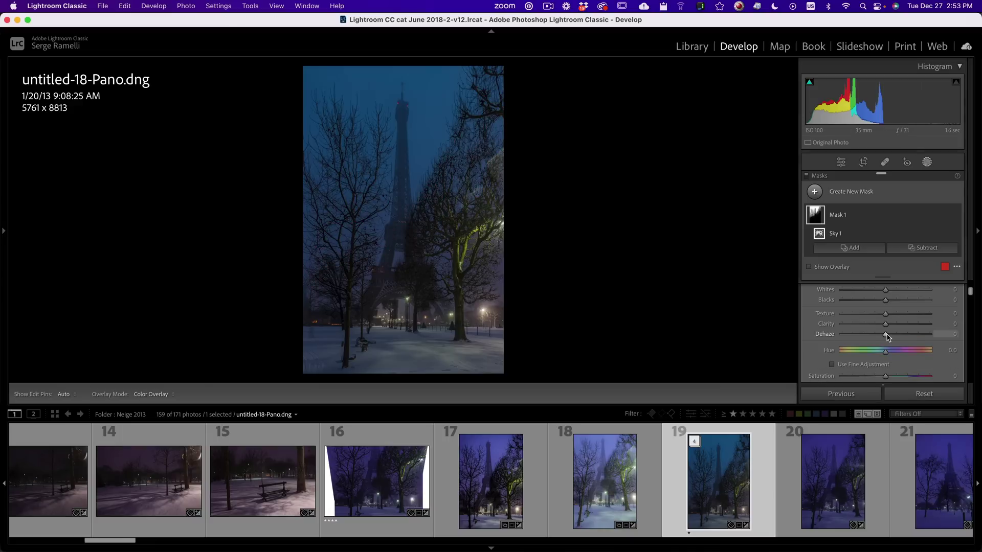
pyautogui.moveTo(919, 337); pyautogui.dragTo(870, 340)
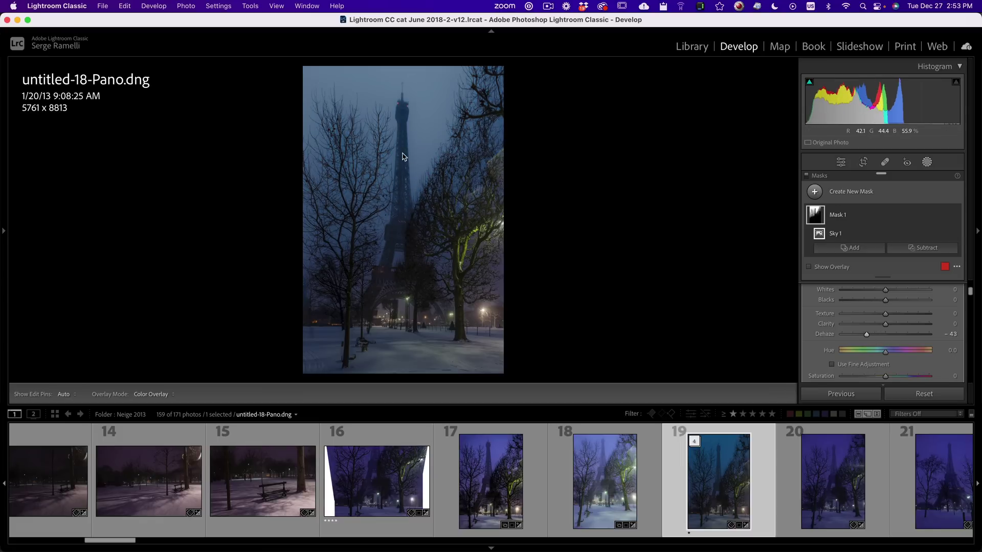
# - Add a brush with Density 91 to the sky mask and paint haze over the Eiffel Tower from its base to its top
pyautogui.click(857, 248)
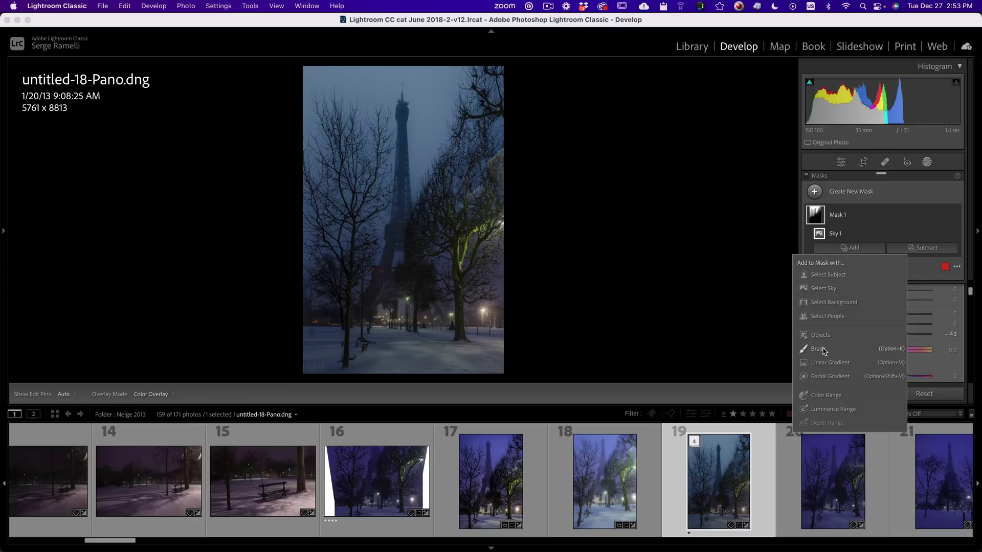
pyautogui.click(818, 349)
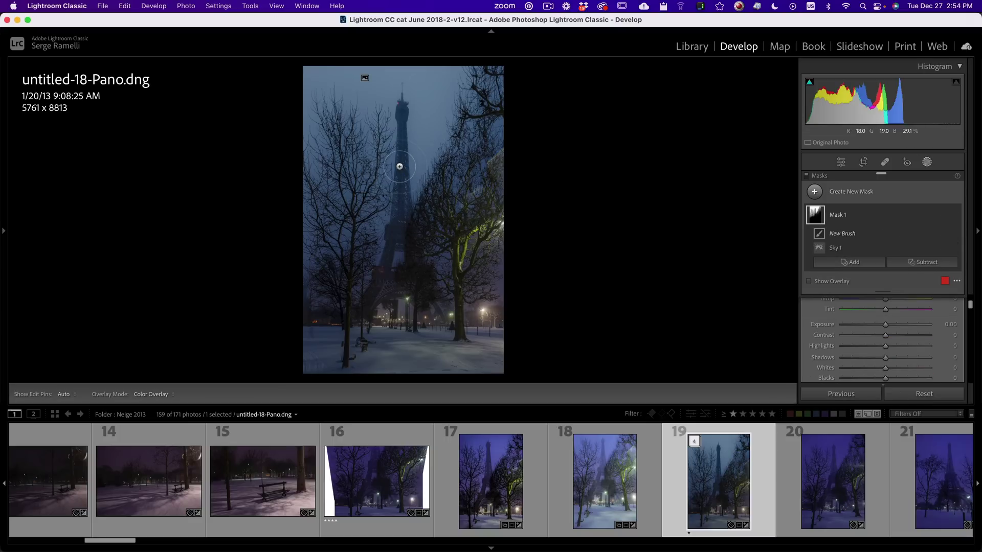
pyautogui.scroll(3, 884, 337)
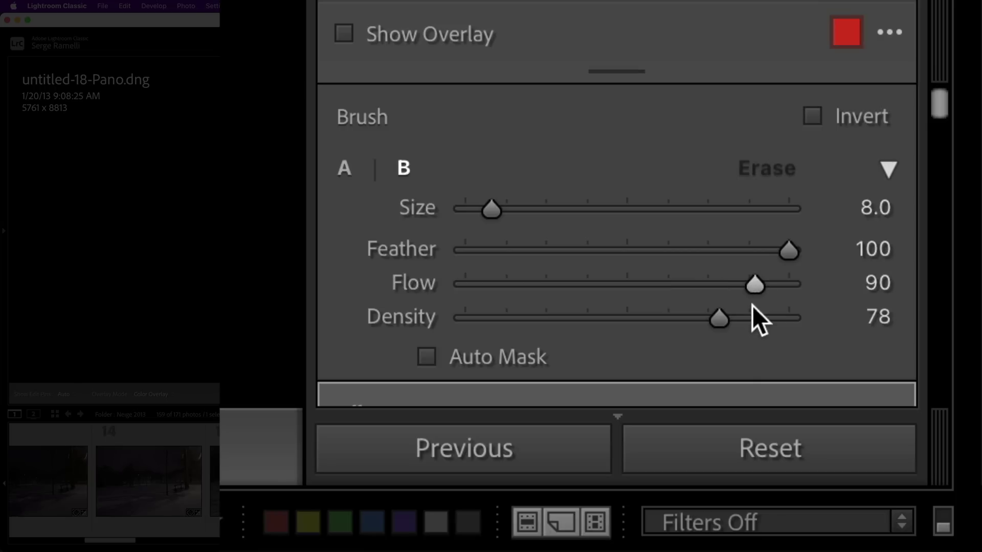
pyautogui.click(920, 358)
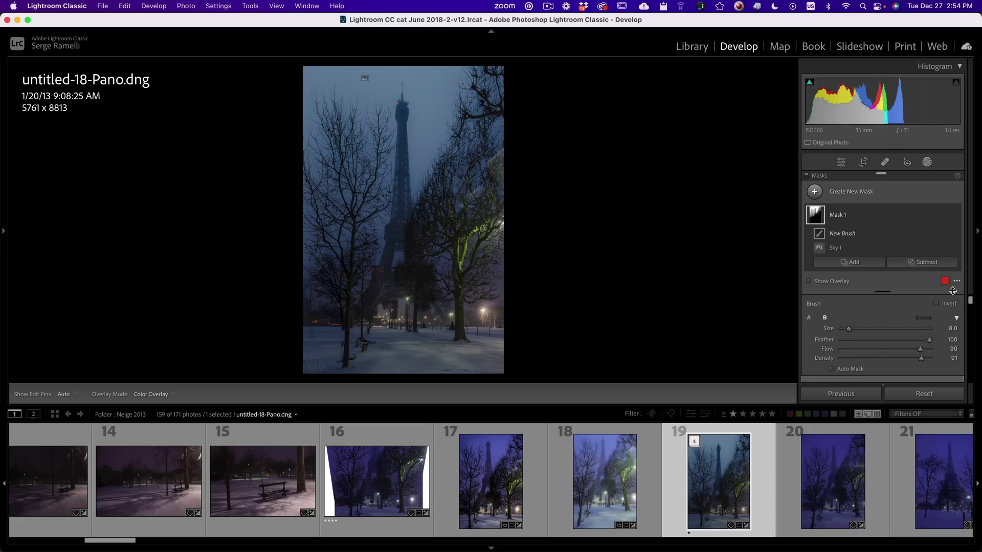
pyautogui.scroll(-5, 972, 306)
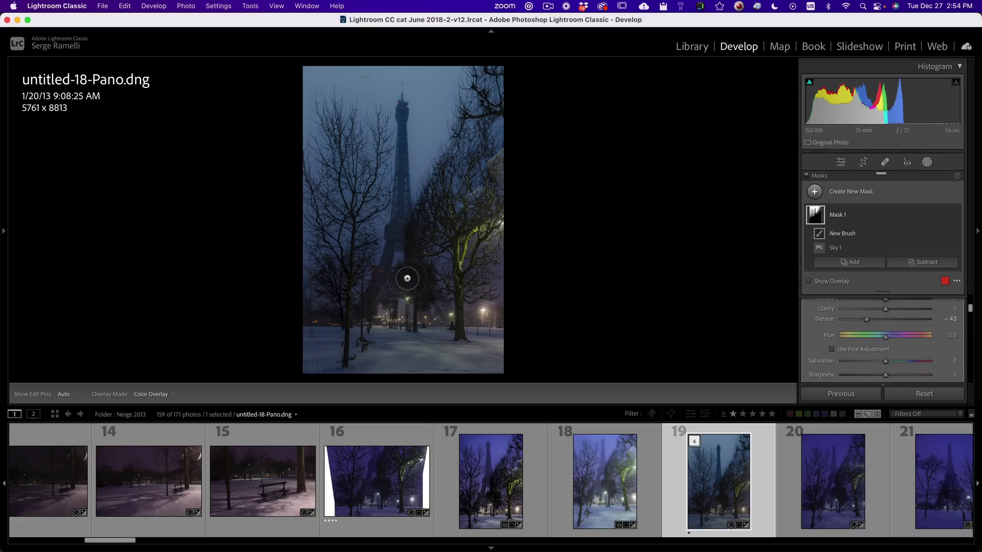
pyautogui.moveTo(388, 242); pyautogui.dragTo(403, 199)
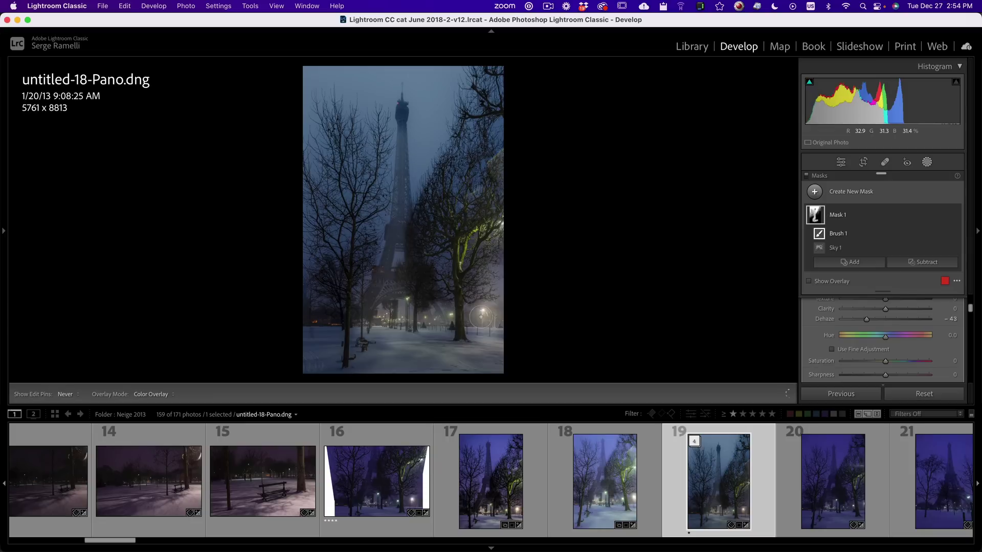
pyautogui.press('h')
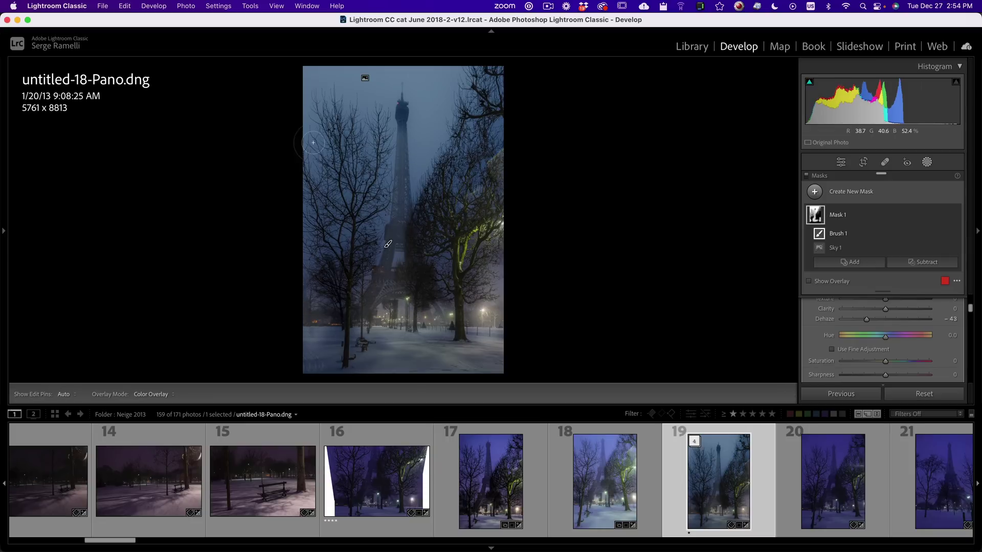
pyautogui.moveTo(402, 100); pyautogui.dragTo(402, 131)
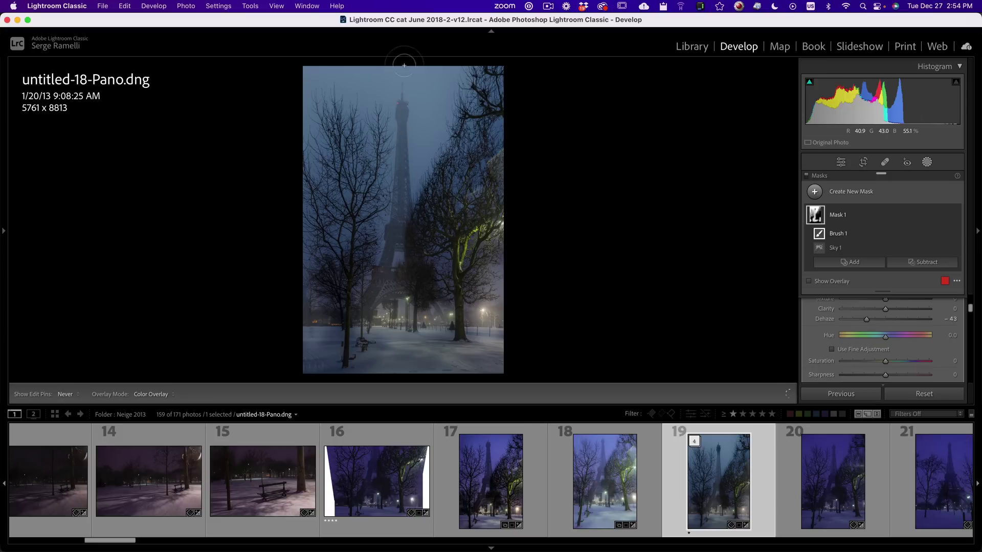
pyautogui.press('h')
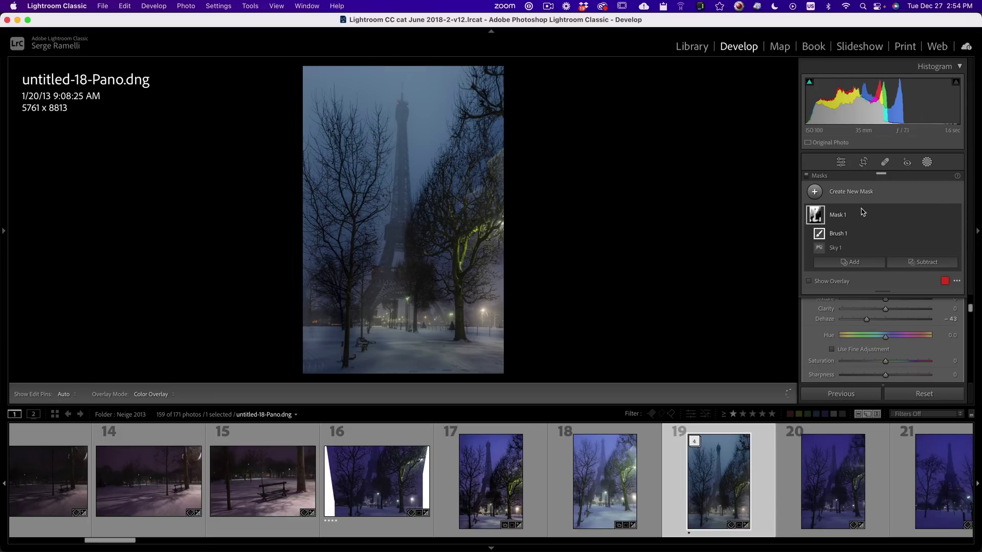
# - Compare the panorama with and without the mask, and set the mask's Dehaze to −28
pyautogui.click(955, 215)
pyautogui.click(954, 216)
pyautogui.press('h')
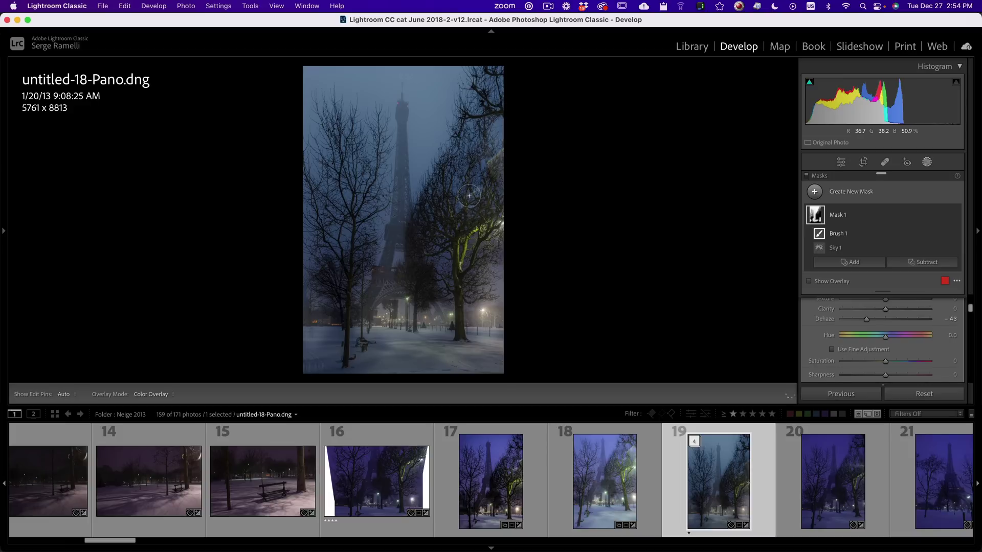
pyautogui.press('h')
pyautogui.scroll(5, 908, 347)
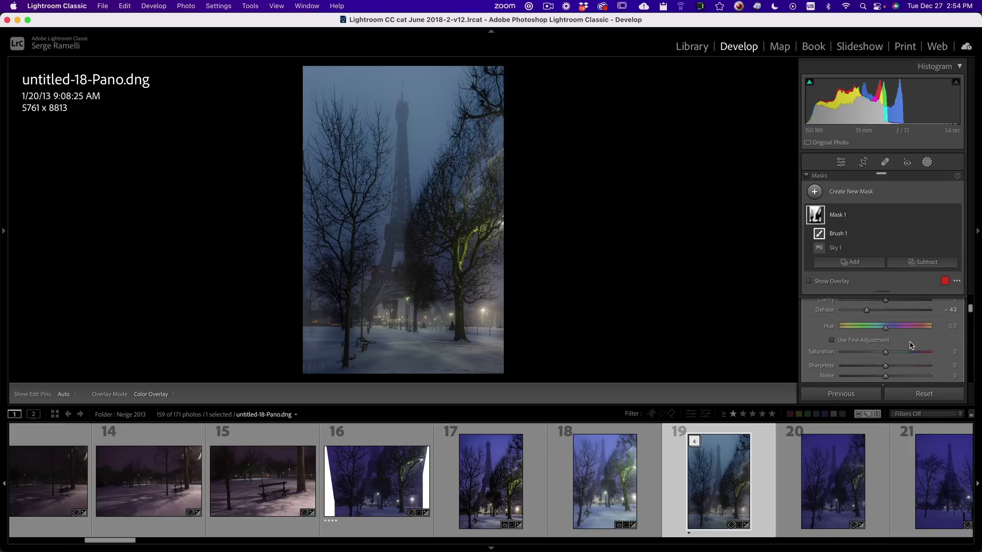
pyautogui.moveTo(864, 345)
pyautogui.mouseDown()
pyautogui.moveTo(892, 349)
pyautogui.moveTo(827, 352)
pyautogui.moveTo(873, 352)
pyautogui.mouseUp()
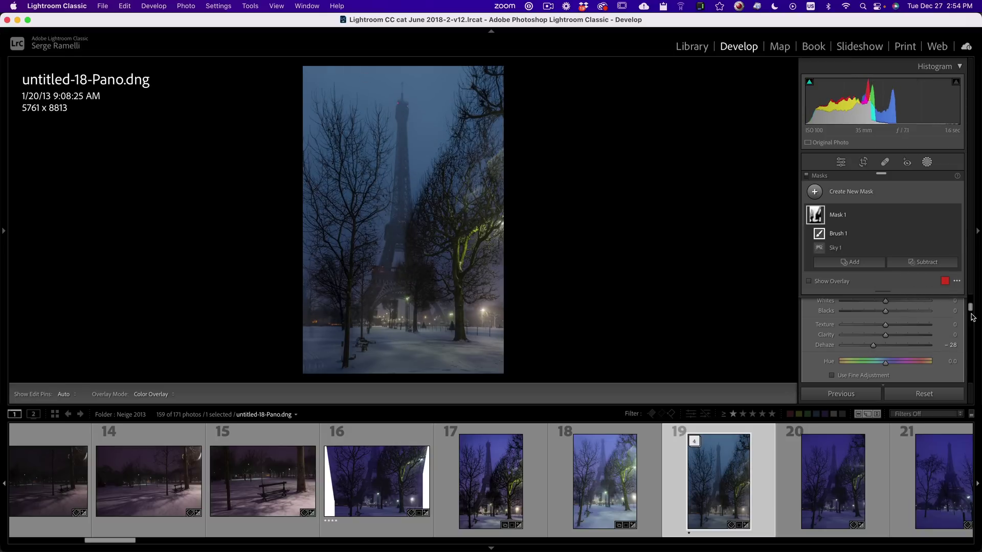
# - Leave masking and set the panorama's Contrast to +46, Blacks to −37 and Exposure to +0.60, checking the tower up close
pyautogui.click(845, 163)
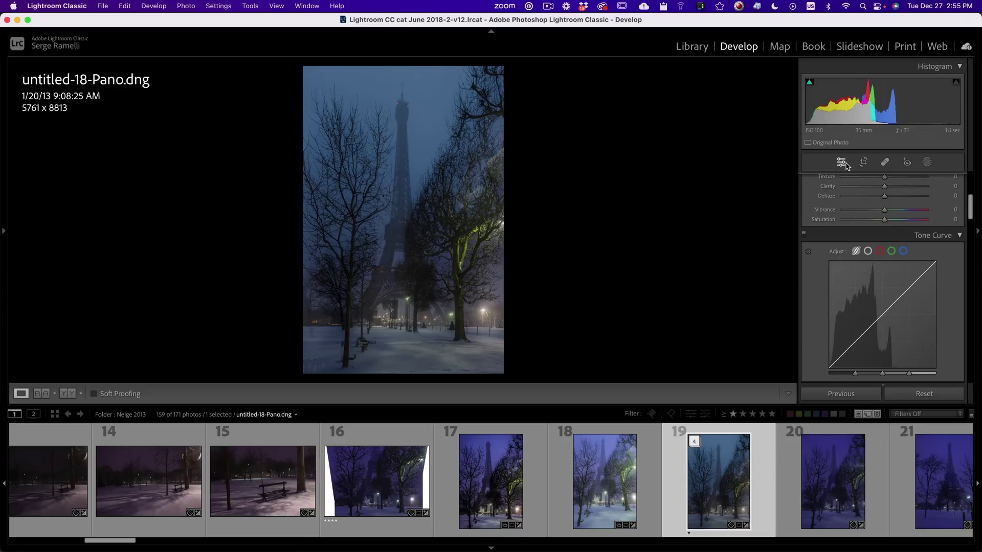
pyautogui.scroll(5, 910, 296)
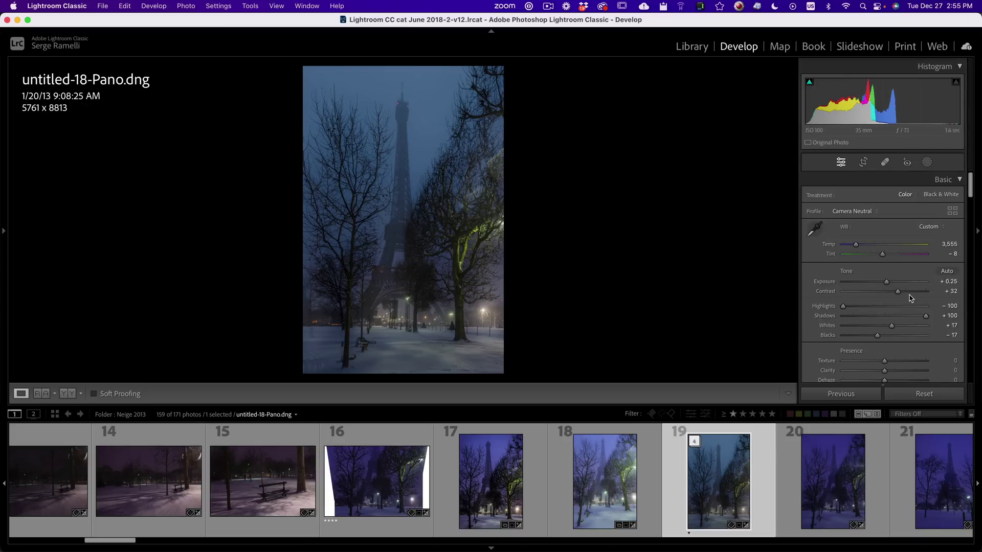
pyautogui.click(911, 292)
pyautogui.click(902, 292)
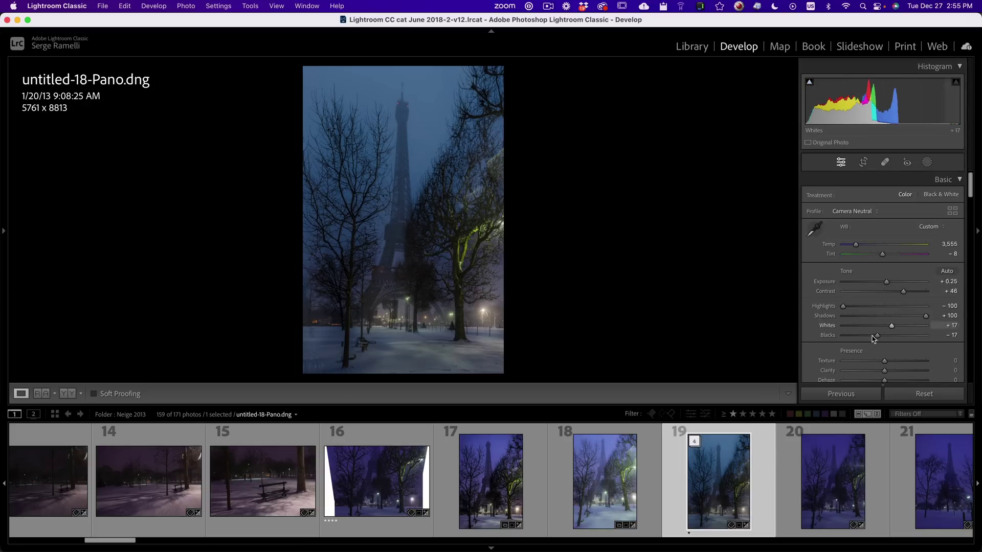
pyautogui.moveTo(876, 335); pyautogui.dragTo(869, 338)
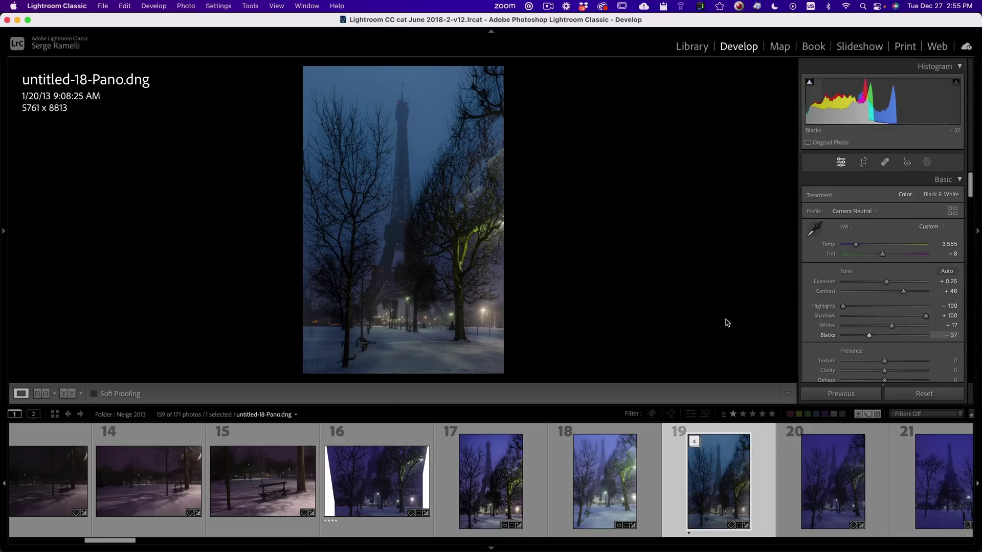
pyautogui.click(394, 236)
pyautogui.click(395, 236)
pyautogui.moveTo(886, 281); pyautogui.dragTo(890, 281)
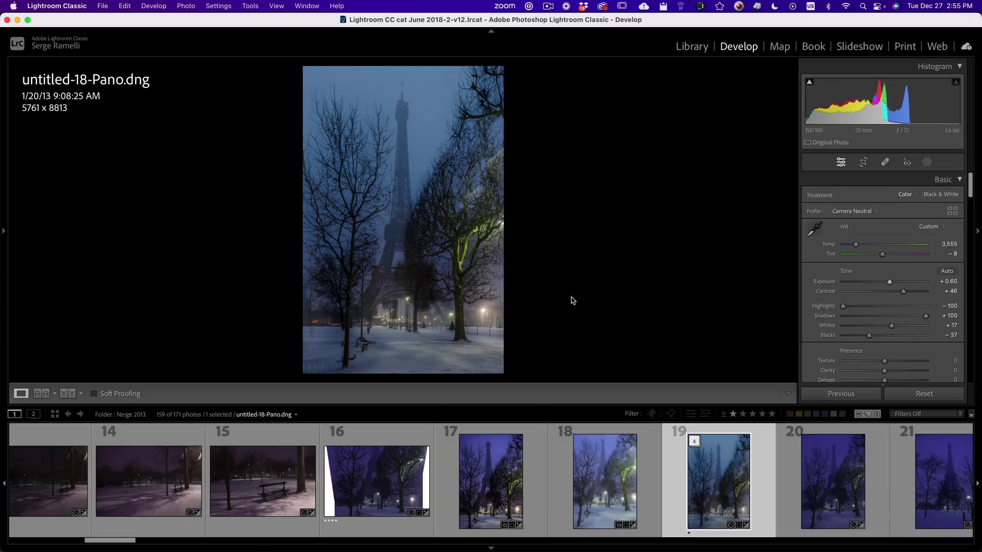
# - Rate the panorama three stars, view untitled-22-Modifier.tif, and open the street lamp photo Paris color Book-21.dng
pyautogui.press('3')
pyautogui.moveTo(130, 546); pyautogui.dragTo(178, 542)
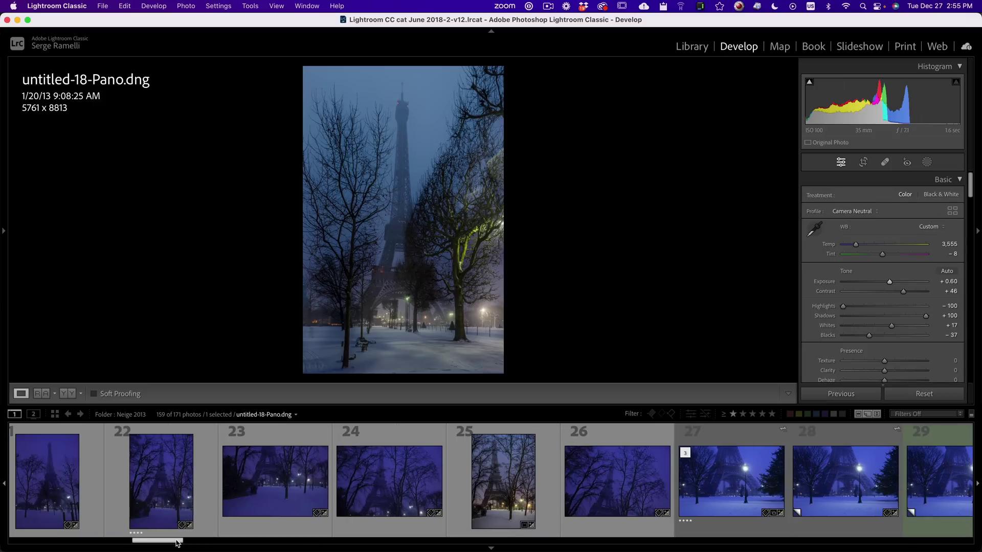
pyautogui.click(490, 478)
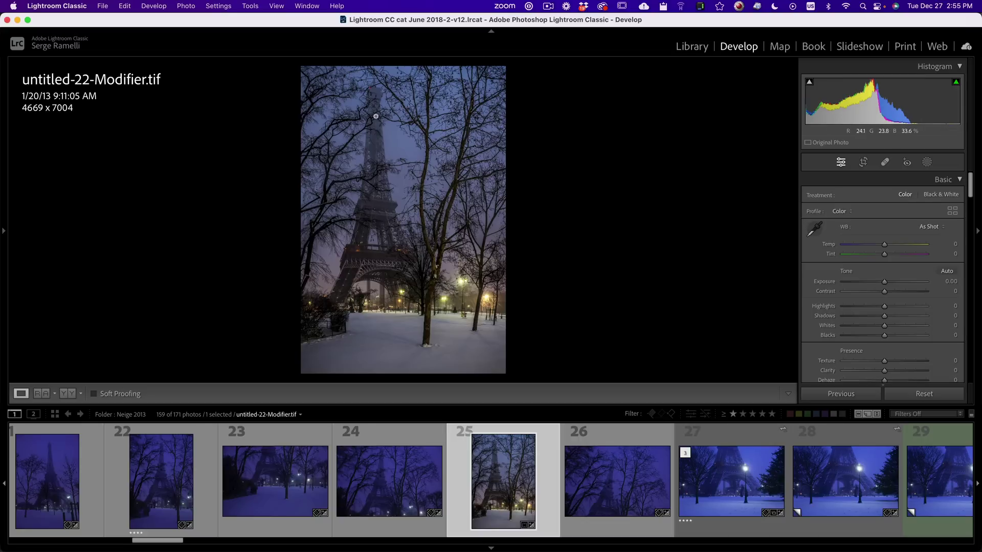
pyautogui.click(186, 541)
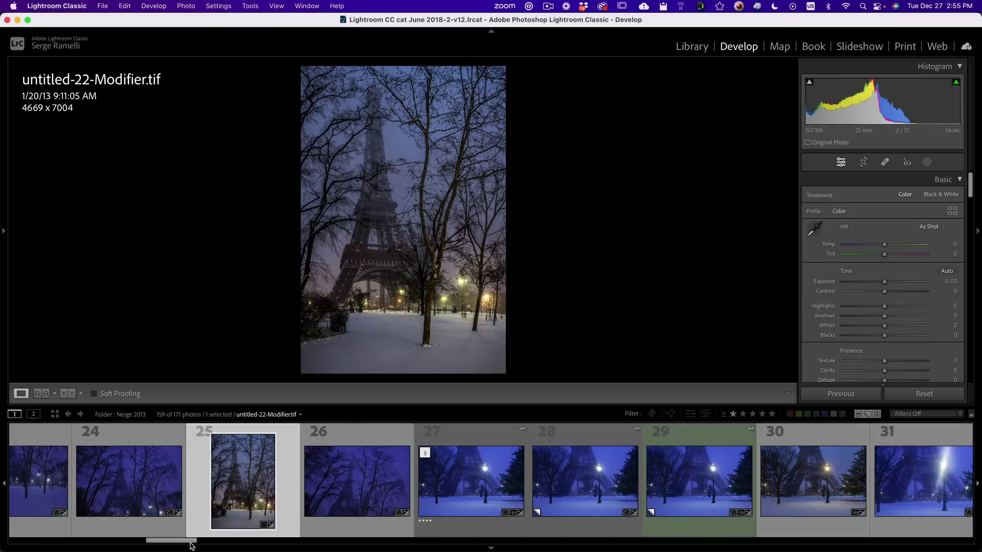
pyautogui.click(465, 491)
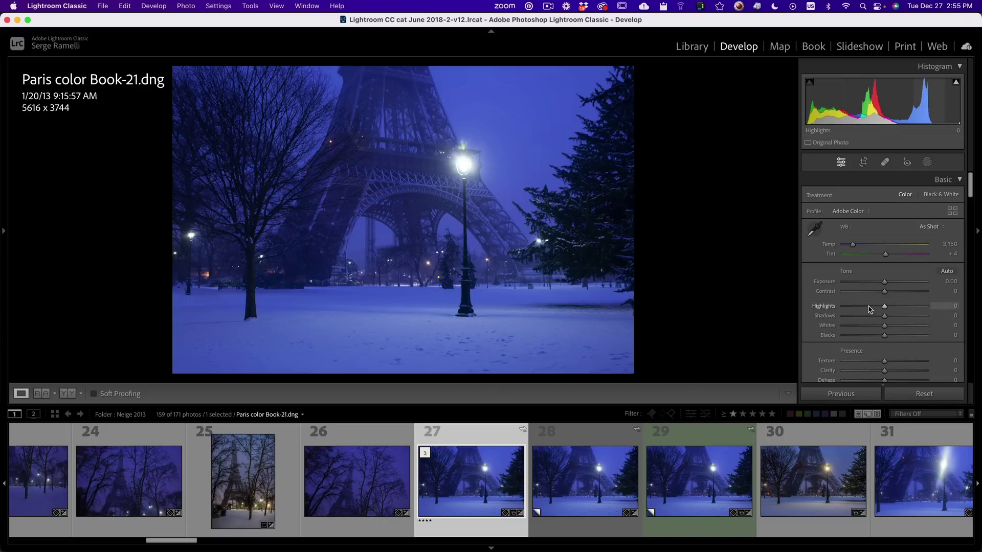
# - Set Highlights −100, Shadows +100, Whites +20 and Blacks −49, and neutralize the white balance by sampling the snow in the foreground
pyautogui.moveTo(869, 309); pyautogui.dragTo(819, 313)
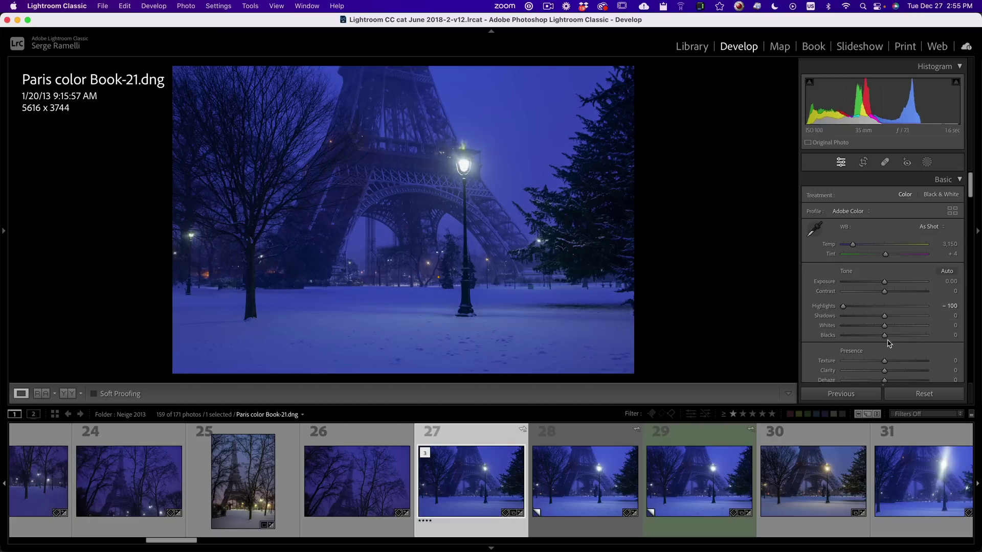
pyautogui.moveTo(895, 318); pyautogui.dragTo(940, 319)
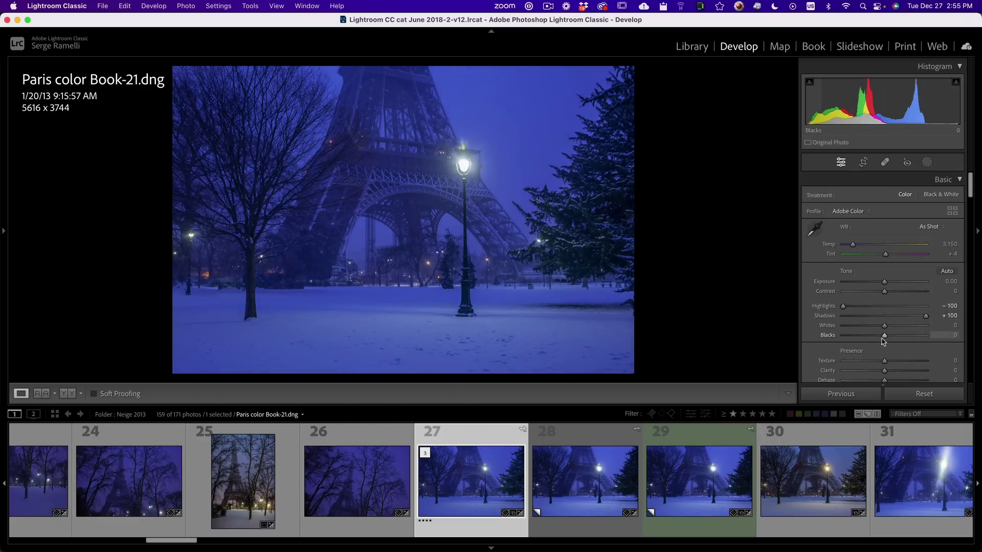
pyautogui.moveTo(884, 335)
pyautogui.mouseDown()
pyautogui.moveTo(855, 338)
pyautogui.moveTo(892, 327)
pyautogui.mouseUp()
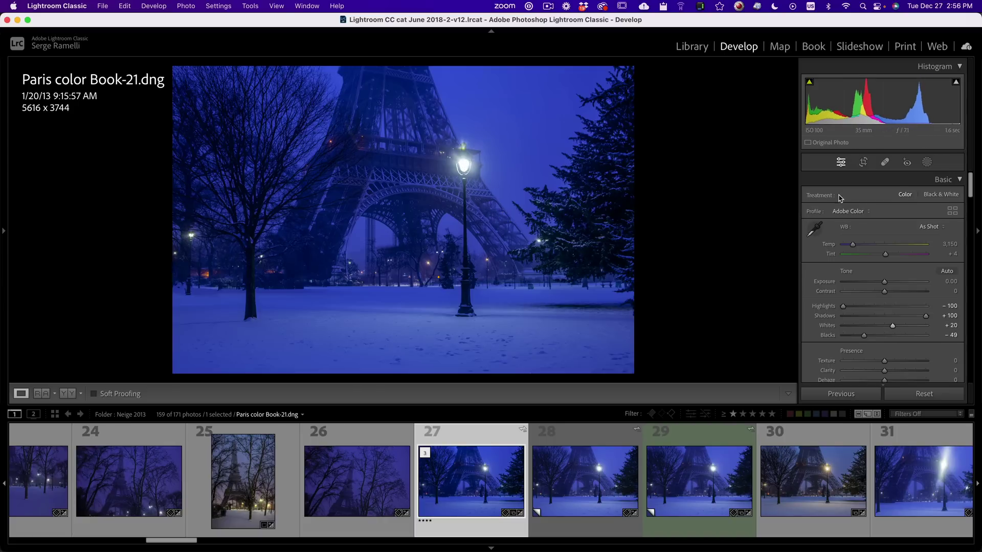
pyautogui.click(819, 230)
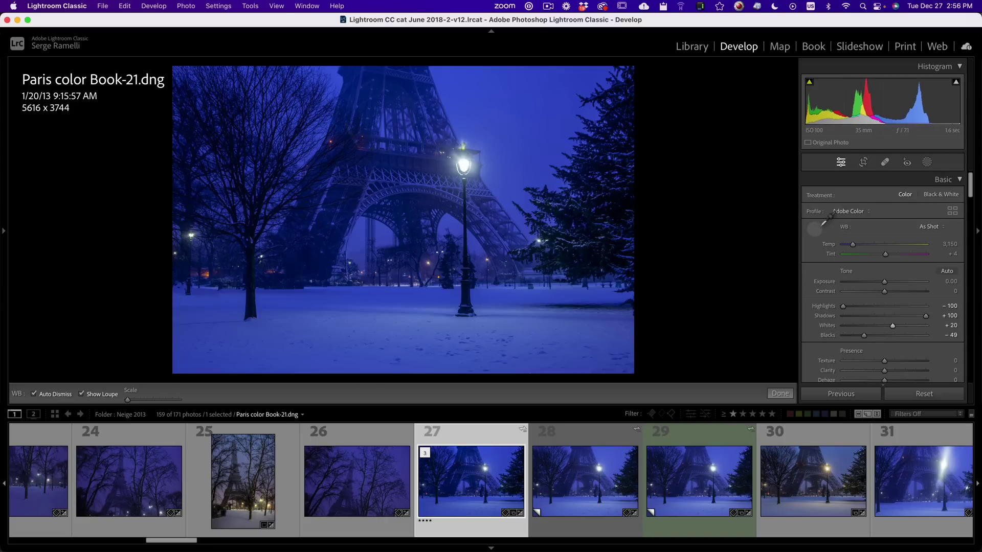
pyautogui.click(381, 328)
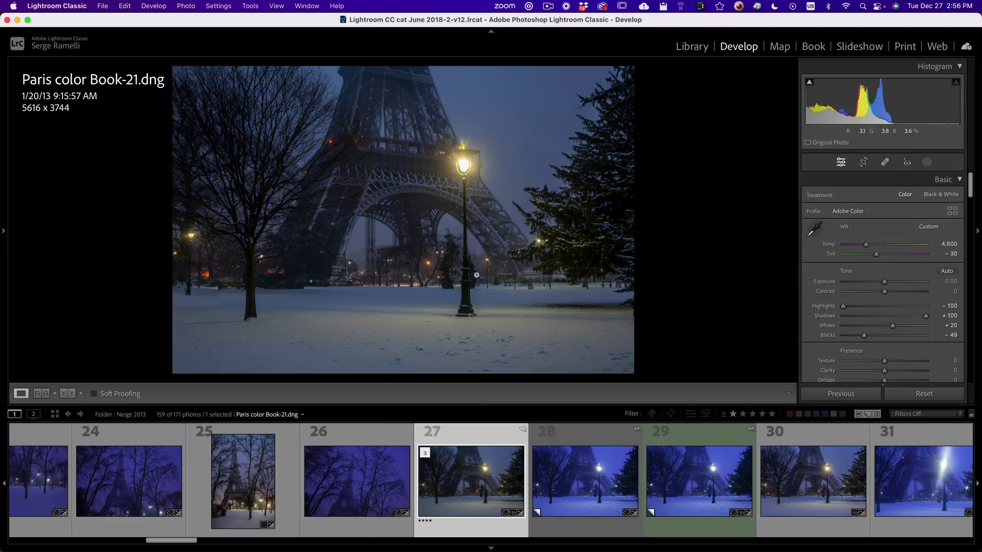
# - Compare the Camera Matching profiles Landscape and Faithful on the lamp photo and apply Camera Landscape
pyautogui.click(953, 211)
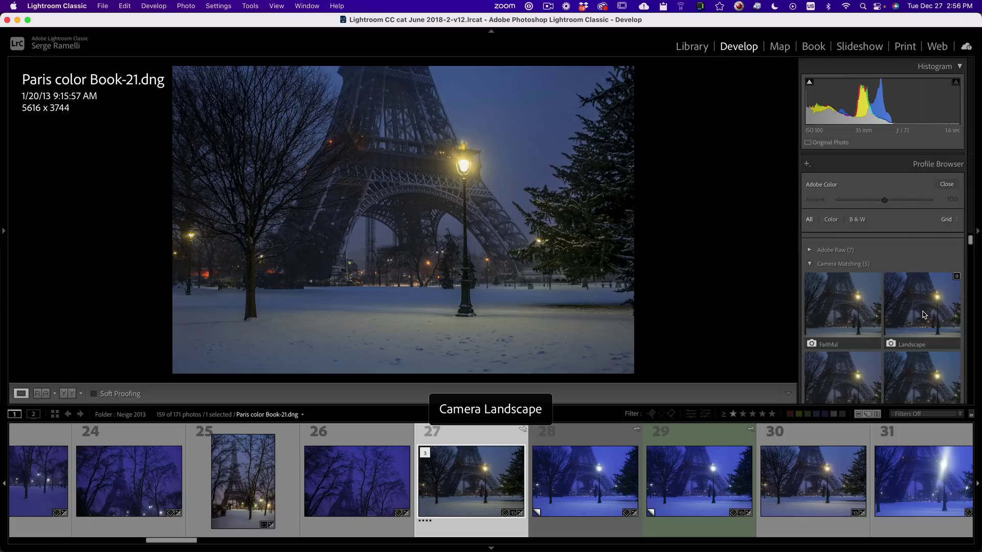
pyautogui.click(924, 315)
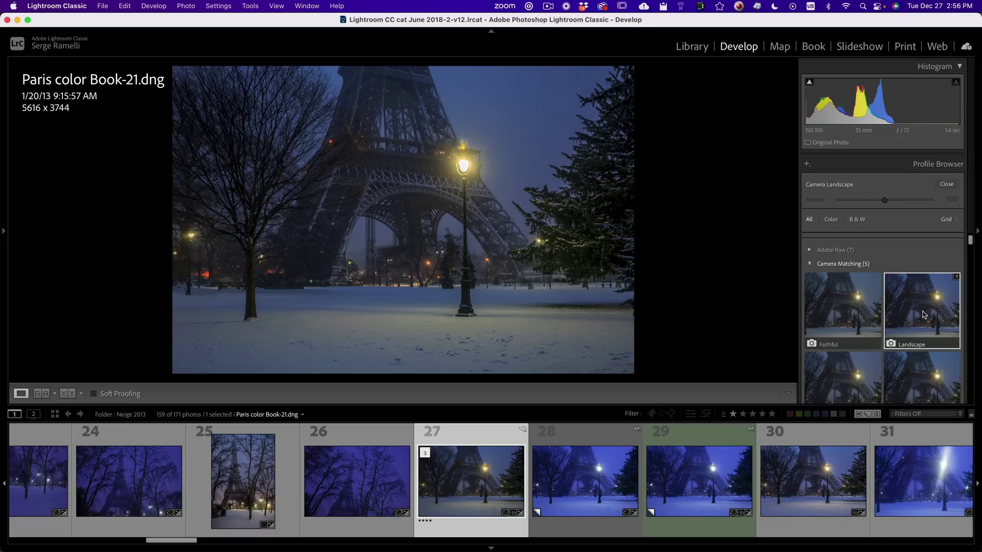
pyautogui.click(828, 318)
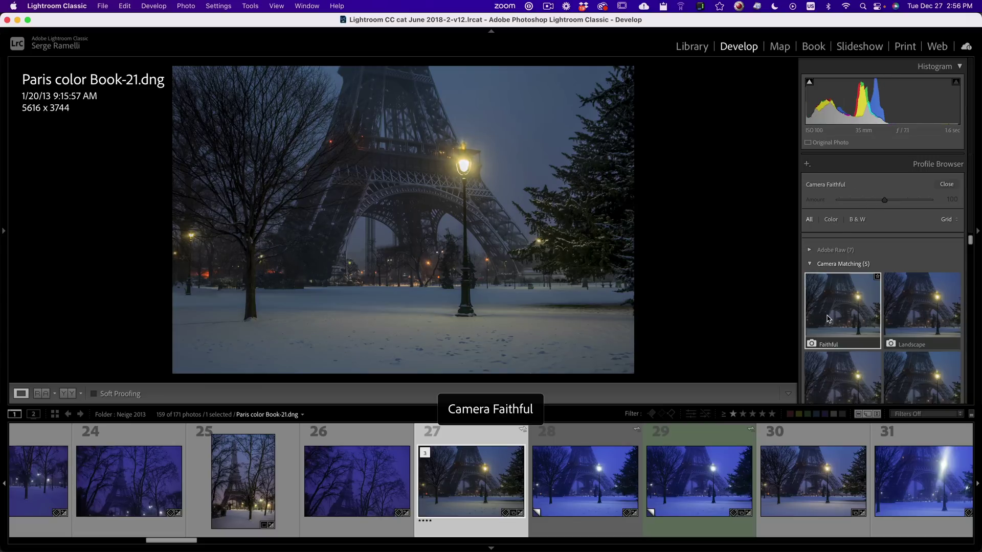
pyautogui.click(923, 313)
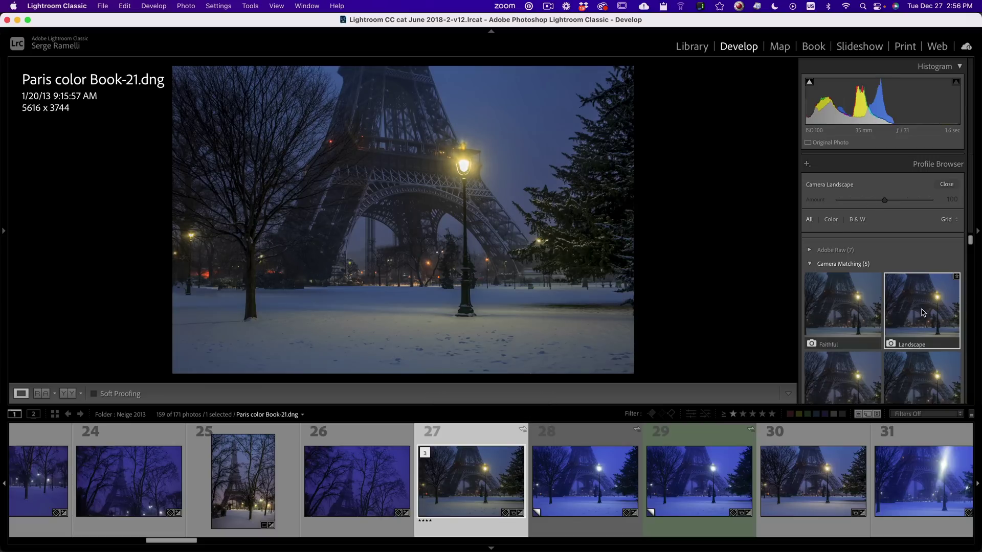
pyautogui.click(945, 184)
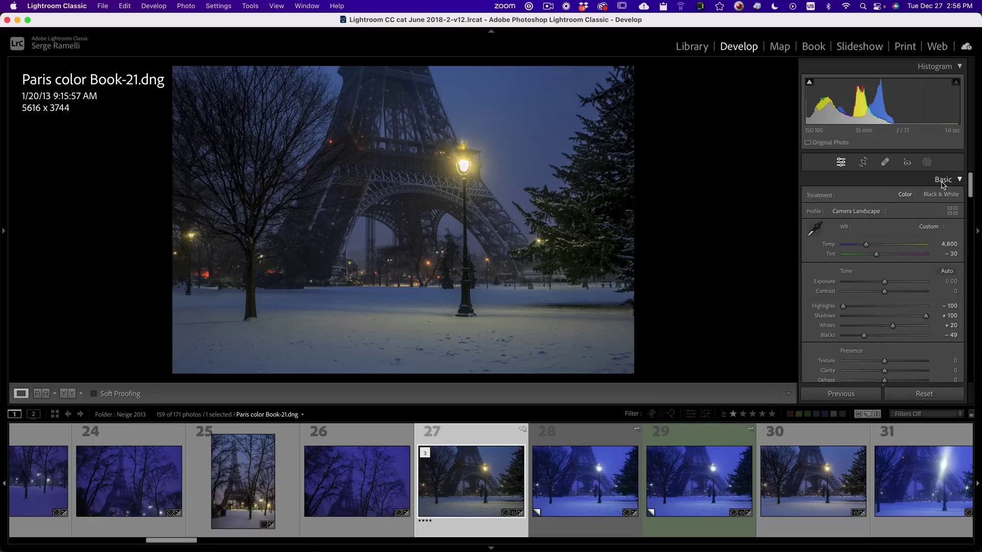
# - Shift the blue tones with targeted Hue adjustment on the snow, to Blue −20 and Purple −3
pyautogui.scroll(-10, 869, 289)
pyautogui.scroll(5, 869, 292)
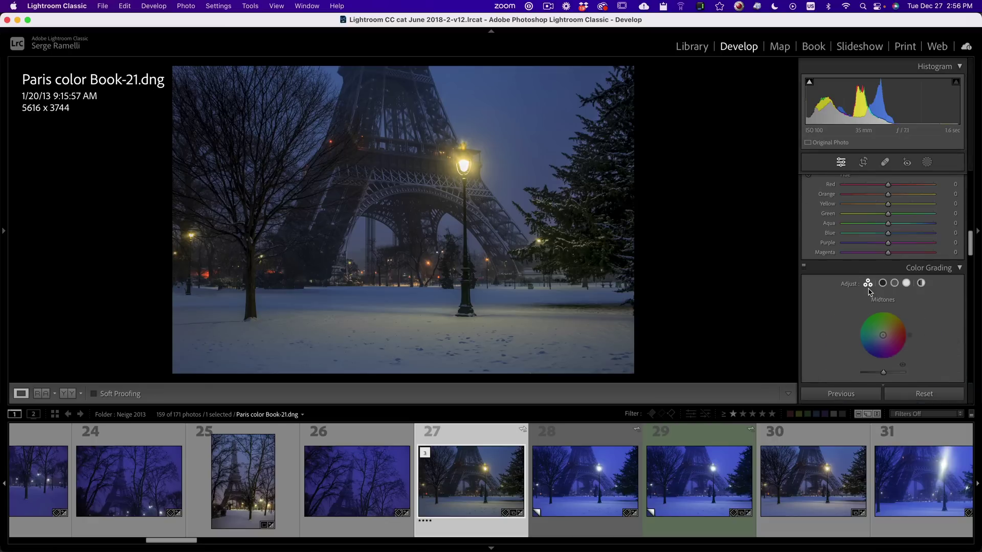
pyautogui.click(808, 228)
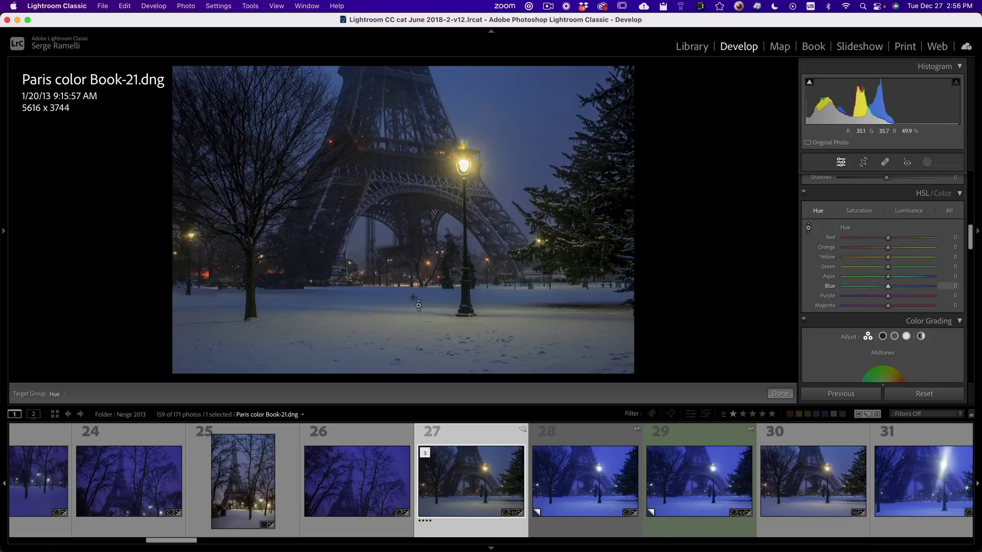
pyautogui.moveTo(413, 298)
pyautogui.mouseDown()
pyautogui.moveTo(414, 279)
pyautogui.moveTo(413, 315)
pyautogui.mouseUp()
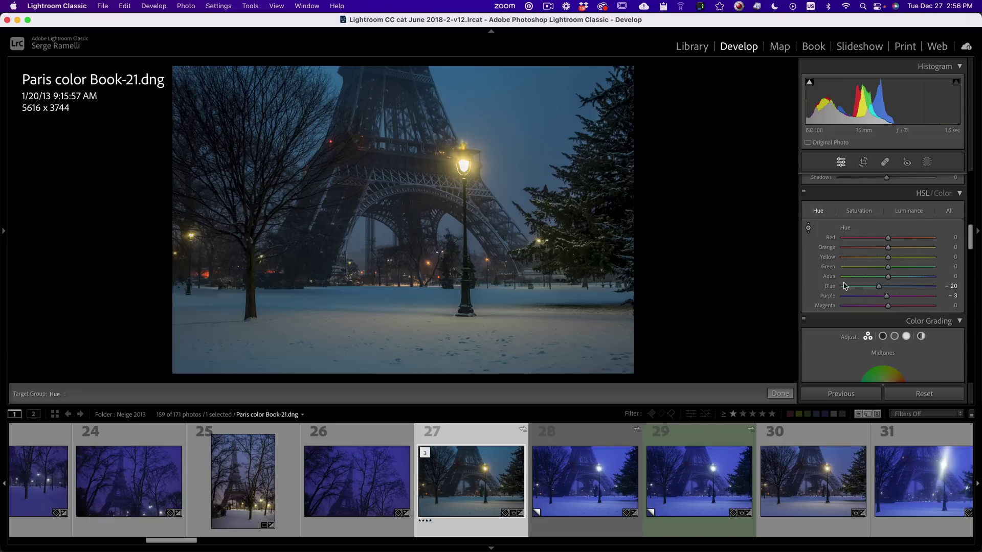
pyautogui.click(927, 162)
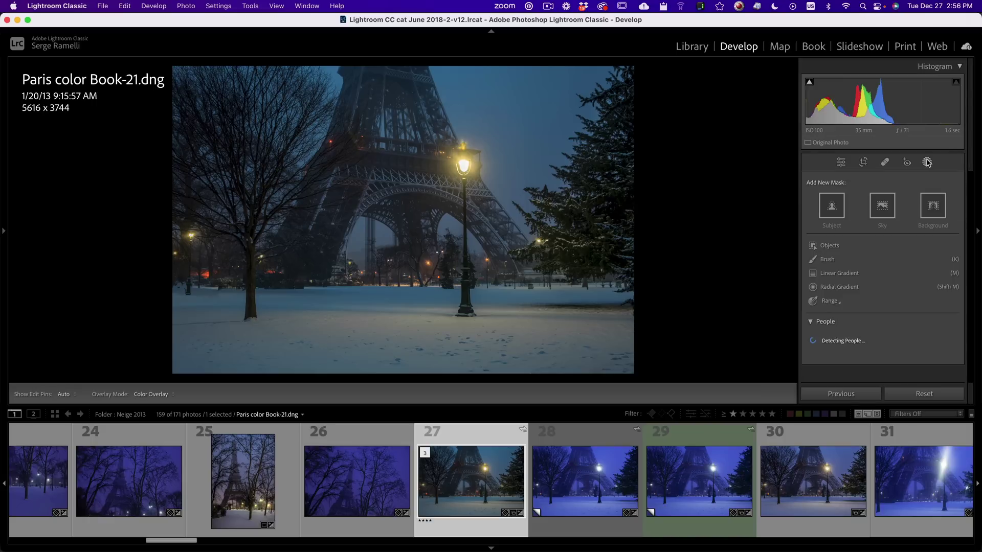
pyautogui.click(938, 212)
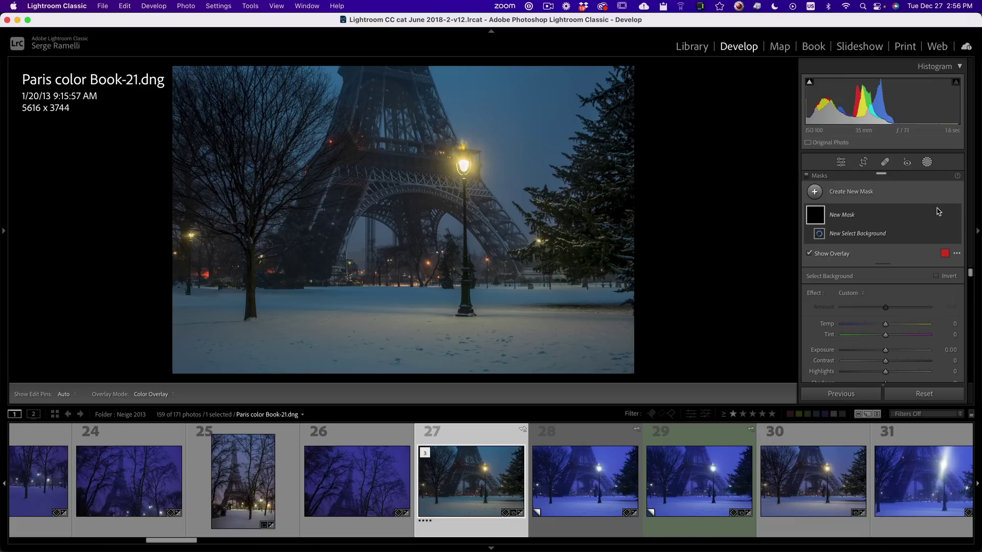
pyautogui.click(815, 192)
pyautogui.click(862, 226)
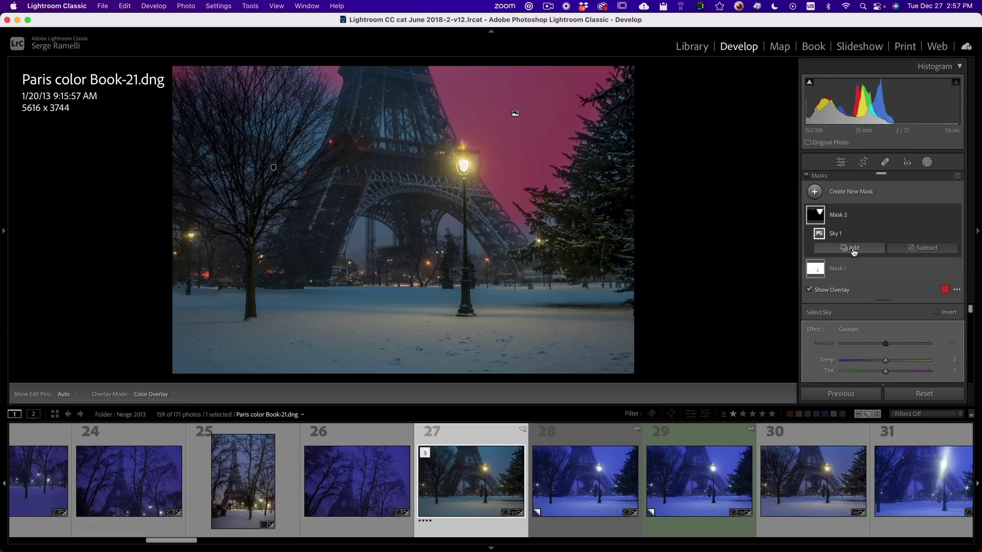
pyautogui.scroll(-10, 867, 336)
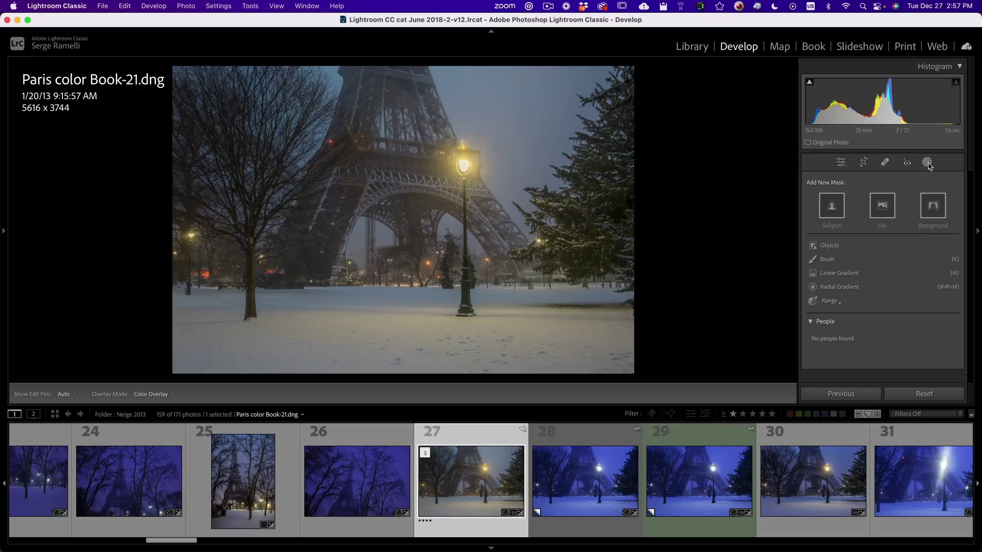
# - Create a sky mask and set its Dehaze to −40
pyautogui.click(878, 209)
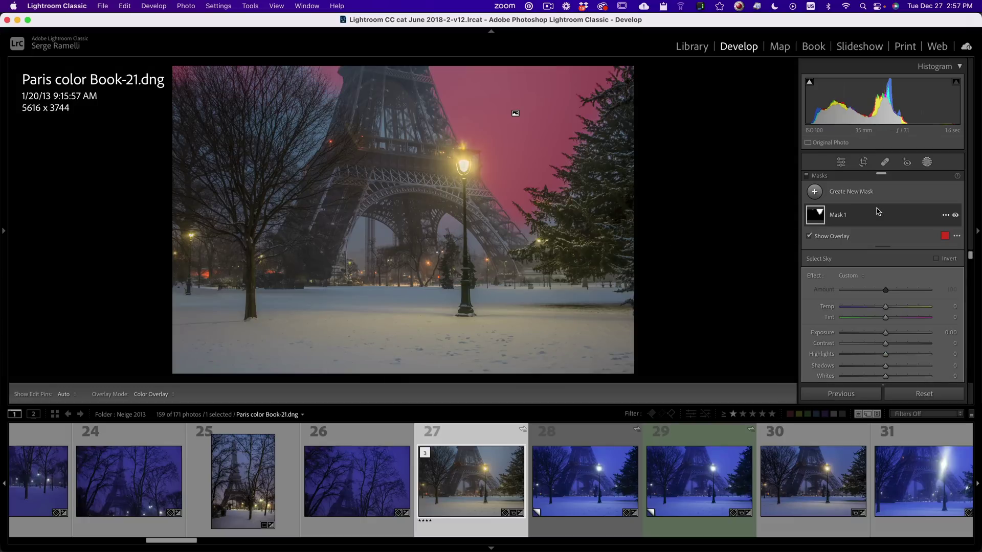
pyautogui.scroll(-5, 877, 334)
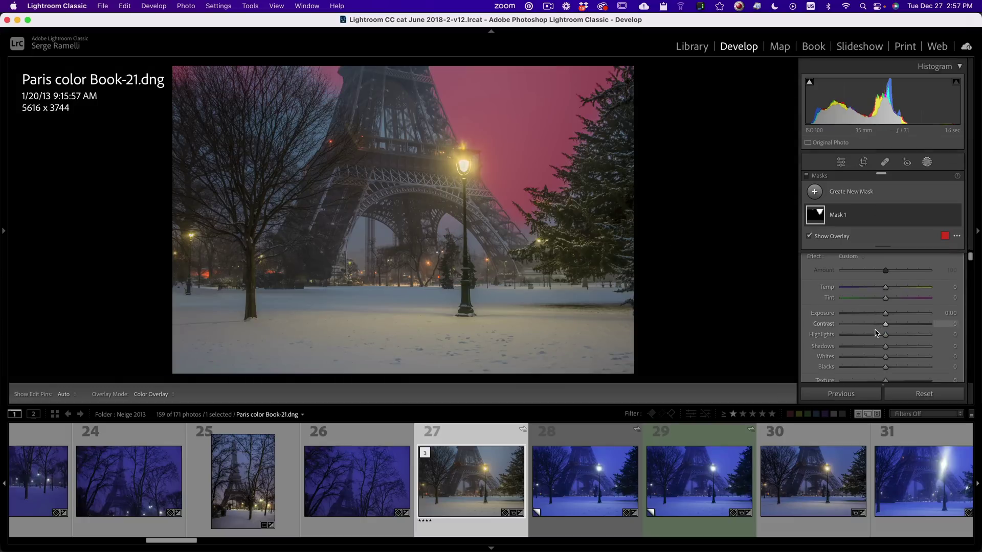
pyautogui.moveTo(885, 318); pyautogui.dragTo(867, 321)
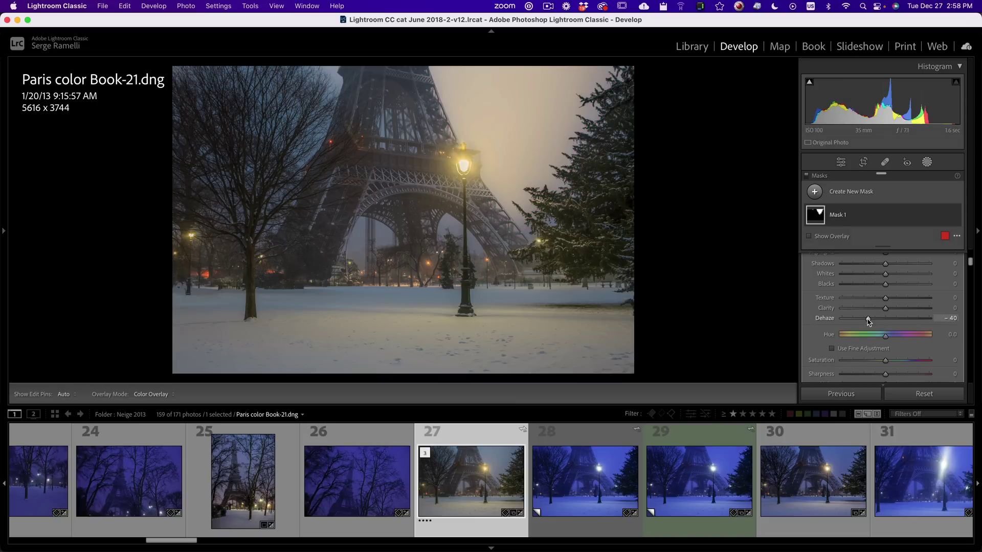
# - Set the sky mask's Temp to −83 and Saturation to 12
pyautogui.scroll(5, 874, 309)
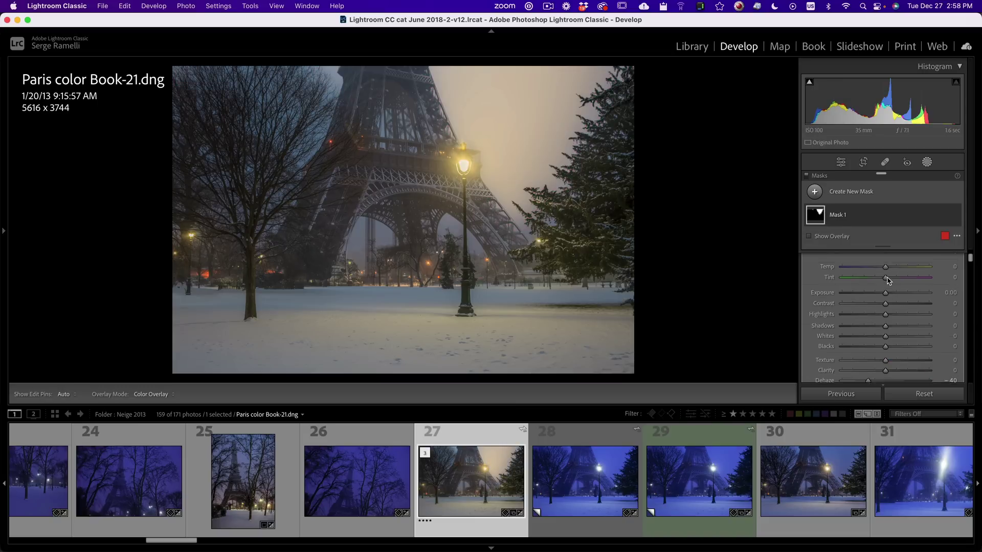
pyautogui.moveTo(886, 306); pyautogui.dragTo(850, 306)
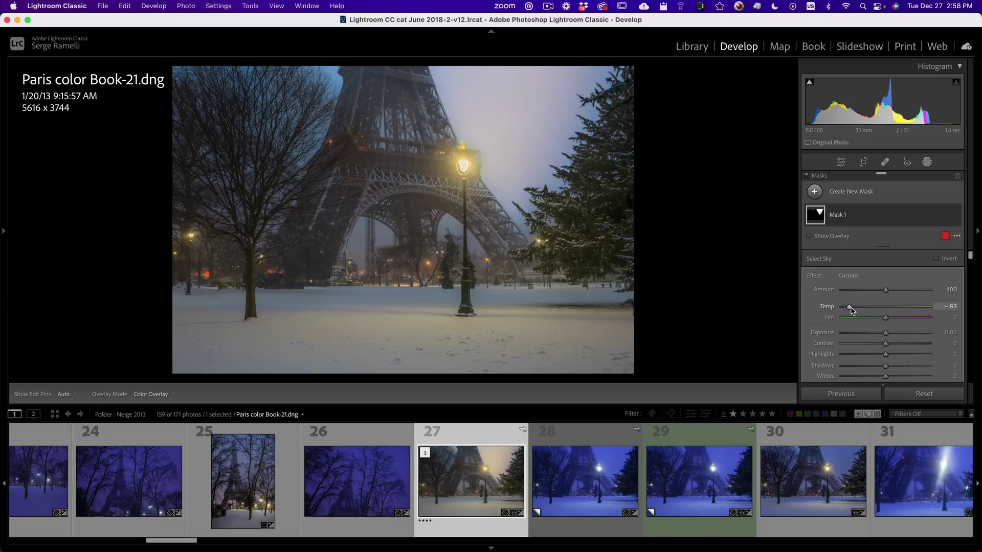
pyautogui.scroll(-3, 866, 317)
pyautogui.scroll(-2, 866, 318)
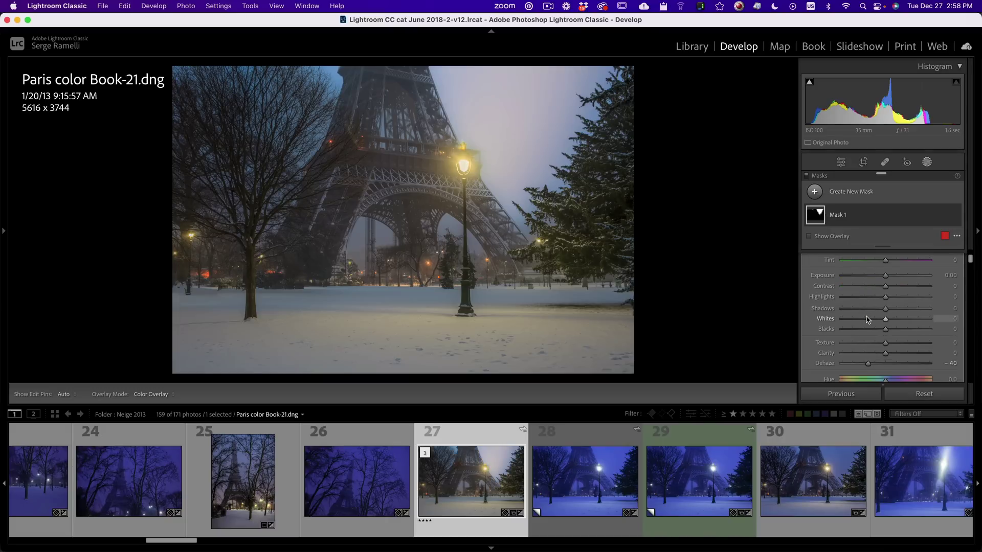
pyautogui.scroll(-2, 867, 320)
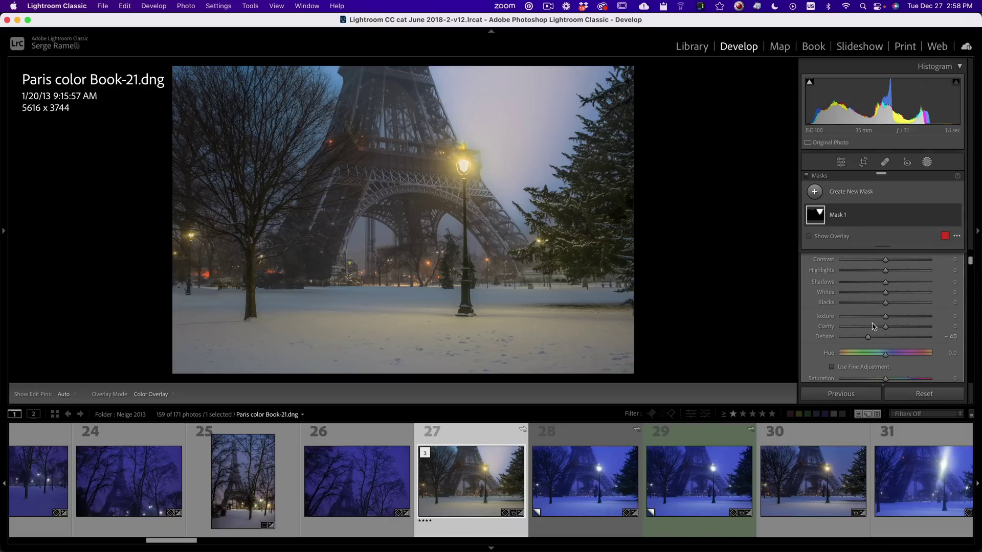
pyautogui.scroll(-2, 874, 330)
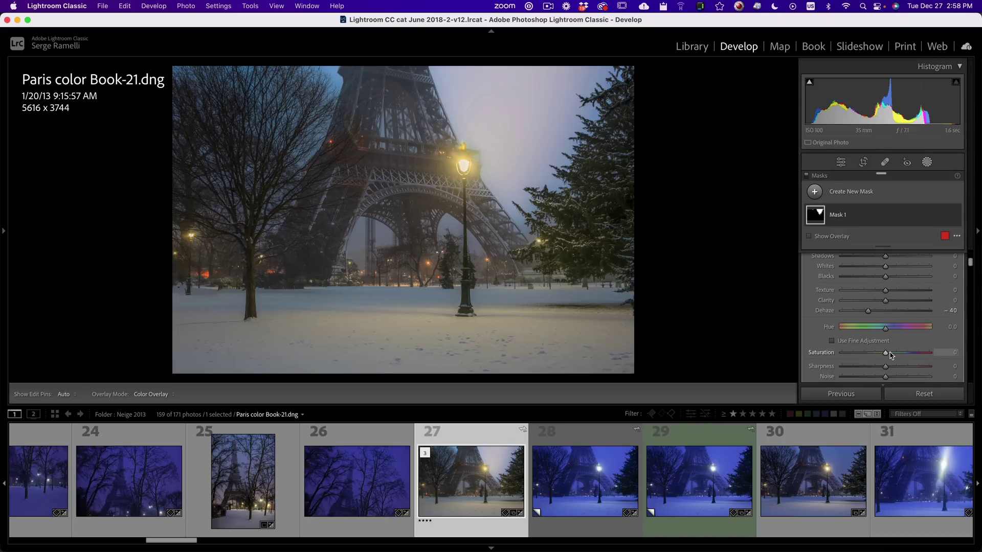
pyautogui.moveTo(885, 352)
pyautogui.mouseDown()
pyautogui.moveTo(923, 352)
pyautogui.moveTo(891, 352)
pyautogui.mouseUp()
# - Add a brush to the sky mask and paint the haze over the Eiffel Tower, its arch and the distant trees
pyautogui.click(849, 217)
pyautogui.click(871, 249)
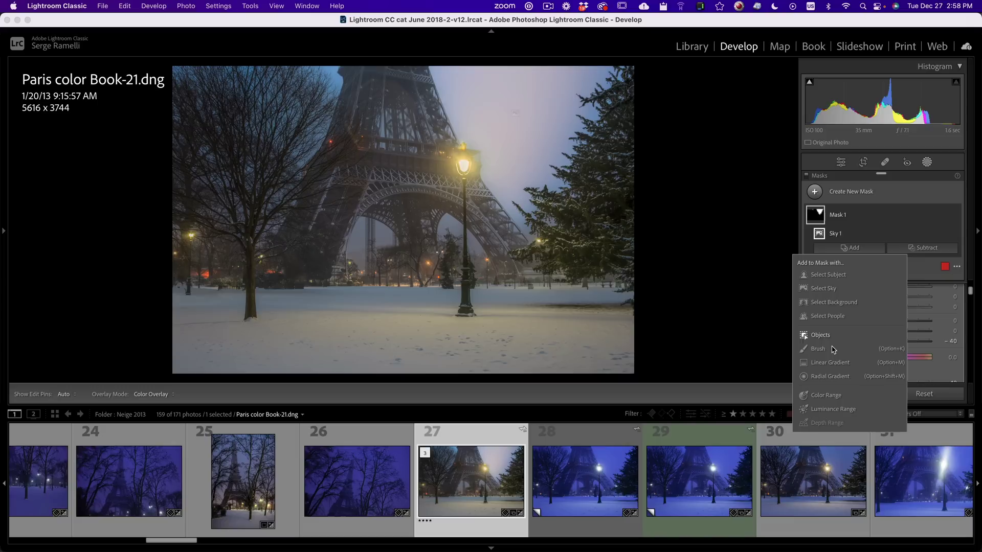
pyautogui.click(818, 349)
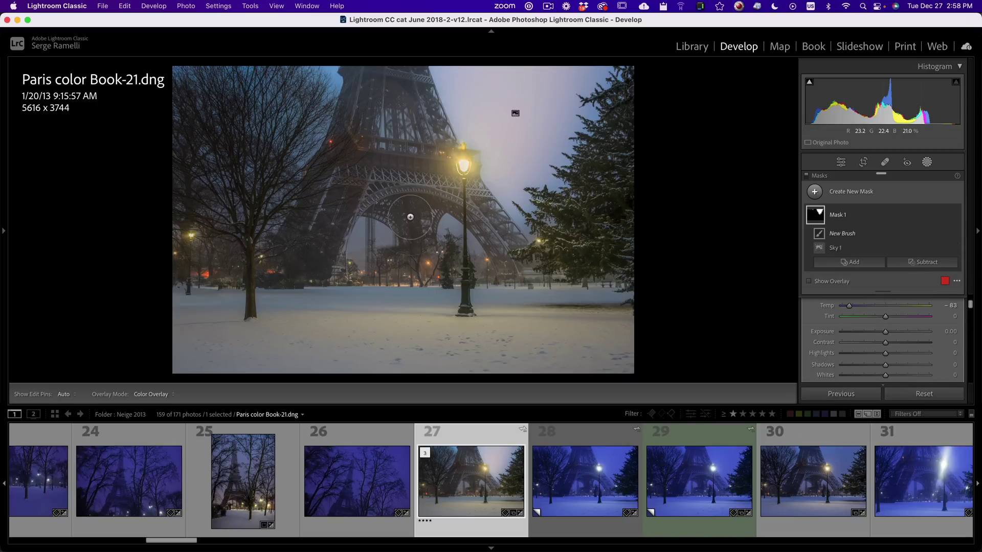
pyautogui.moveTo(401, 115)
pyautogui.mouseDown()
pyautogui.moveTo(403, 157)
pyautogui.moveTo(399, 107)
pyautogui.moveTo(376, 109)
pyautogui.moveTo(372, 154)
pyautogui.moveTo(353, 102)
pyautogui.moveTo(351, 110)
pyautogui.moveTo(398, 113)
pyautogui.moveTo(437, 152)
pyautogui.moveTo(410, 81)
pyautogui.moveTo(341, 77)
pyautogui.moveTo(439, 81)
pyautogui.moveTo(427, 188)
pyautogui.moveTo(389, 134)
pyautogui.moveTo(348, 191)
pyautogui.moveTo(339, 238)
pyautogui.moveTo(404, 184)
pyautogui.moveTo(414, 249)
pyautogui.moveTo(405, 195)
pyautogui.moveTo(373, 256)
pyautogui.moveTo(417, 254)
pyautogui.moveTo(426, 190)
pyautogui.moveTo(430, 274)
pyautogui.moveTo(430, 187)
pyautogui.moveTo(424, 221)
pyautogui.moveTo(494, 227)
pyautogui.moveTo(497, 282)
pyautogui.moveTo(489, 221)
pyautogui.moveTo(516, 263)
pyautogui.mouseUp()
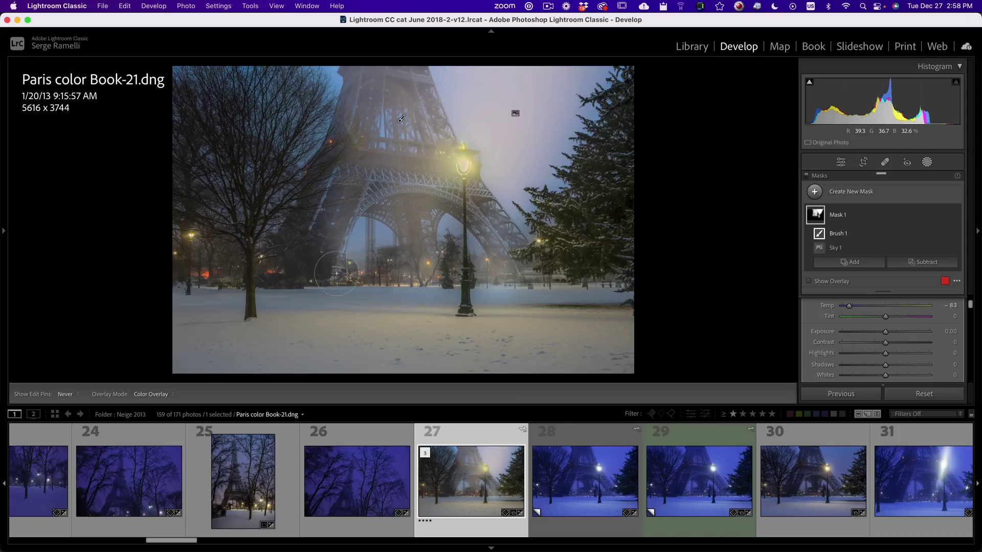
pyautogui.moveTo(337, 274)
pyautogui.mouseDown()
pyautogui.moveTo(296, 270)
pyautogui.moveTo(358, 196)
pyautogui.moveTo(345, 208)
pyautogui.moveTo(344, 199)
pyautogui.moveTo(309, 271)
pyautogui.moveTo(332, 282)
pyautogui.moveTo(426, 261)
pyautogui.moveTo(385, 167)
pyautogui.moveTo(301, 204)
pyautogui.moveTo(329, 212)
pyautogui.moveTo(364, 151)
pyautogui.mouseUp()
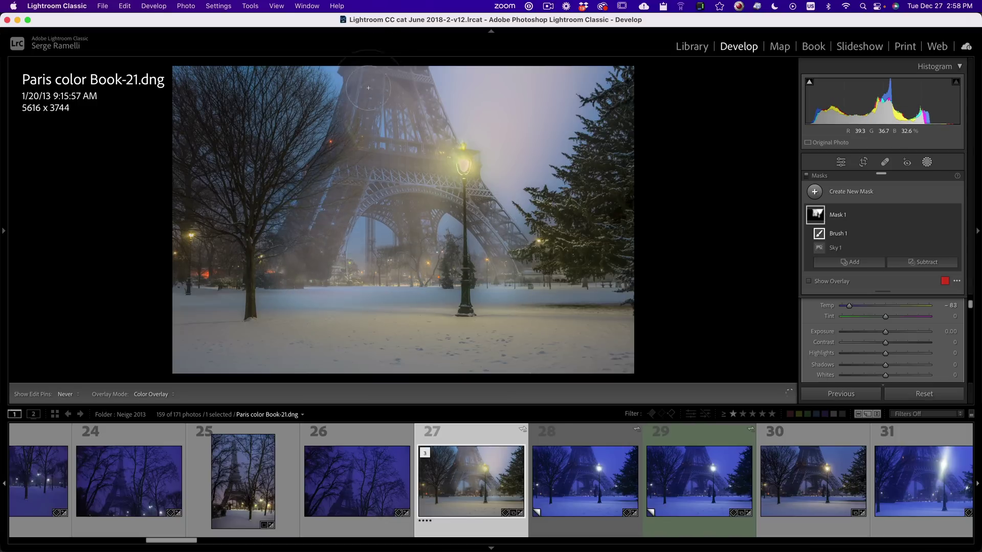
pyautogui.moveTo(368, 87)
pyautogui.mouseDown()
pyautogui.moveTo(388, 68)
pyautogui.moveTo(406, 110)
pyautogui.mouseUp()
pyautogui.moveTo(391, 250)
pyautogui.mouseDown()
pyautogui.moveTo(506, 234)
pyautogui.moveTo(471, 293)
pyautogui.moveTo(465, 207)
pyautogui.mouseUp()
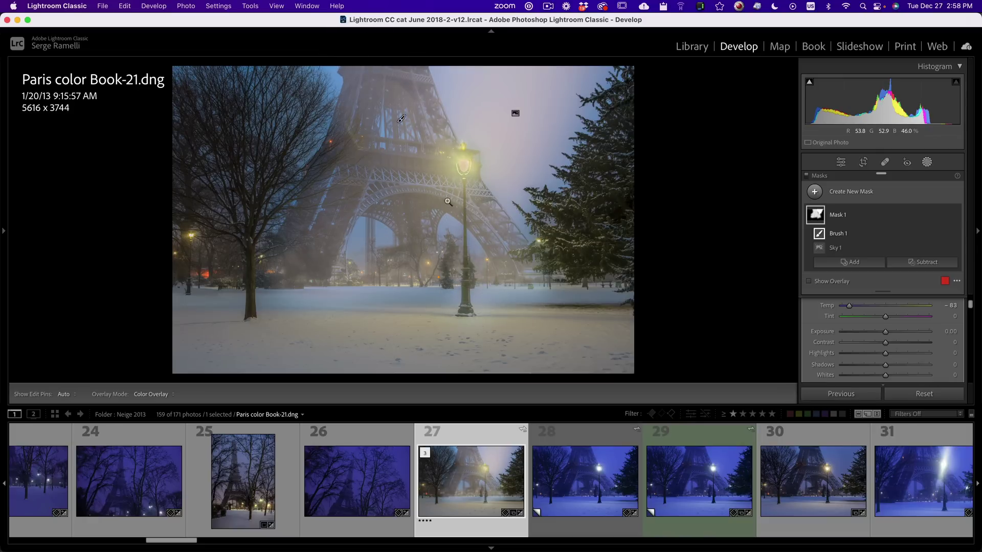
# - Erase the brushed haze from the shaft of the lamp post up close
pyautogui.press('z')
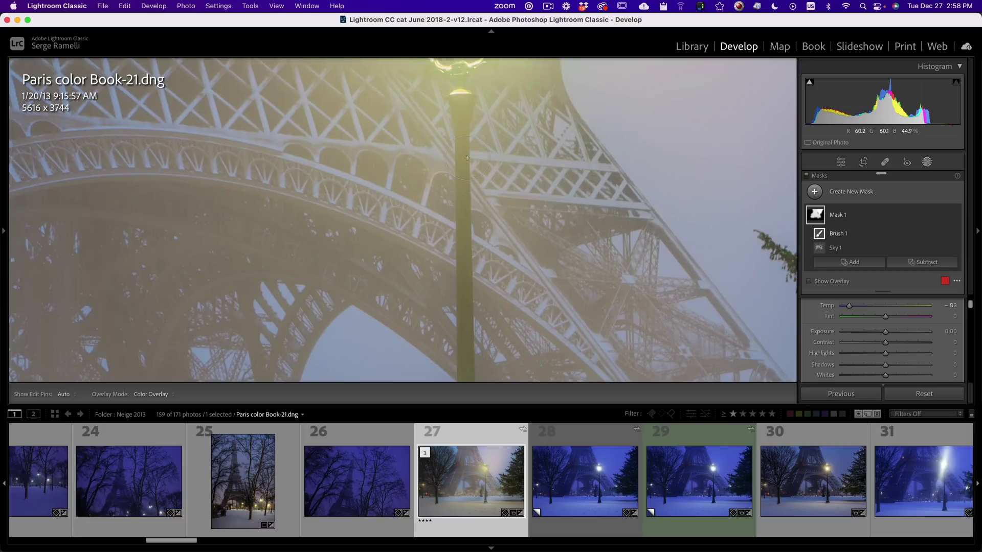
pyautogui.press('alt')
pyautogui.moveTo(462, 106)
pyautogui.mouseDown()
pyautogui.moveTo(461, 143)
pyautogui.moveTo(457, 97)
pyautogui.moveTo(464, 98)
pyautogui.moveTo(466, 354)
pyautogui.moveTo(465, 311)
pyautogui.mouseUp()
pyautogui.moveTo(938, 247)
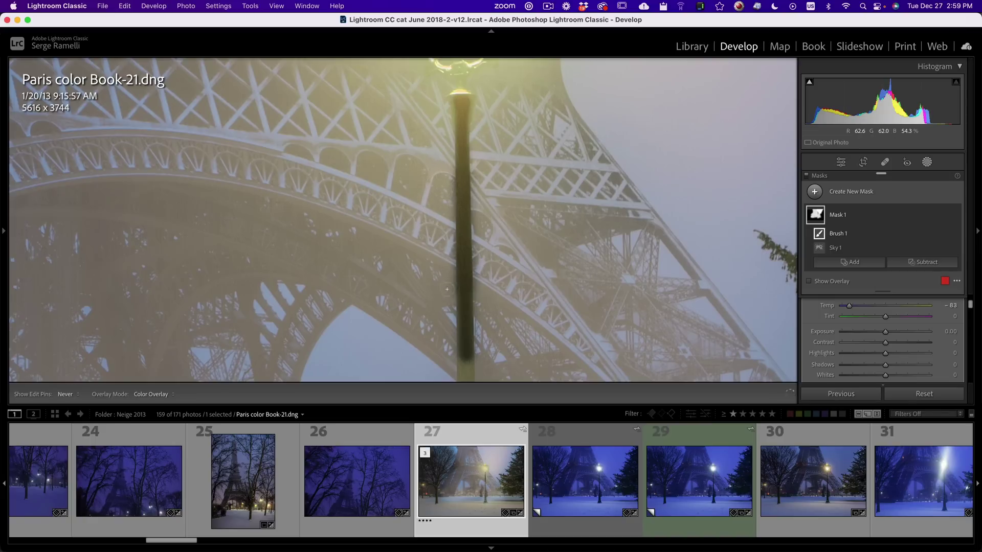
pyautogui.moveTo(445, 336); pyautogui.dragTo(553, 85)
pyautogui.press('alt')
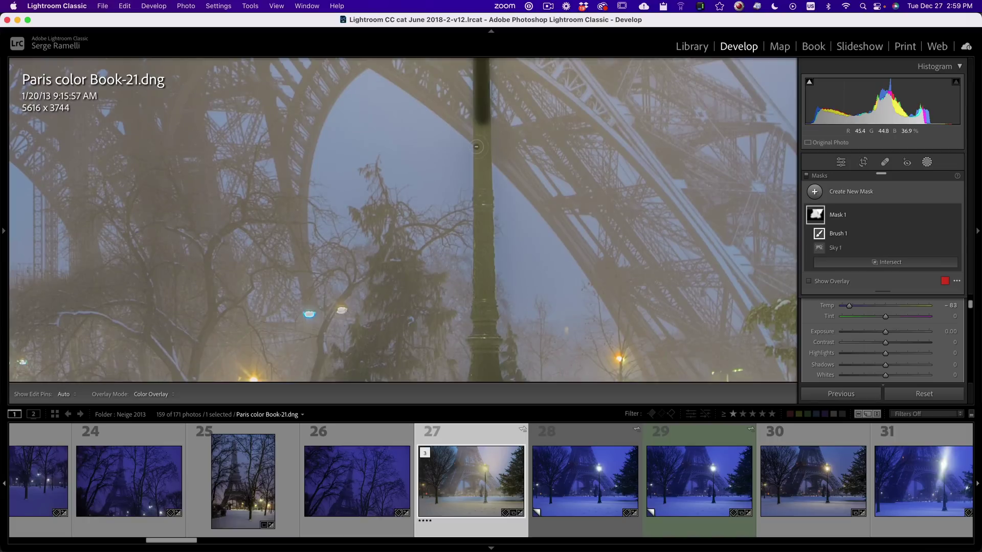
pyautogui.moveTo(481, 128)
pyautogui.mouseDown()
pyautogui.moveTo(482, 300)
pyautogui.moveTo(481, 124)
pyautogui.mouseUp()
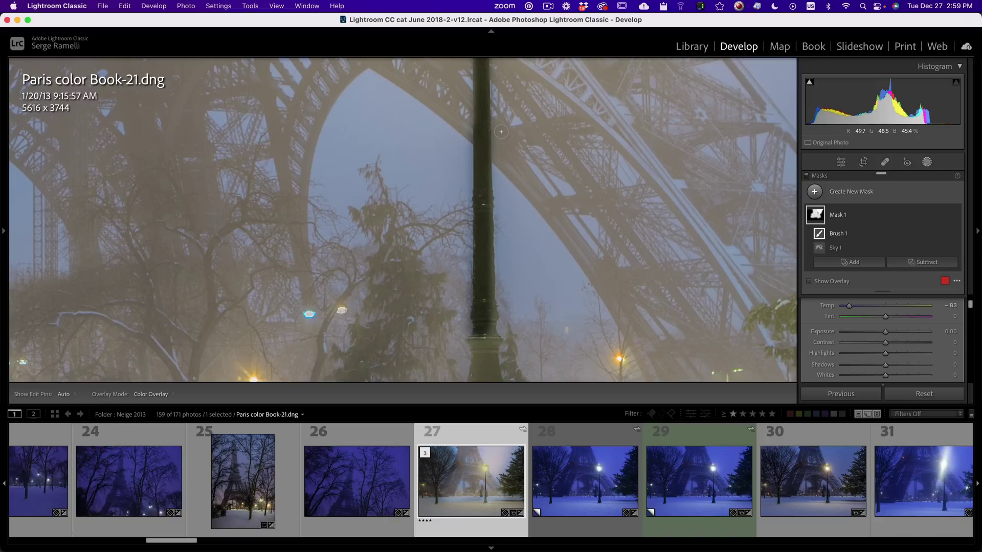
pyautogui.press('h')
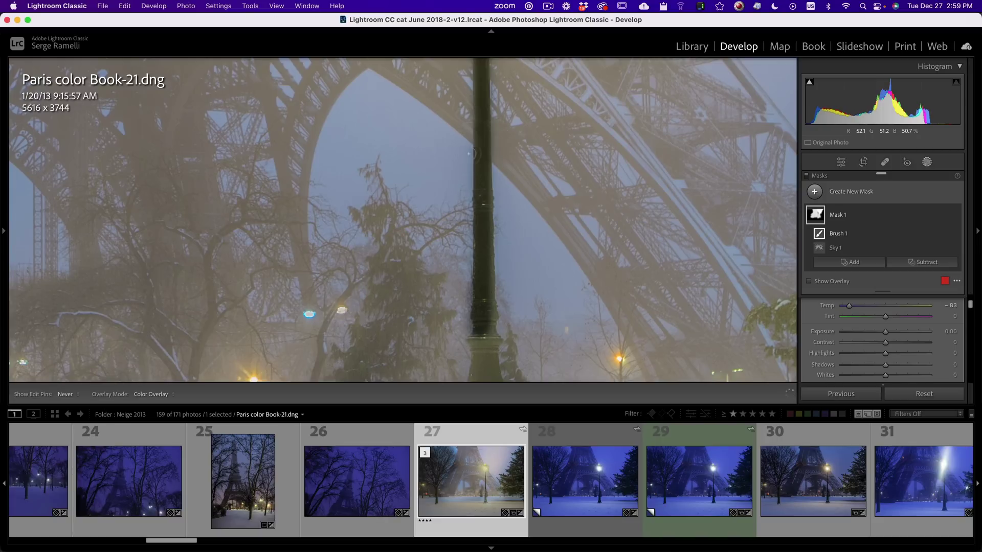
# - Erase the brushed haze from the lower section and base of the lamp post, and return to the full view
pyautogui.scroll(-5, 433, 245)
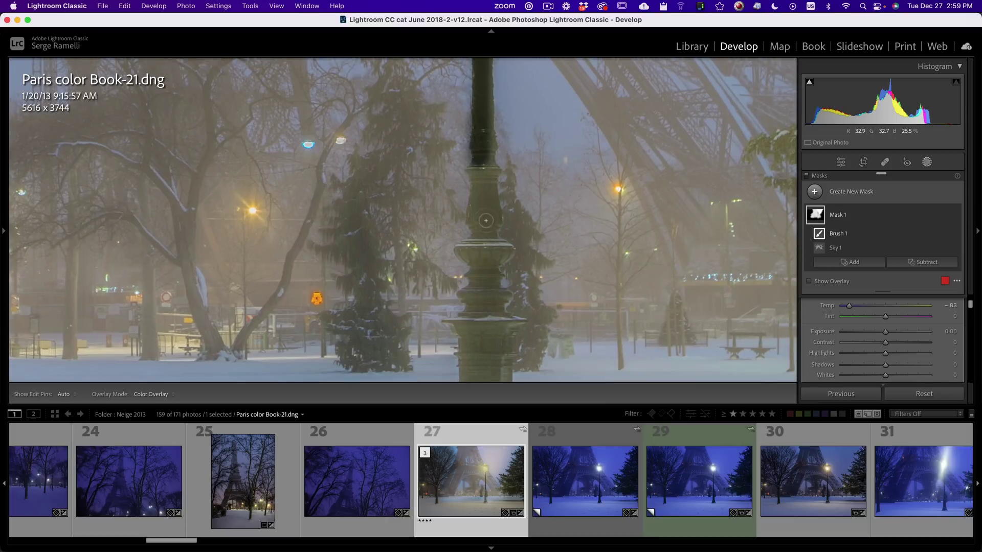
pyautogui.press('alt')
pyautogui.moveTo(484, 190)
pyautogui.mouseDown()
pyautogui.moveTo(481, 250)
pyautogui.moveTo(479, 158)
pyautogui.moveTo(491, 264)
pyautogui.moveTo(462, 250)
pyautogui.moveTo(502, 249)
pyautogui.moveTo(470, 277)
pyautogui.moveTo(492, 290)
pyautogui.moveTo(479, 305)
pyautogui.moveTo(466, 294)
pyautogui.moveTo(503, 294)
pyautogui.moveTo(466, 345)
pyautogui.moveTo(451, 324)
pyautogui.moveTo(513, 324)
pyautogui.moveTo(491, 371)
pyautogui.mouseUp()
pyautogui.scroll(-5, 481, 307)
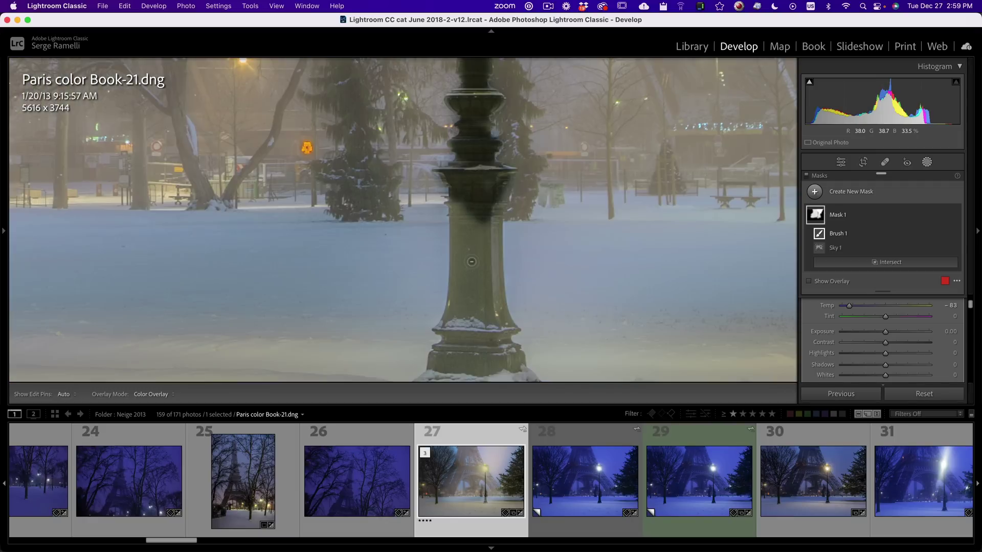
pyautogui.press('z')
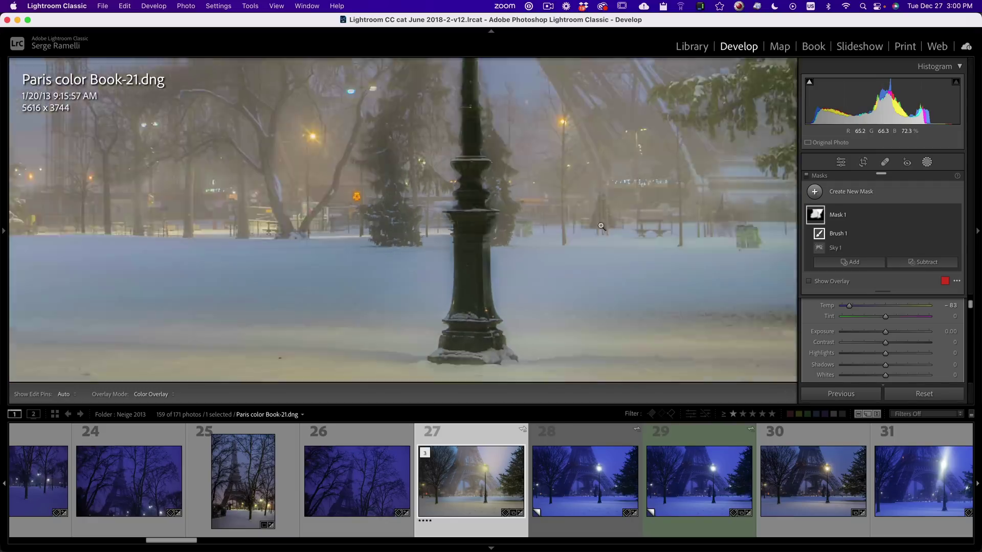
# - Set the haze mask's Dehaze to −25 and remove a spot in the foreground snow with content-aware healing
pyautogui.click(869, 214)
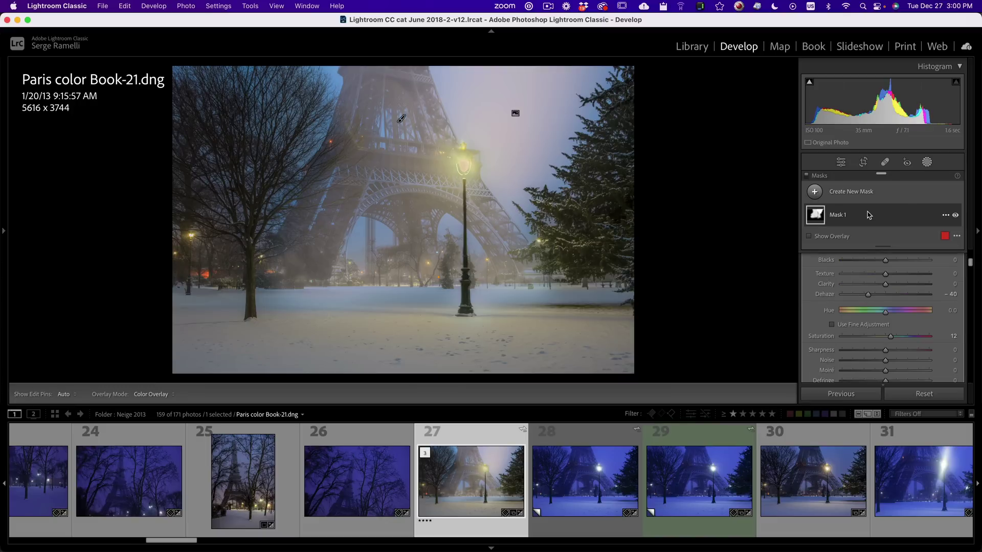
pyautogui.click(840, 219)
pyautogui.moveTo(868, 327); pyautogui.dragTo(876, 330)
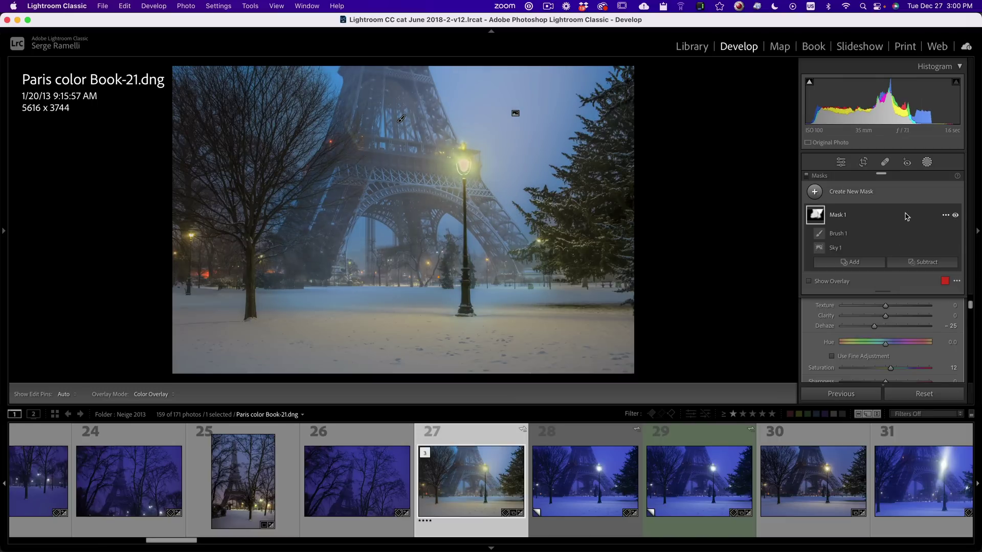
pyautogui.click(885, 163)
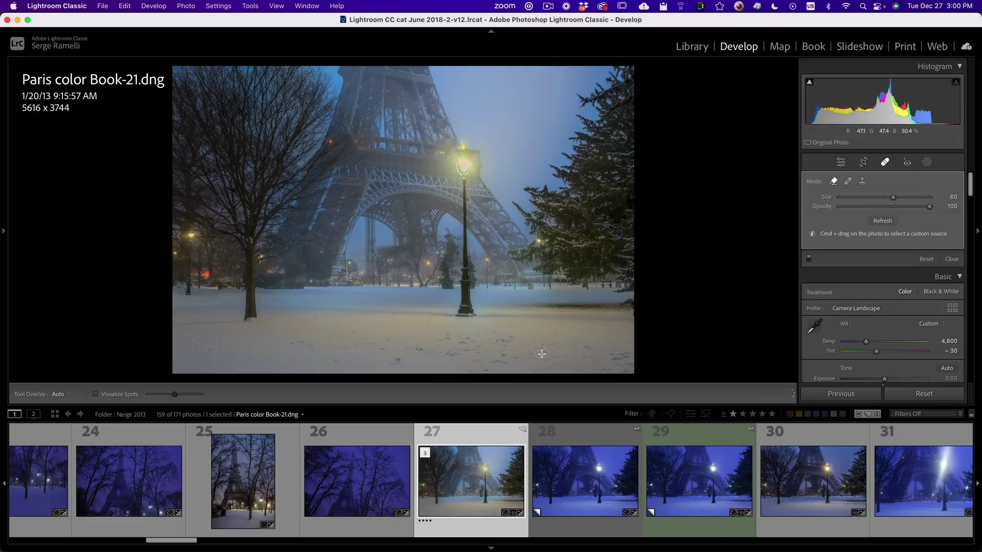
pyautogui.click(391, 362)
# - Set the haze mask's Temp to −30 and leave masking for the global adjustments
pyautogui.click(926, 162)
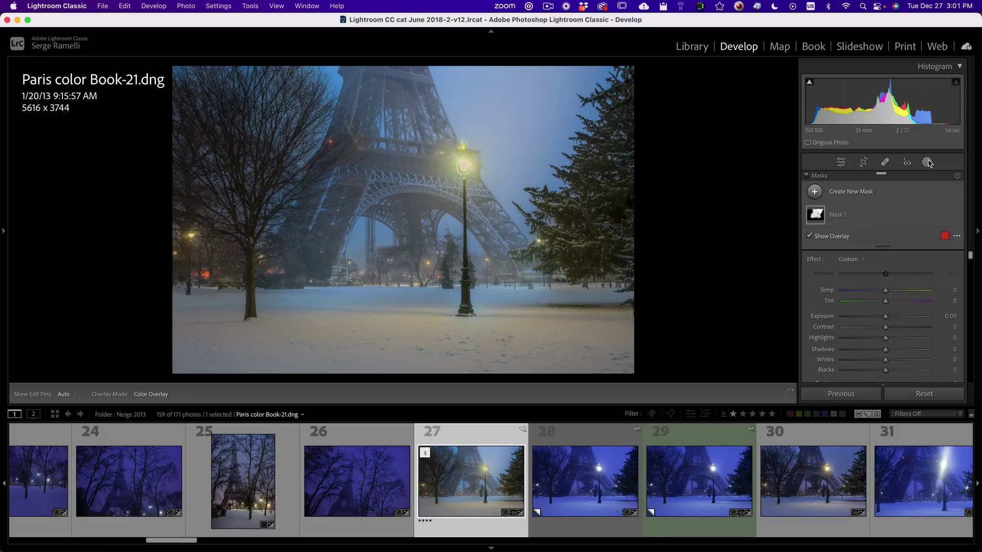
pyautogui.click(847, 219)
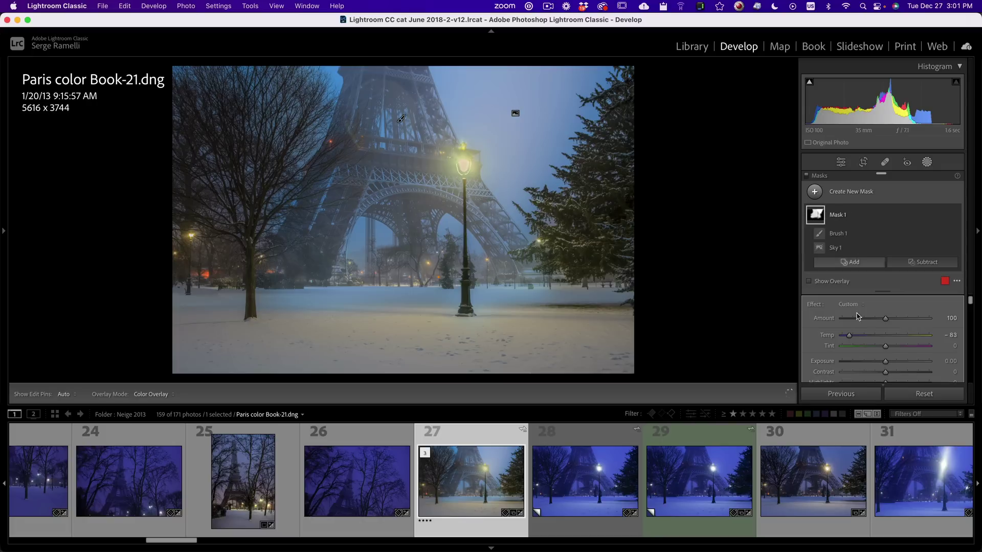
pyautogui.click(850, 336)
pyautogui.moveTo(853, 336); pyautogui.dragTo(875, 339)
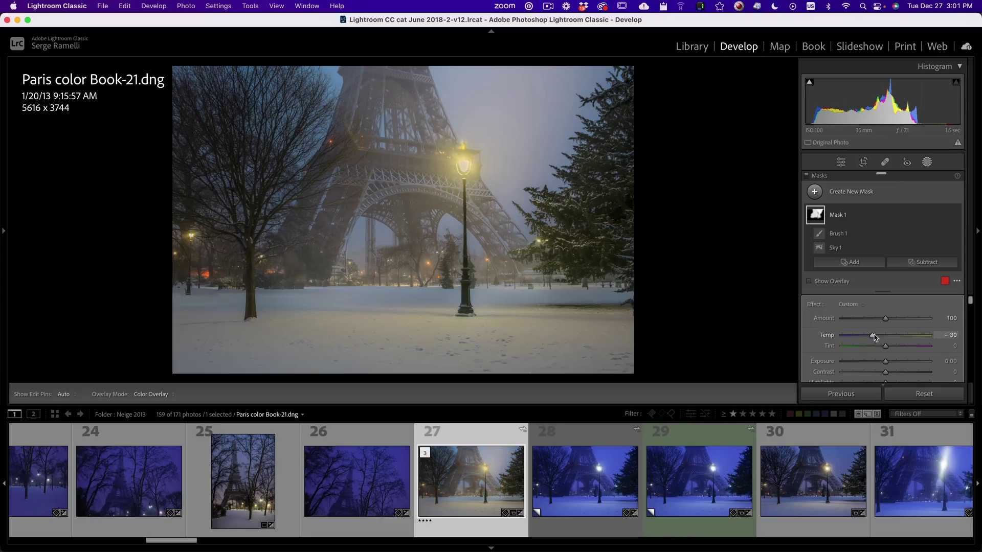
pyautogui.click(841, 163)
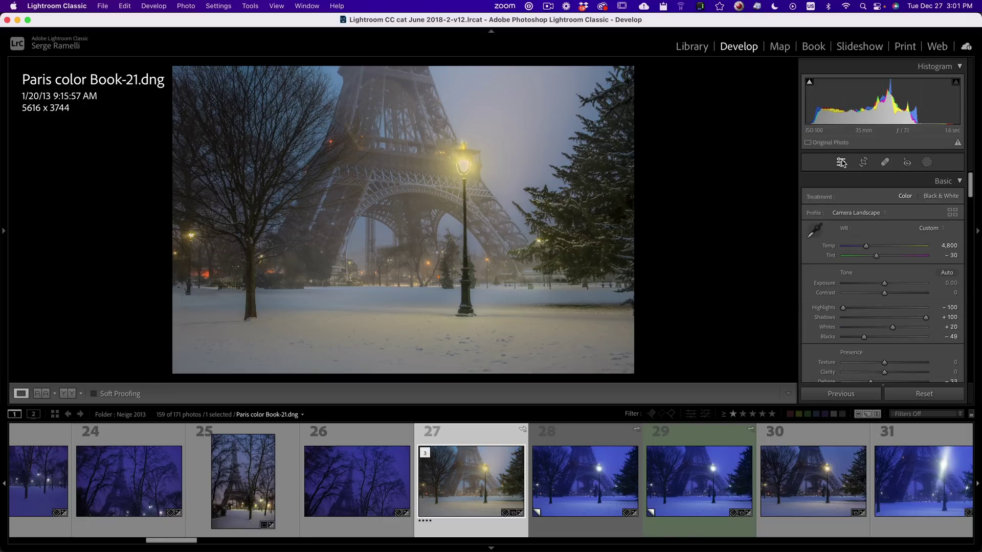
# - Set the photo's Blacks to −68 and open it for editing in Adobe Photoshop 2023
pyautogui.scroll(-3, 868, 321)
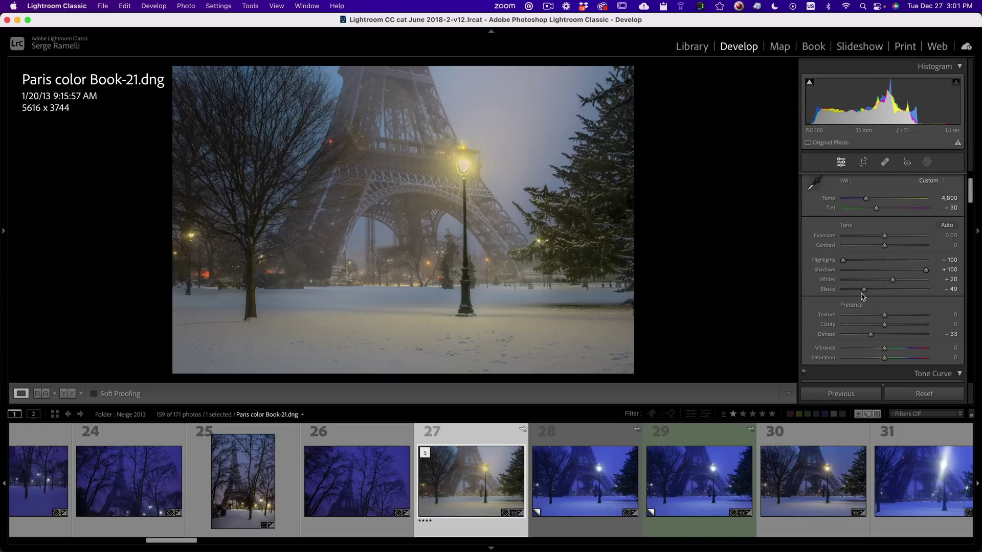
pyautogui.moveTo(861, 293); pyautogui.dragTo(856, 296)
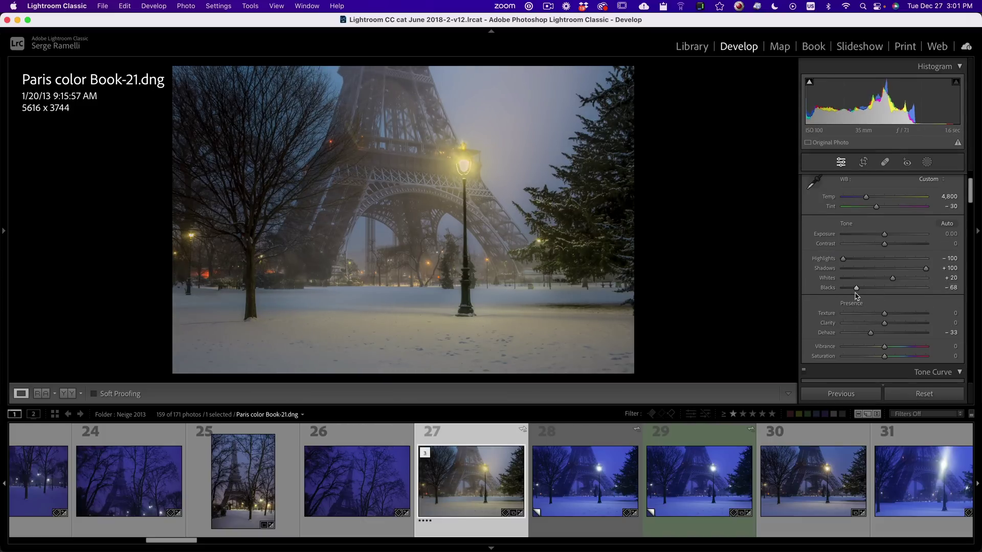
pyautogui.rightClick(454, 431)
pyautogui.moveTo(467, 276)
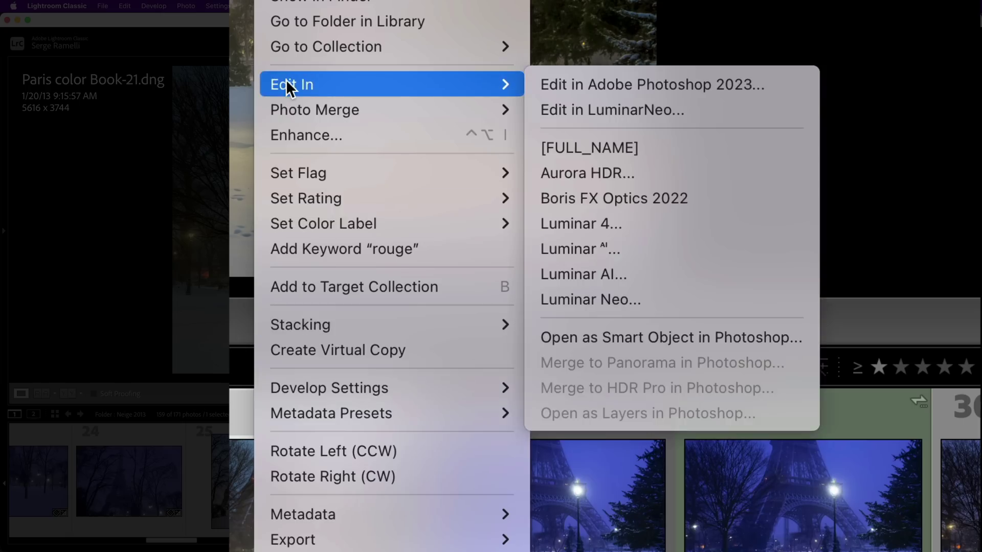
pyautogui.click(686, 82)
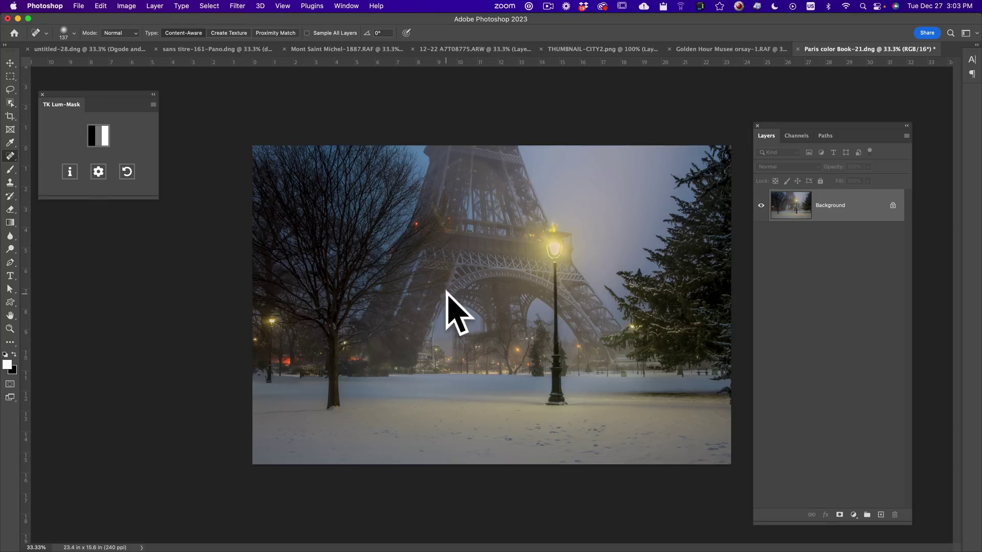
# - Switch to the Photography workspace and show the floating Layers panel together with Adjustments
pyautogui.click(354, 5)
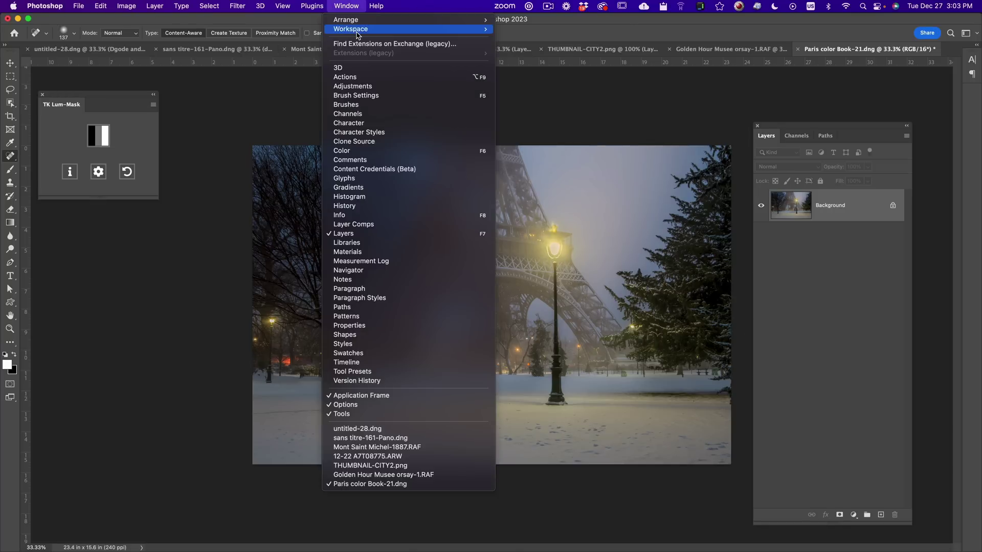
pyautogui.moveTo(357, 31)
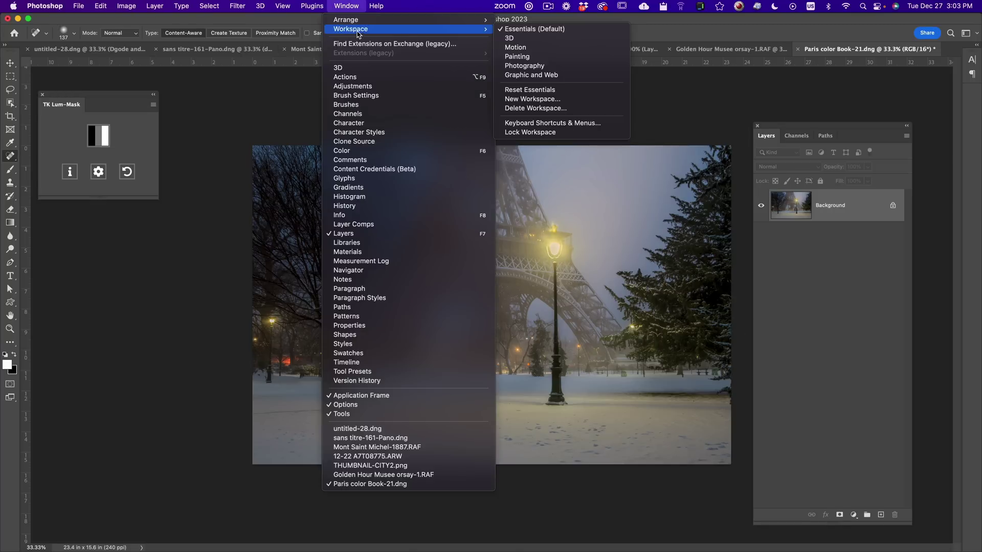
pyautogui.click(566, 65)
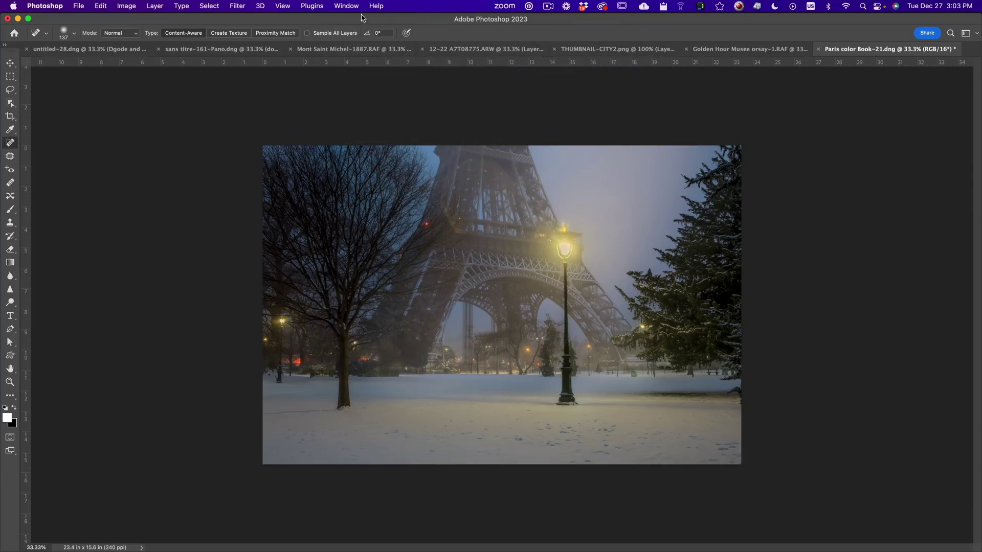
pyautogui.click(346, 6)
pyautogui.click(473, 234)
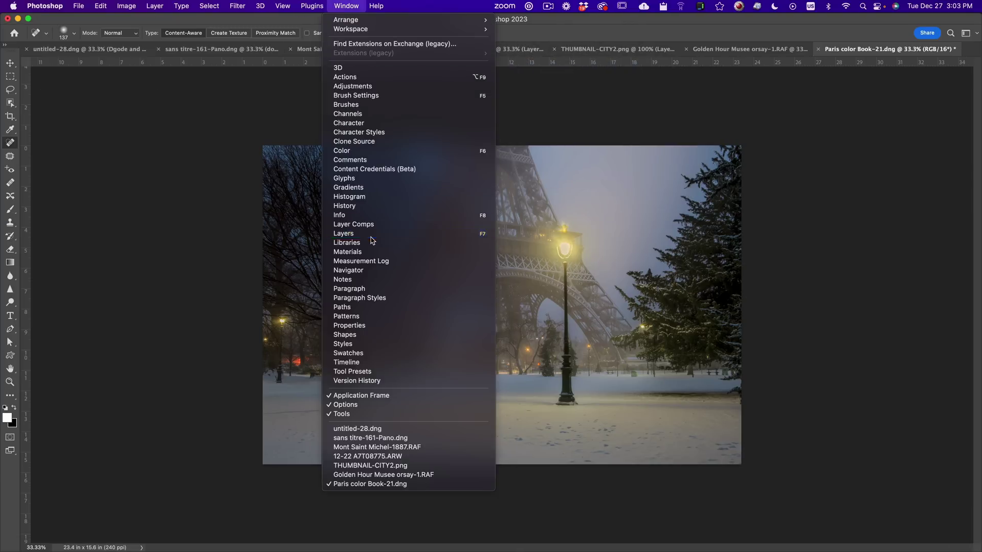
pyautogui.moveTo(873, 117); pyautogui.dragTo(835, 109)
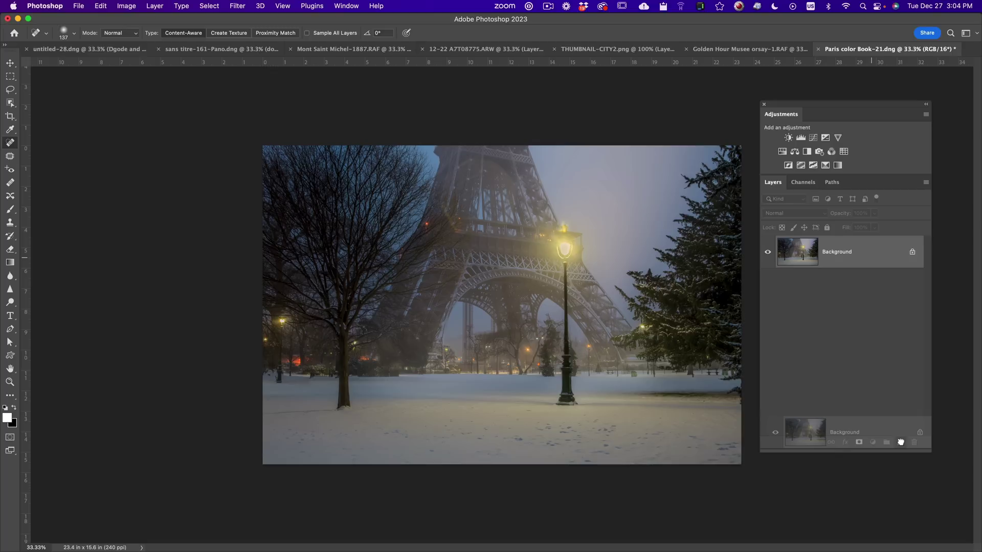
# - Duplicate the Background layer and lasso the whole foreground snow area with a 20 px feather
pyautogui.moveTo(900, 442); pyautogui.dragTo(901, 444)
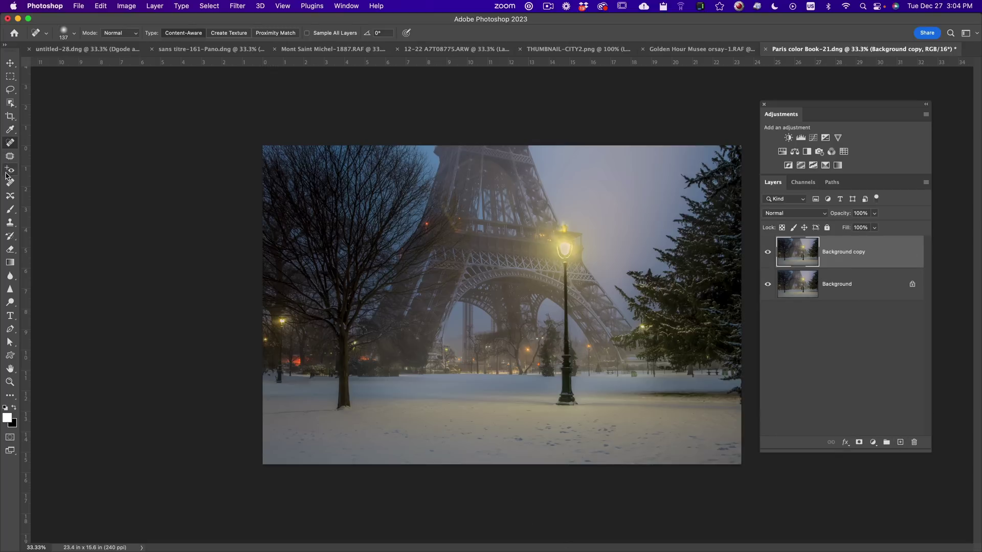
pyautogui.press('l')
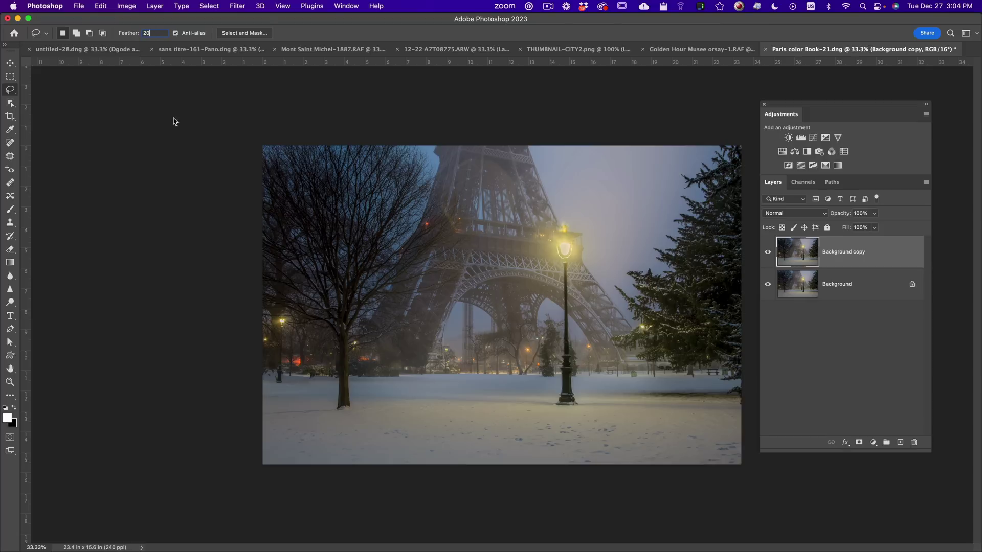
pyautogui.press('Return')
pyautogui.moveTo(448, 390); pyautogui.dragTo(360, 416)
pyautogui.moveTo(236, 442)
pyautogui.mouseDown()
pyautogui.moveTo(296, 492)
pyautogui.moveTo(738, 473)
pyautogui.moveTo(748, 453)
pyautogui.moveTo(743, 433)
pyautogui.moveTo(558, 412)
pyautogui.mouseUp()
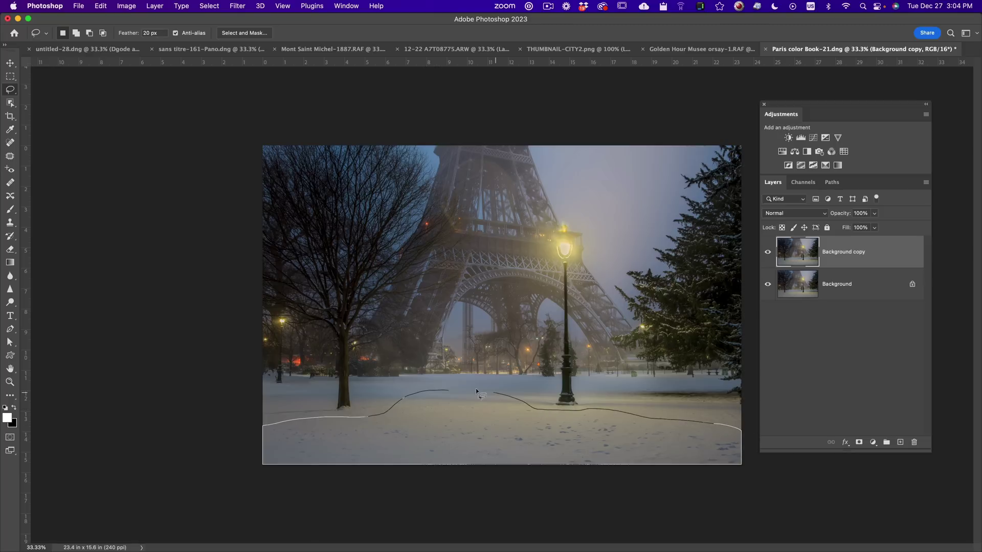
pyautogui.moveTo(432, 391); pyautogui.dragTo(439, 389)
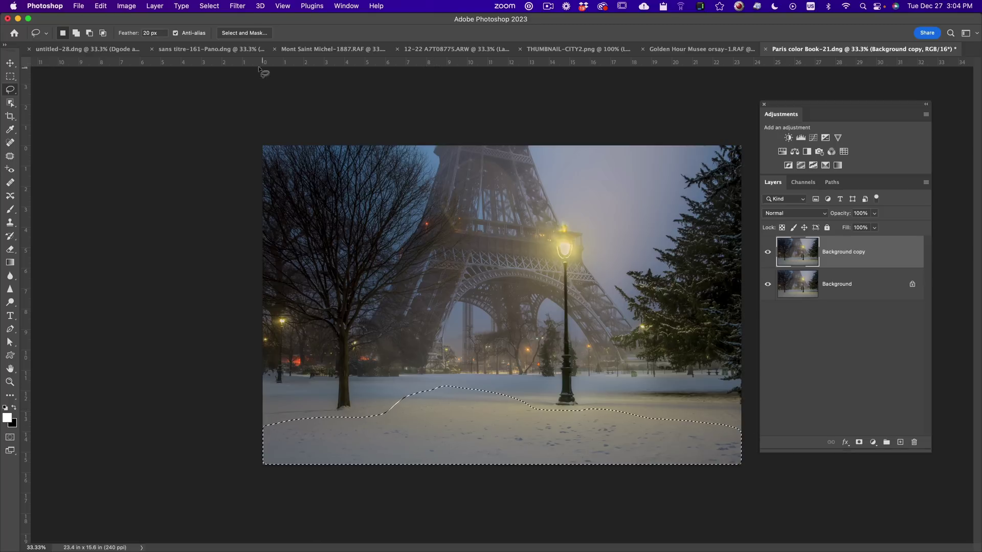
# - Try the Dust & Scratches filter with a 57-pixel radius on the selected snow, and undo it
pyautogui.click(238, 6)
pyautogui.moveTo(286, 166)
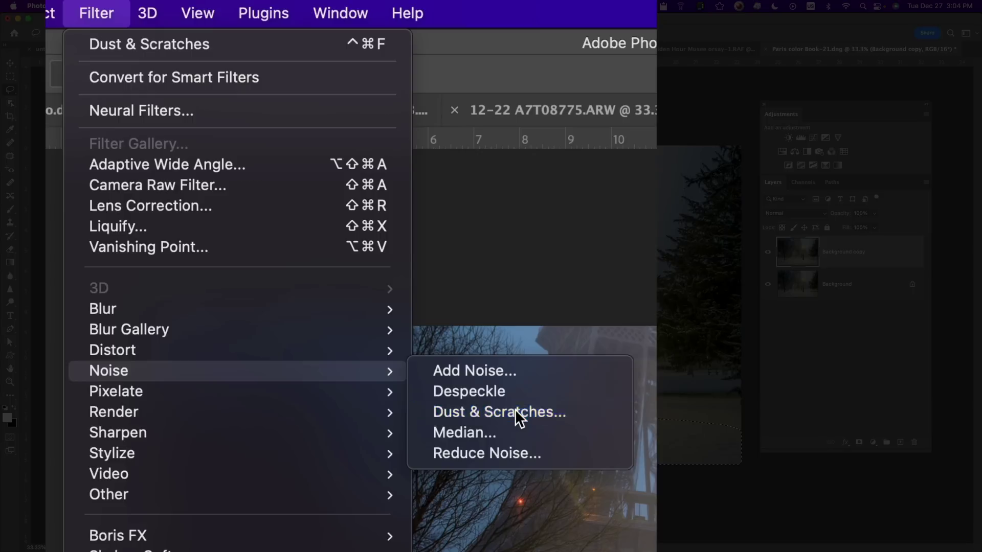
pyautogui.click(425, 184)
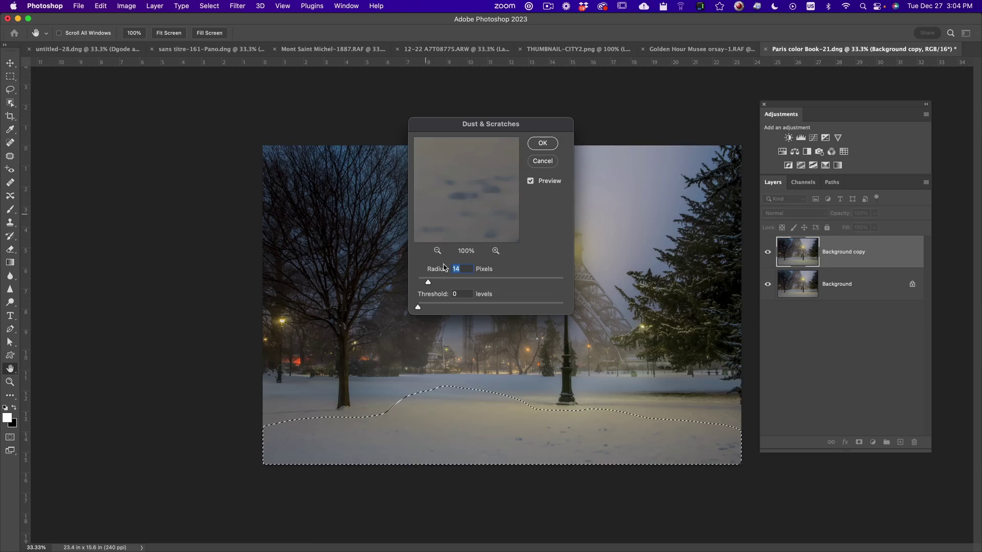
pyautogui.moveTo(433, 282); pyautogui.dragTo(462, 281)
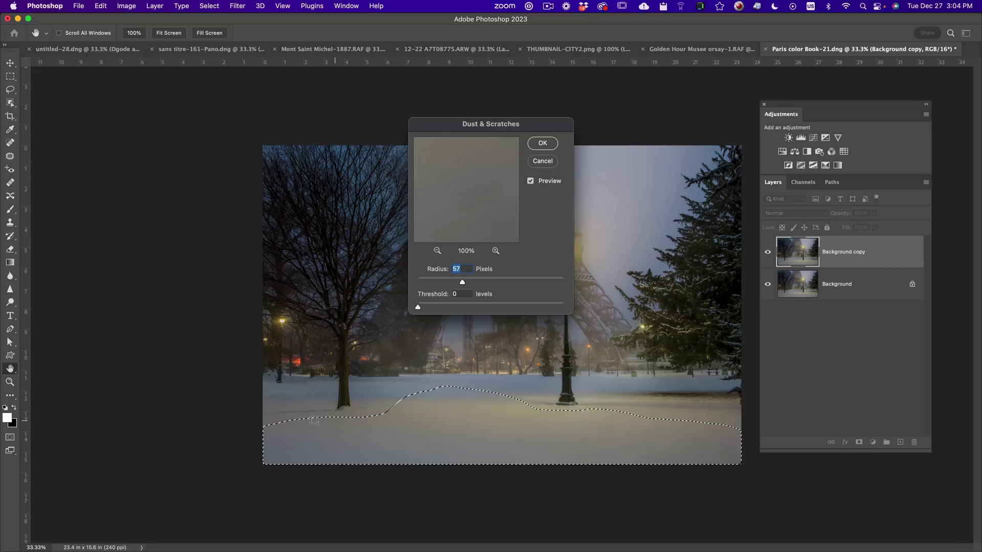
pyautogui.click(554, 146)
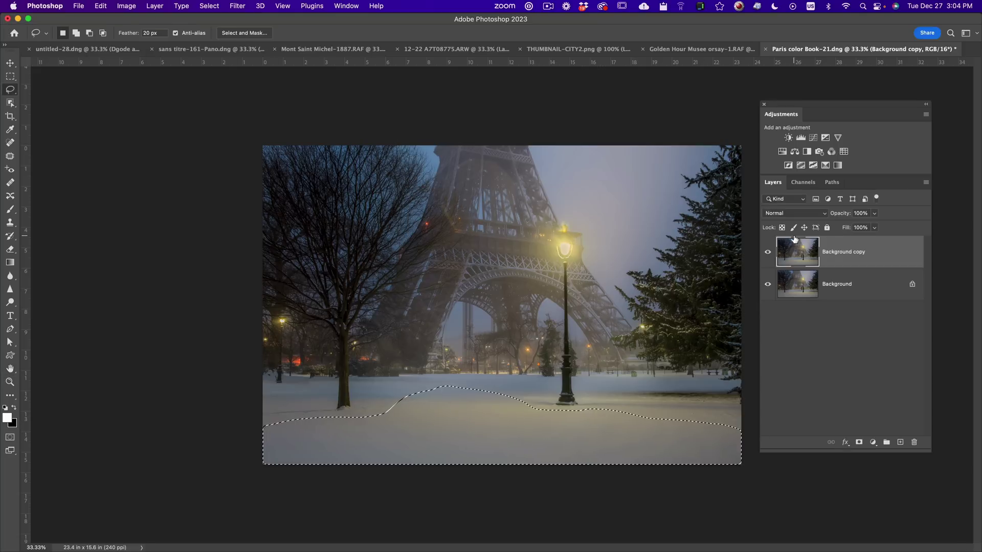
pyautogui.hotkey('ctrl', 'd')
pyautogui.hotkey('ctrl', 'shift', 'd')
# - Apply Dust & Scratches to the selected snow with a radius of 16 pixels and threshold 0, and deselect
pyautogui.click(207, 6)
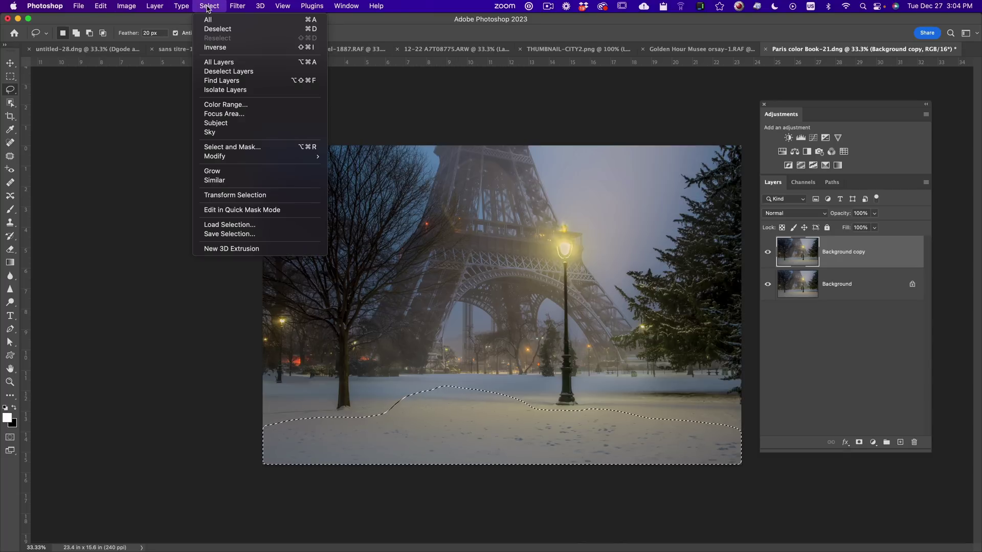
pyautogui.moveTo(237, 6)
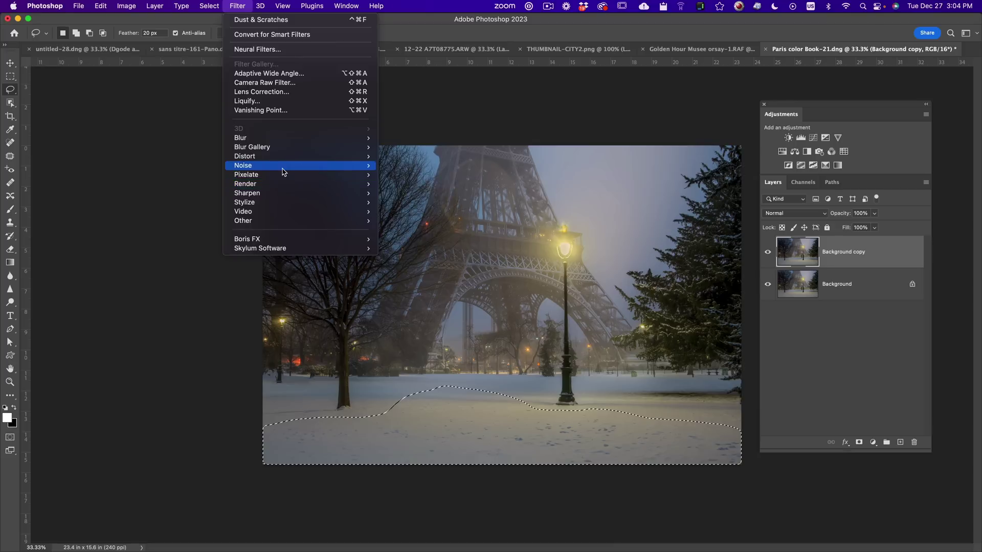
pyautogui.moveTo(283, 171)
pyautogui.click(439, 187)
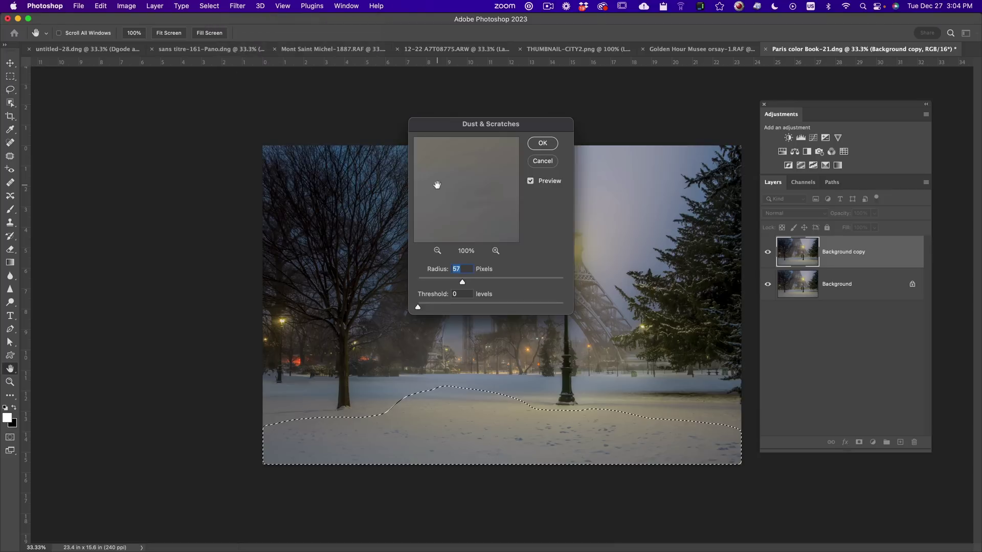
pyautogui.click(434, 280)
pyautogui.moveTo(434, 280); pyautogui.dragTo(426, 283)
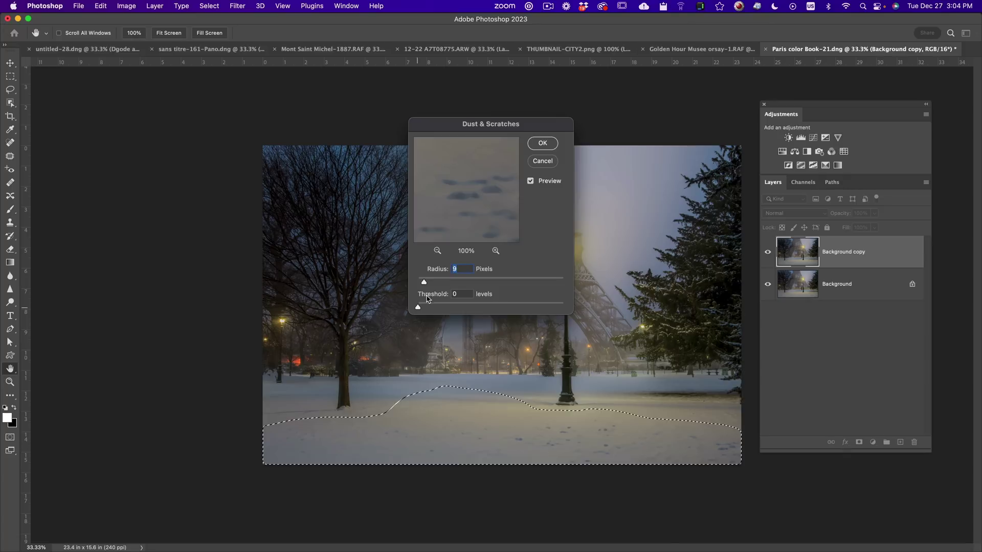
pyautogui.moveTo(427, 281); pyautogui.dragTo(430, 281)
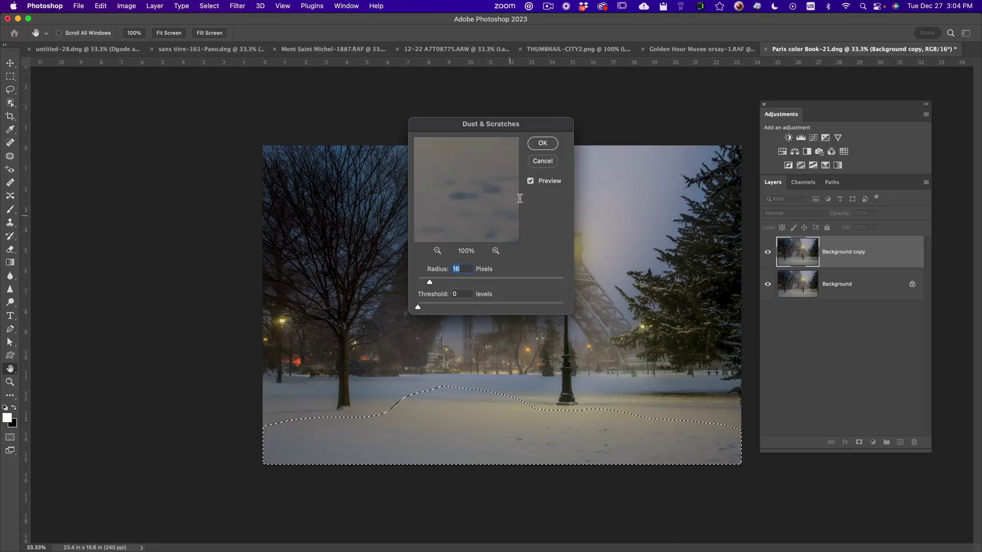
pyautogui.click(543, 144)
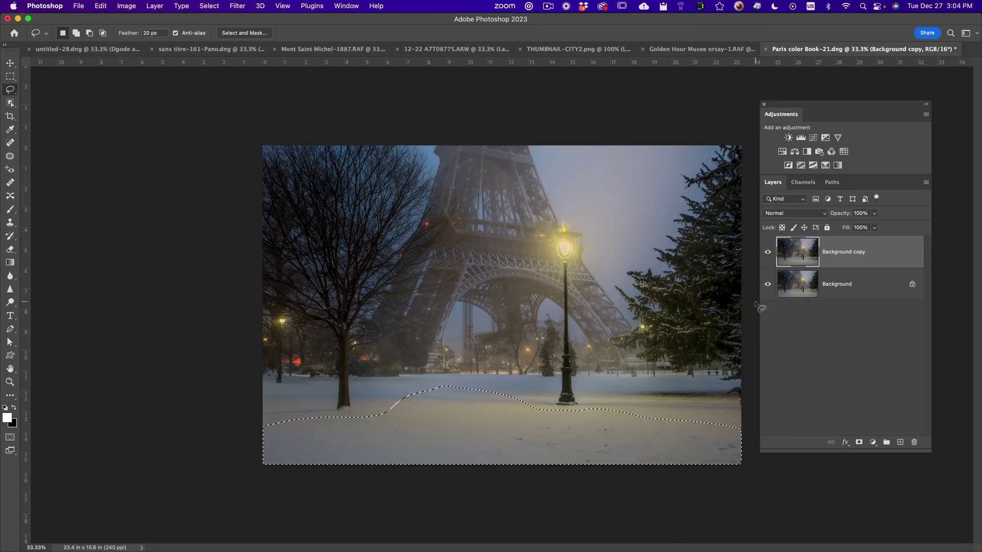
pyautogui.click(696, 333)
# - Remove the remaining dark spots in the foreground snow with content-aware spot healing, and compare with the original layer
pyautogui.click(9, 141)
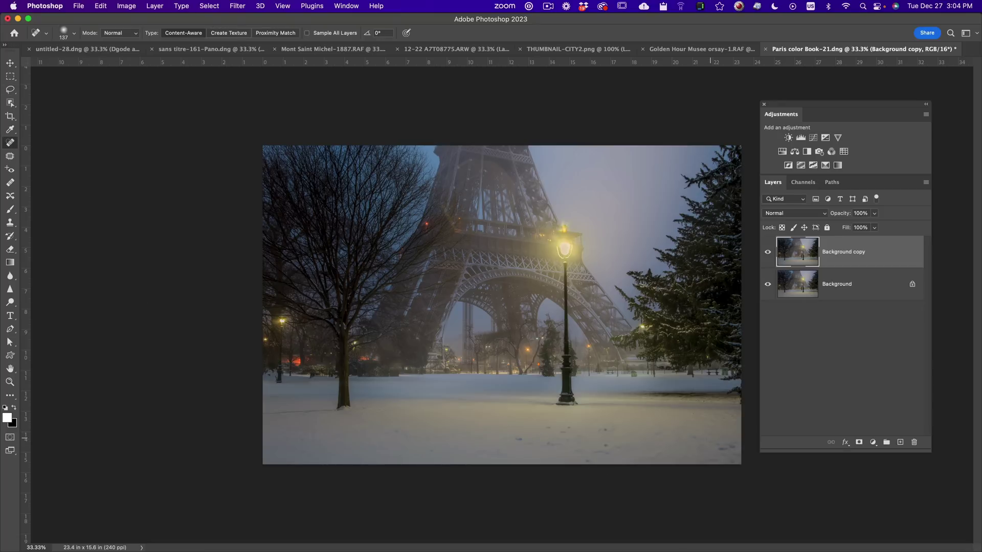
pyautogui.moveTo(719, 449); pyautogui.dragTo(733, 443)
pyautogui.click(520, 437)
pyautogui.click(552, 443)
pyautogui.click(546, 429)
pyautogui.click(395, 434)
pyautogui.click(767, 256)
# - Save and close the retouched document, return to Lightroom Classic and rate Paris color Book-21-Edit.psd 4 stars
pyautogui.press('super+w')
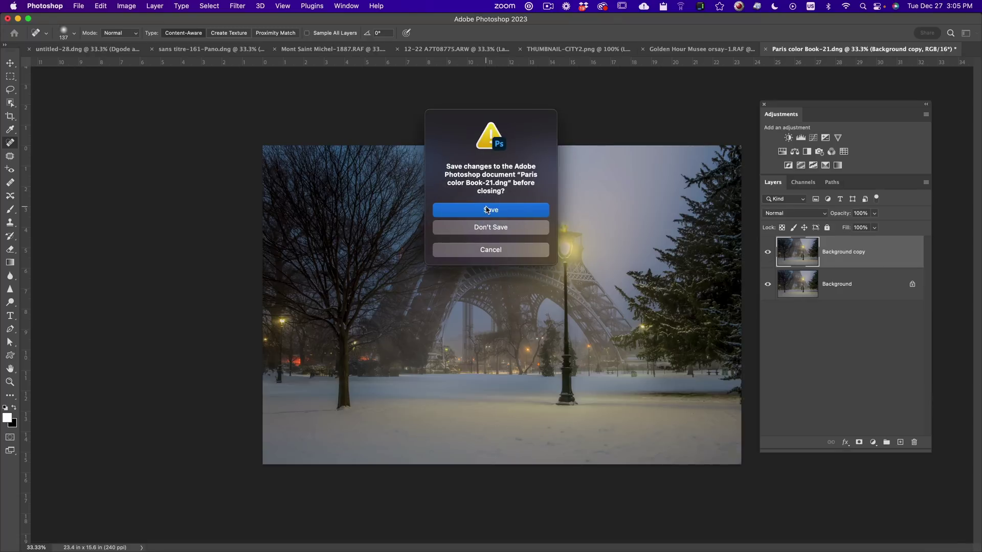
pyautogui.click(487, 210)
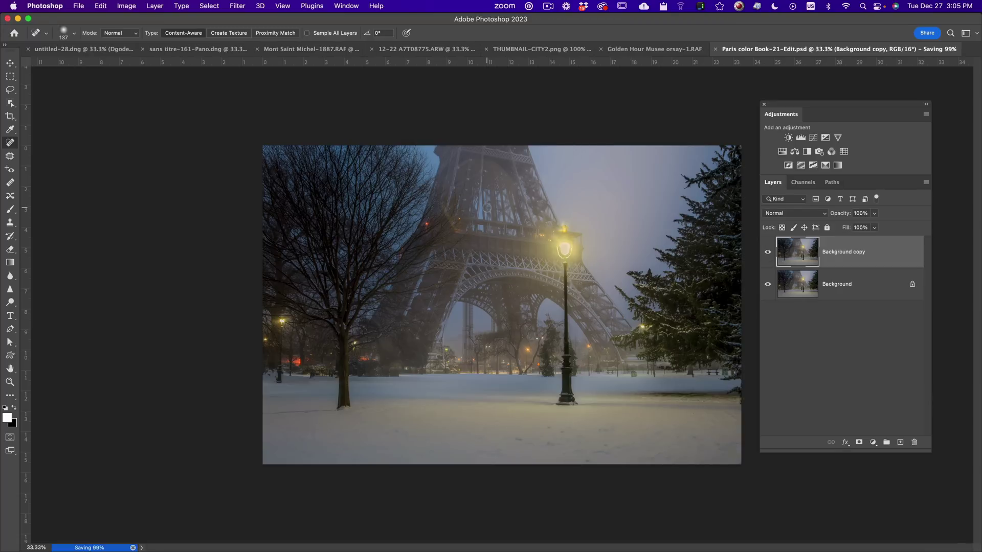
pyautogui.press('super+Tab')
pyautogui.press('4')
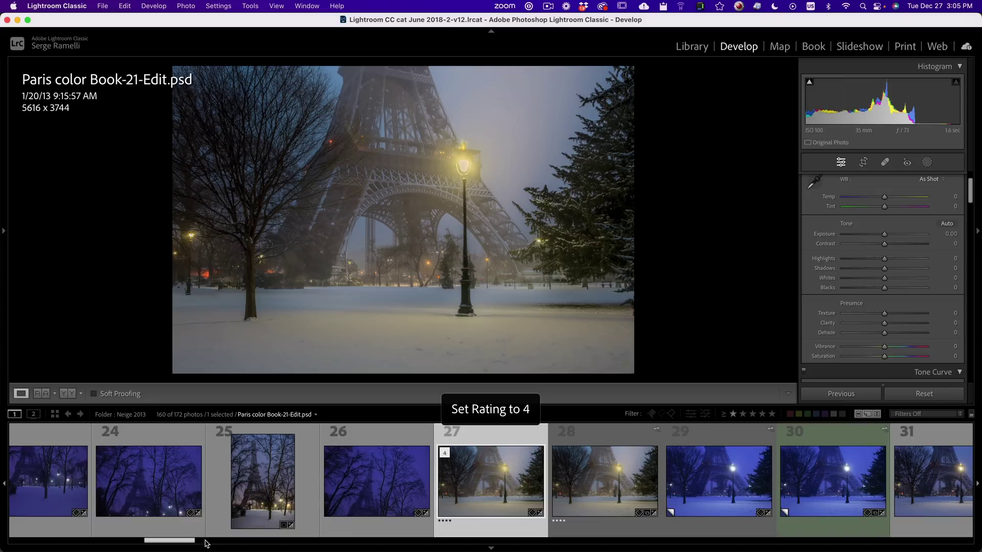
# - Open Paris color Book-55.dng Copy 4 and set Highlights to −100, Shadows to +100, Whites to +17 and Blacks to −68
pyautogui.moveTo(193, 540); pyautogui.dragTo(585, 545)
pyautogui.click(360, 496)
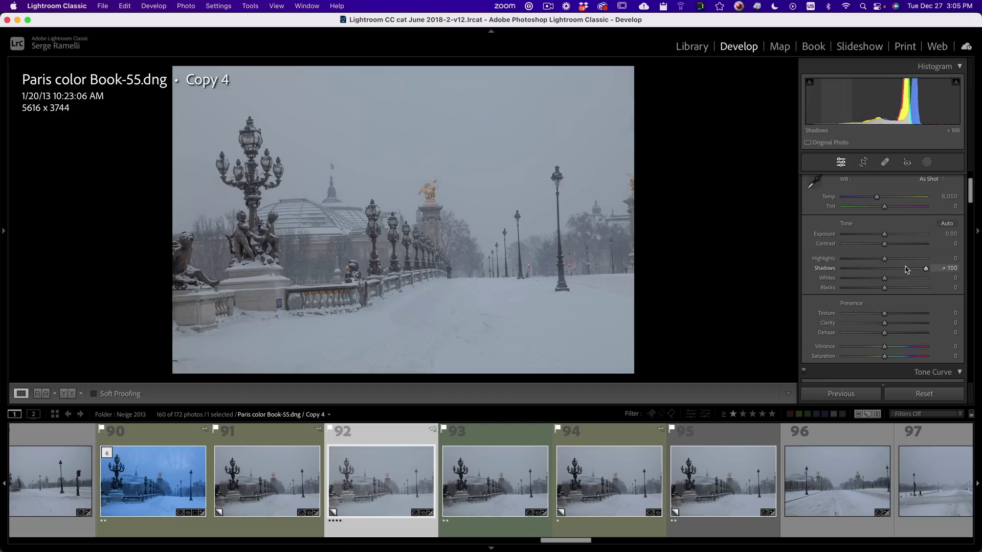
pyautogui.moveTo(884, 258); pyautogui.dragTo(774, 259)
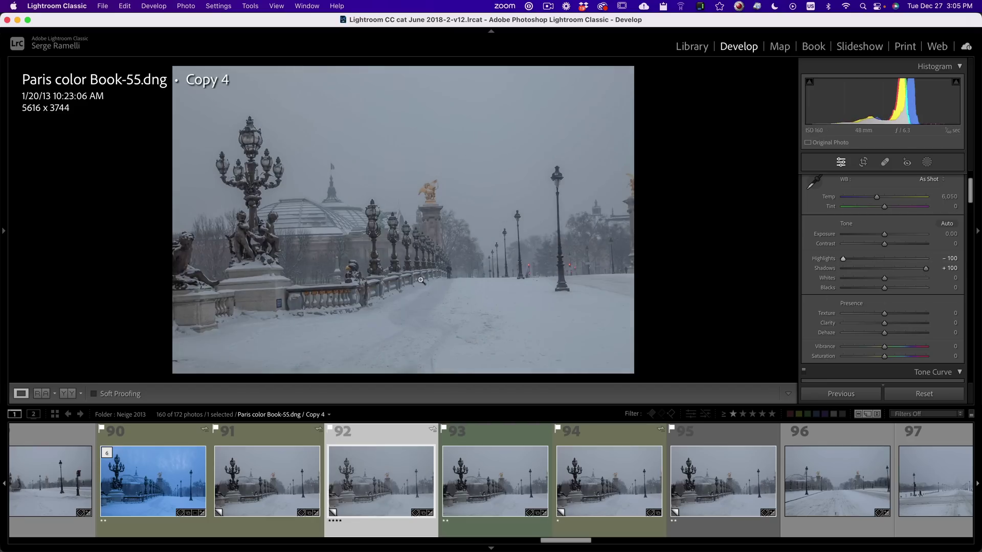
pyautogui.moveTo(884, 287)
pyautogui.mouseDown()
pyautogui.moveTo(847, 288)
pyautogui.moveTo(891, 278)
pyautogui.mouseUp()
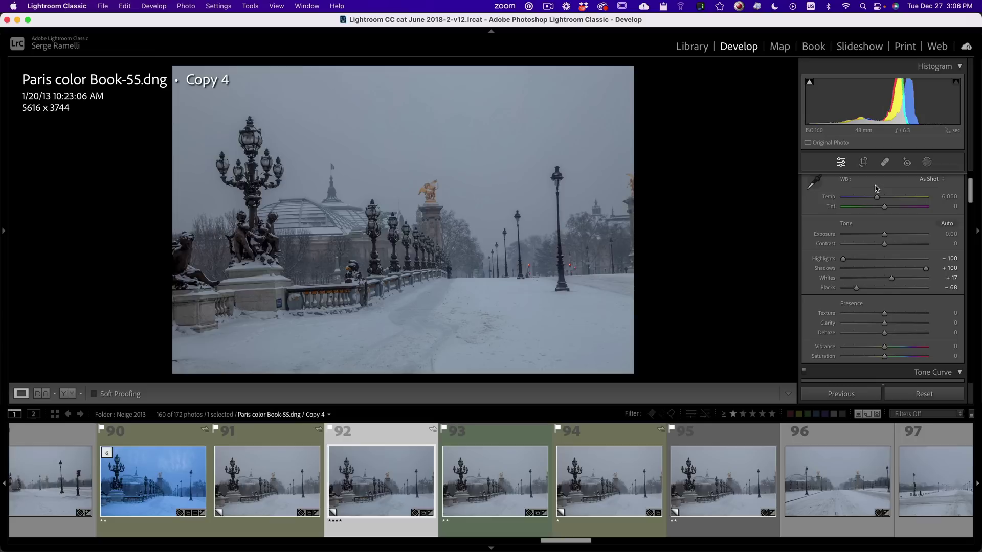
# - Sample the white balance from the foreground snow, and adjust Temp to 5,545 and Exposure to −0.70
pyautogui.click(814, 182)
pyautogui.click(558, 321)
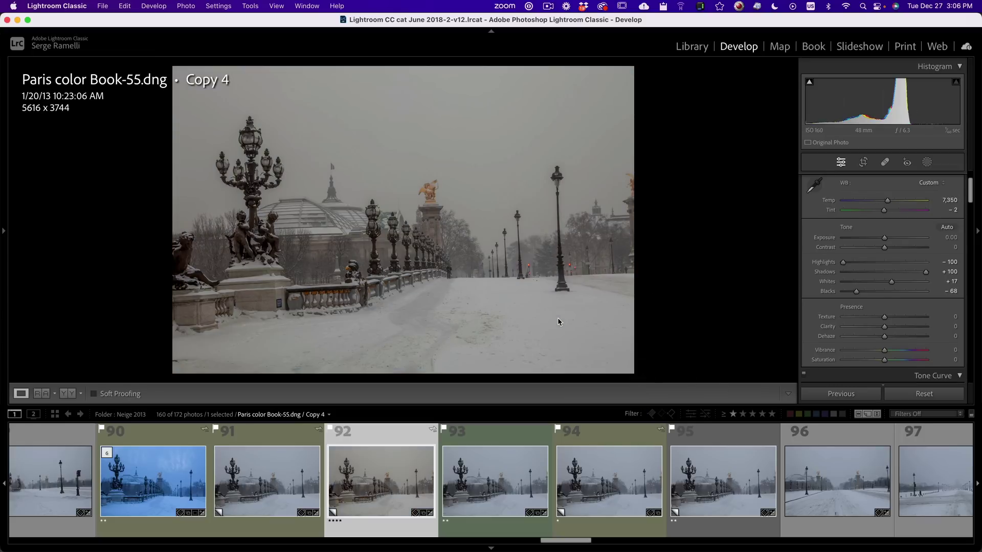
pyautogui.moveTo(886, 200); pyautogui.dragTo(875, 200)
pyautogui.moveTo(888, 239); pyautogui.dragTo(882, 240)
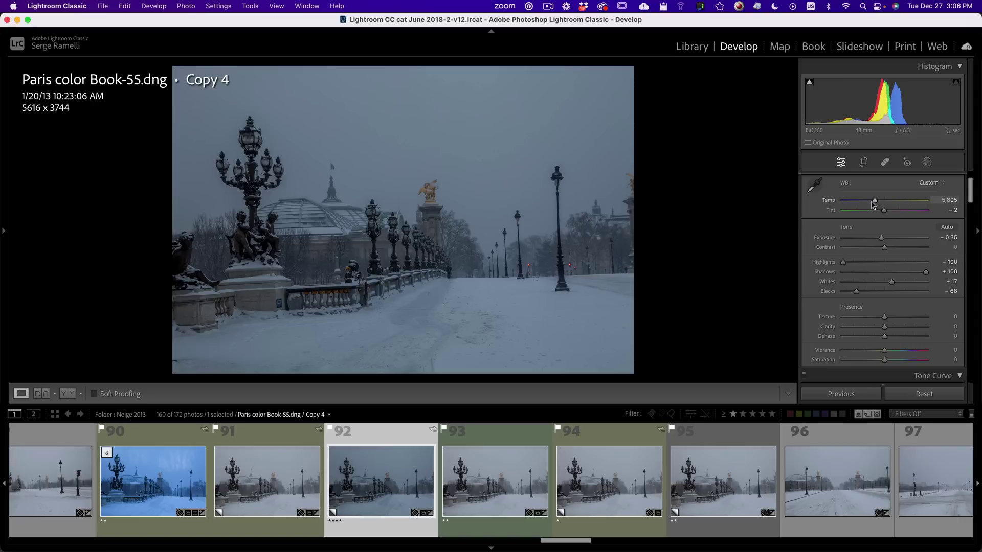
pyautogui.scroll(1, 871, 202)
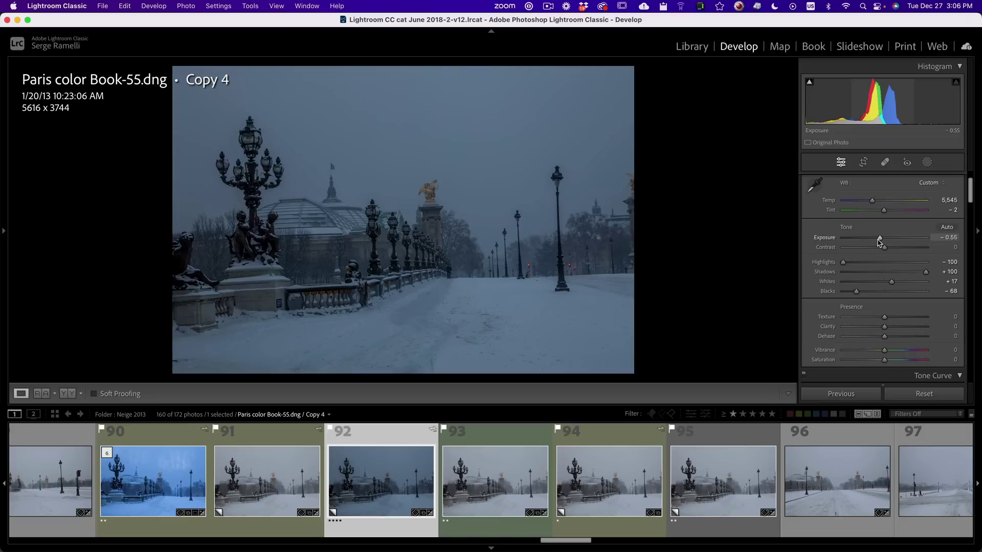
pyautogui.scroll(-3, 879, 243)
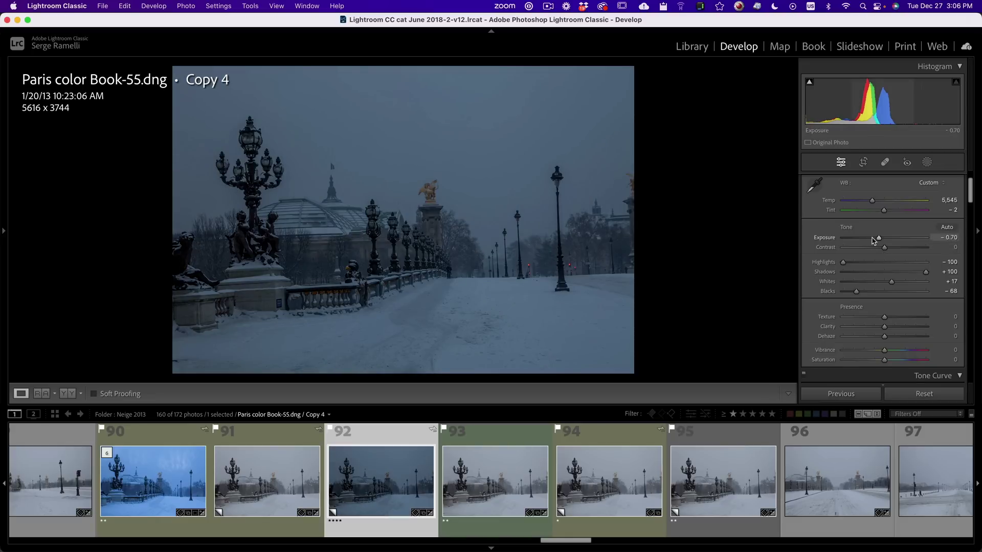
# - Straighten the photo's perspective with the Auto Upright correction in Transform
pyautogui.scroll(-10, 877, 245)
pyautogui.scroll(-15, 877, 284)
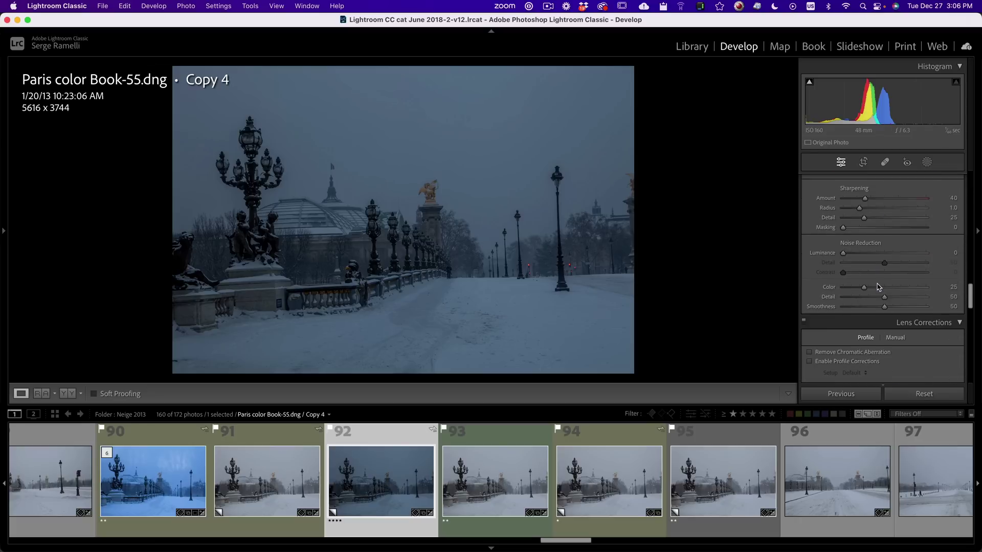
pyautogui.click(883, 219)
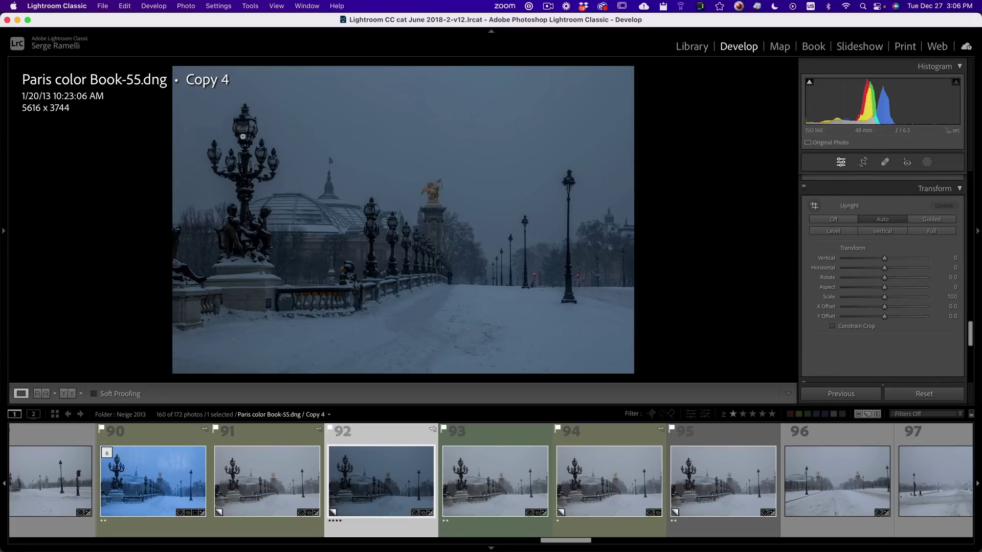
# - Add a radial gradient mask over the top globe of the large foreground lamppost, shaped and centered to fit the glass
pyautogui.click(241, 136)
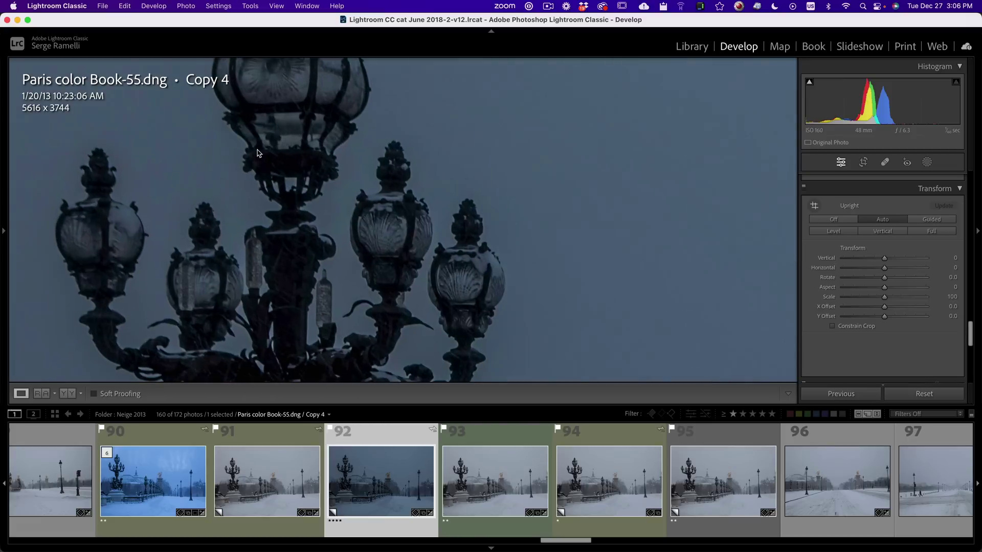
pyautogui.click(303, 186)
pyautogui.click(250, 172)
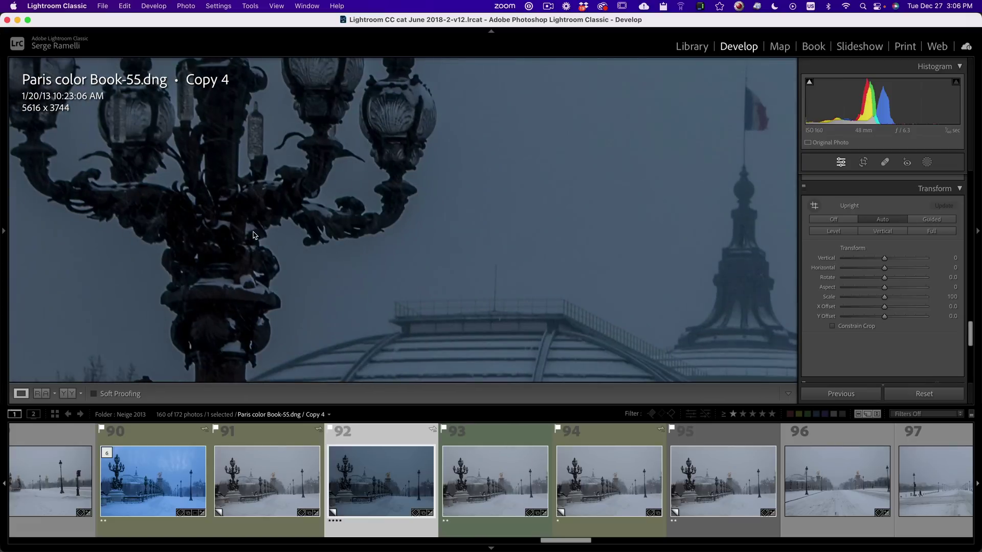
pyautogui.moveTo(253, 235); pyautogui.dragTo(357, 318)
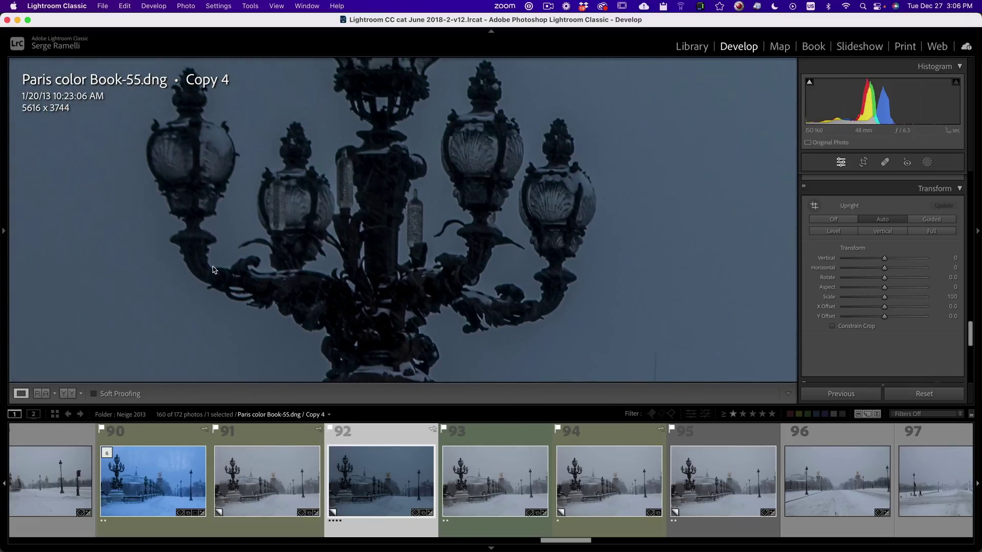
pyautogui.moveTo(365, 250); pyautogui.dragTo(379, 266)
pyautogui.moveTo(388, 184); pyautogui.dragTo(424, 255)
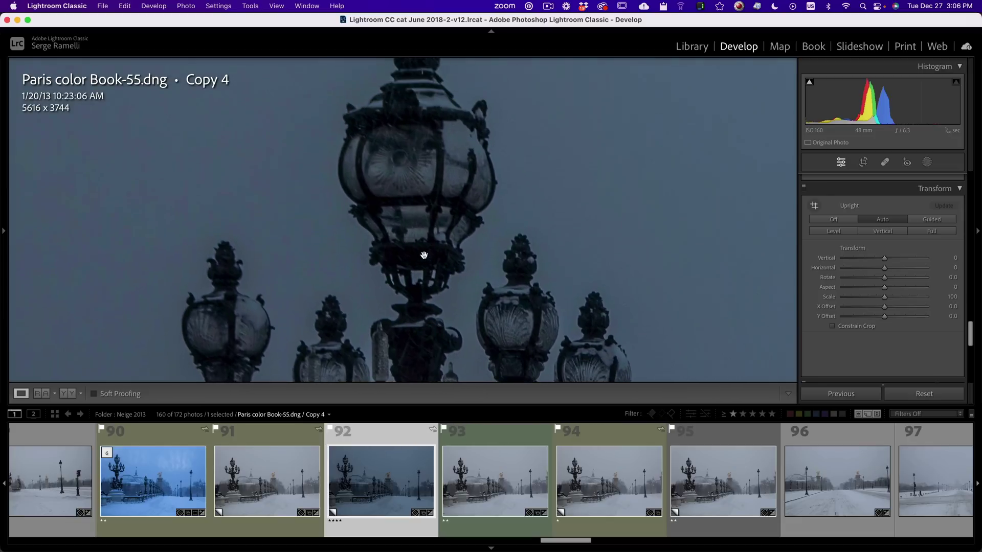
pyautogui.click(927, 163)
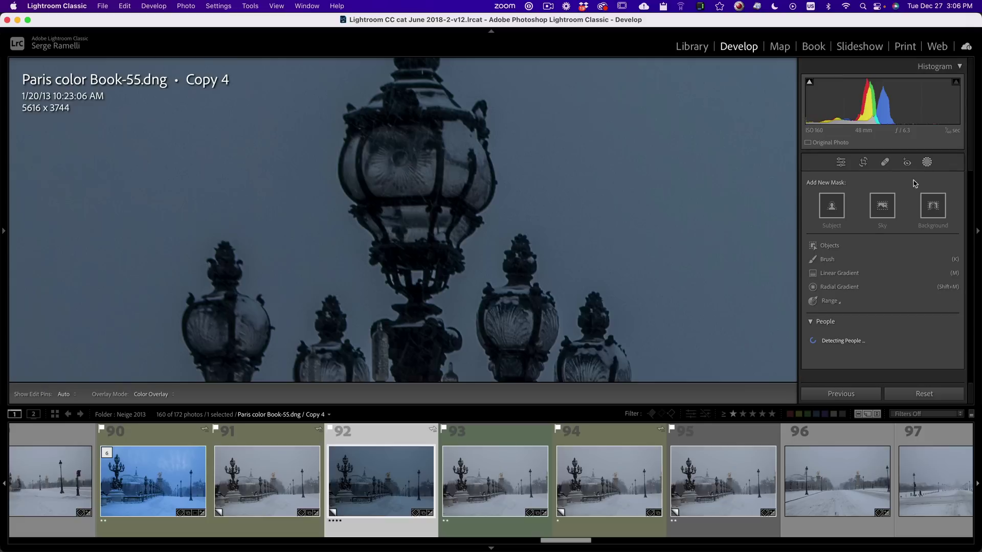
pyautogui.click(851, 288)
pyautogui.moveTo(401, 163); pyautogui.dragTo(480, 217)
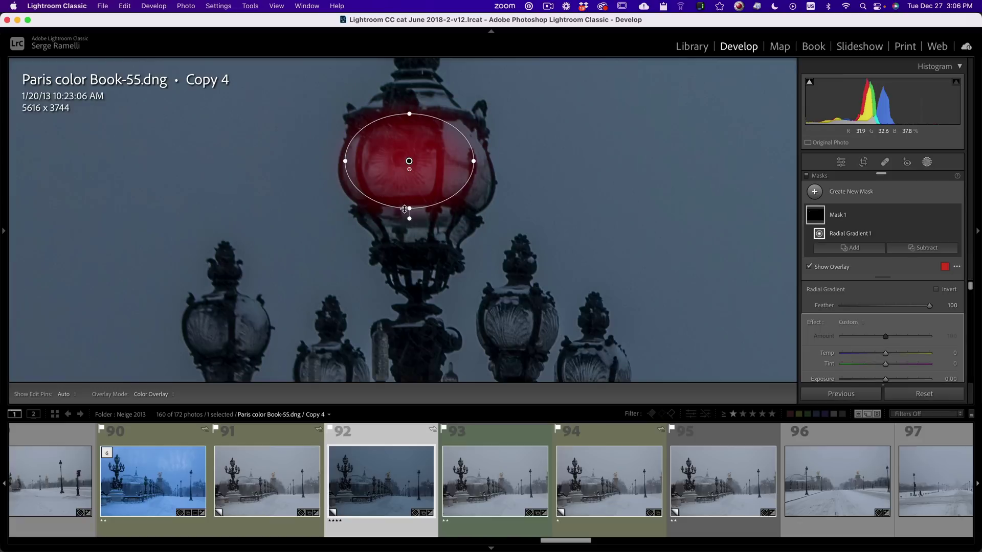
pyautogui.moveTo(408, 209); pyautogui.dragTo(409, 235)
pyautogui.moveTo(471, 162)
pyautogui.mouseDown()
pyautogui.moveTo(558, 165)
pyautogui.moveTo(460, 167)
pyautogui.moveTo(477, 166)
pyautogui.mouseUp()
pyautogui.moveTo(409, 163); pyautogui.dragTo(416, 170)
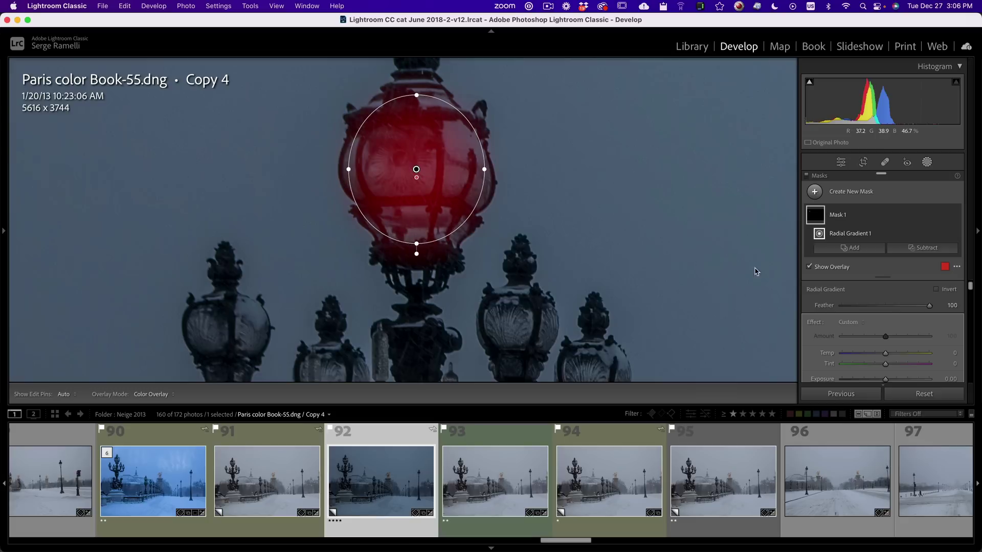
# - Set the lamp mask's Temp to 100 and Exposure to 4.00
pyautogui.moveTo(884, 353); pyautogui.dragTo(928, 352)
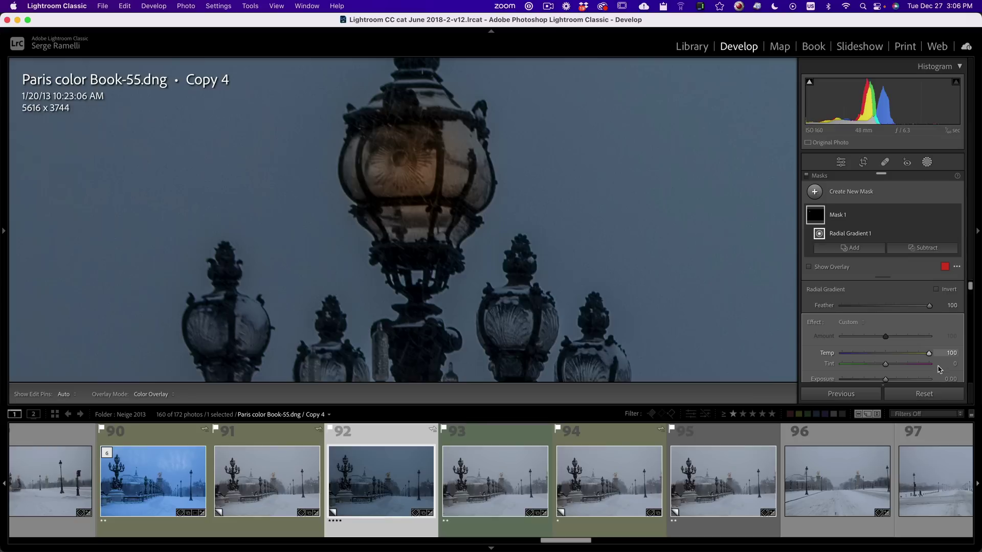
pyautogui.moveTo(896, 381); pyautogui.dragTo(895, 381)
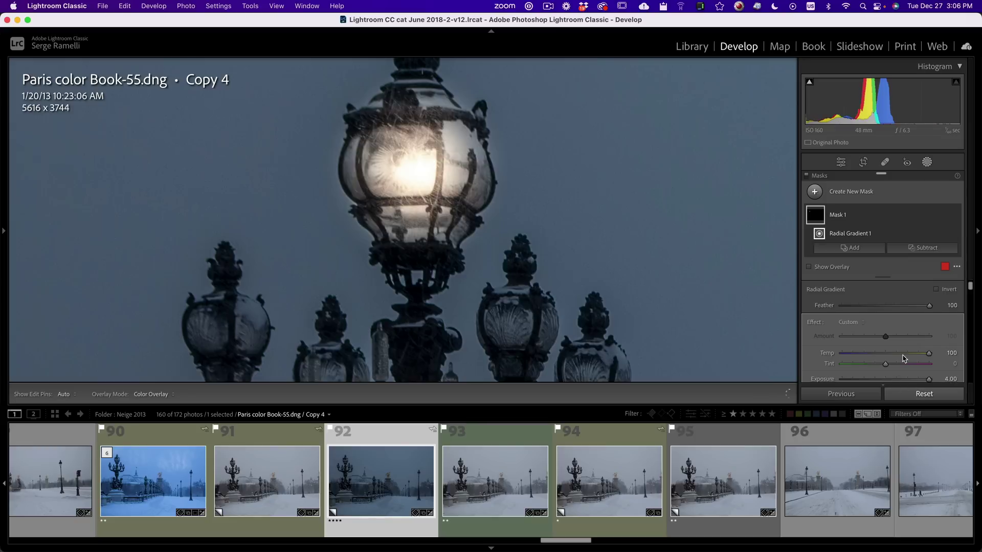
pyautogui.scroll(-1, 905, 358)
# - Duplicate the radial gradient within the same mask onto the four lower globes of the large lamppost, sized to fit each one
pyautogui.rightClick(414, 164)
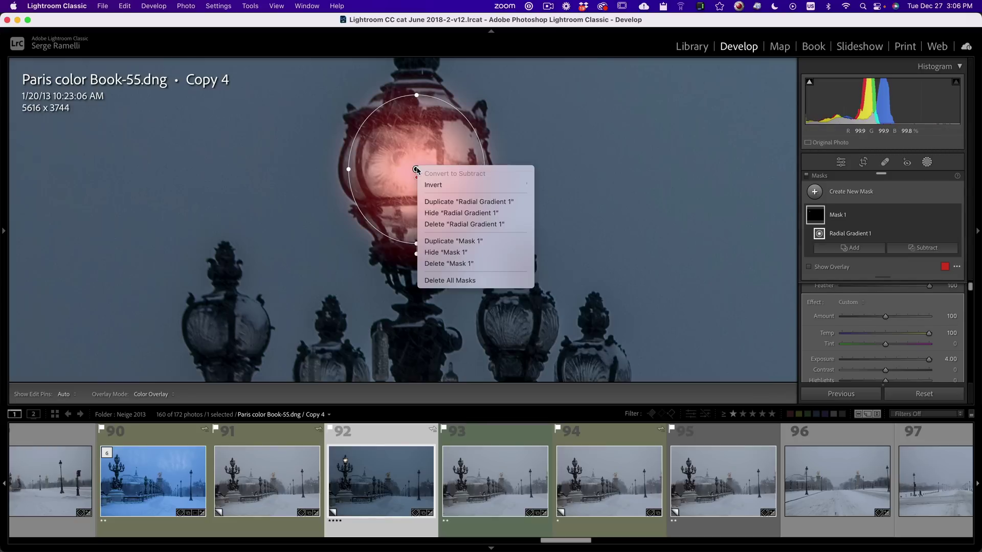
pyautogui.click(384, 186)
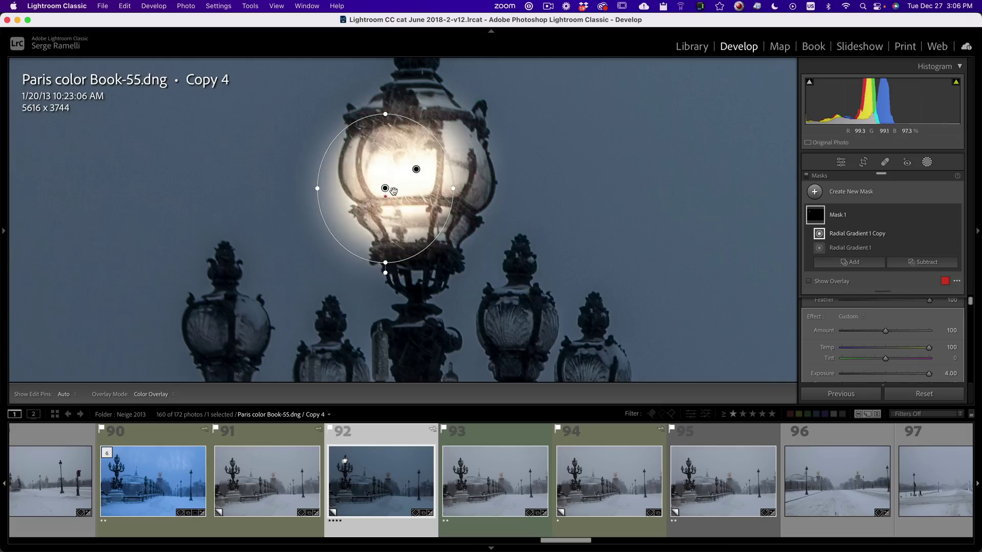
pyautogui.moveTo(385, 191); pyautogui.dragTo(165, 245)
pyautogui.rightClick(463, 246)
pyautogui.press('Escape')
pyautogui.rightClick(534, 284)
pyautogui.click(574, 318)
pyautogui.rightClick(281, 292)
pyautogui.click(327, 324)
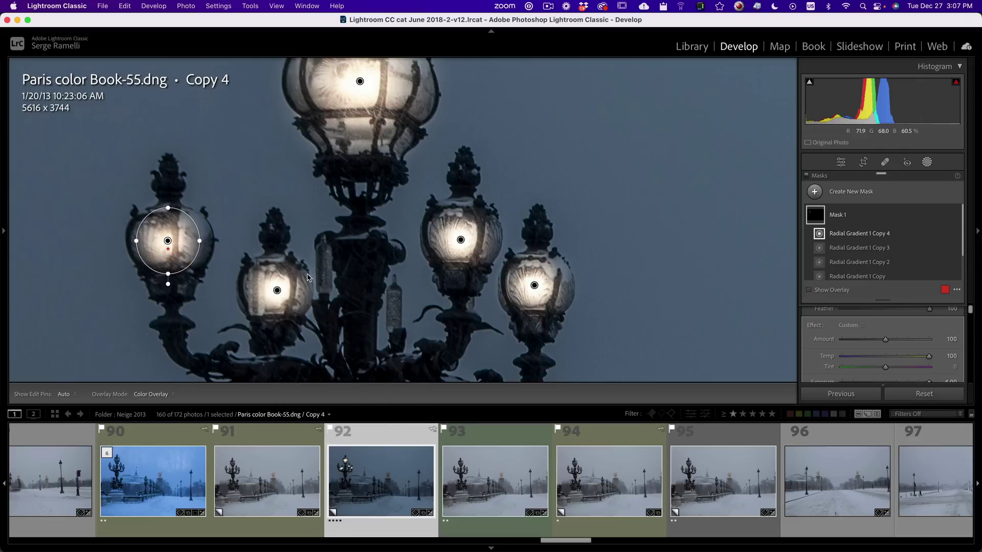
# - Duplicate the radial gradient onto the upper and lower globes of the first six smaller lampposts along the balustrade
pyautogui.press('z')
pyautogui.click(368, 215)
pyautogui.press('z')
pyautogui.rightClick(383, 177)
pyautogui.click(429, 252)
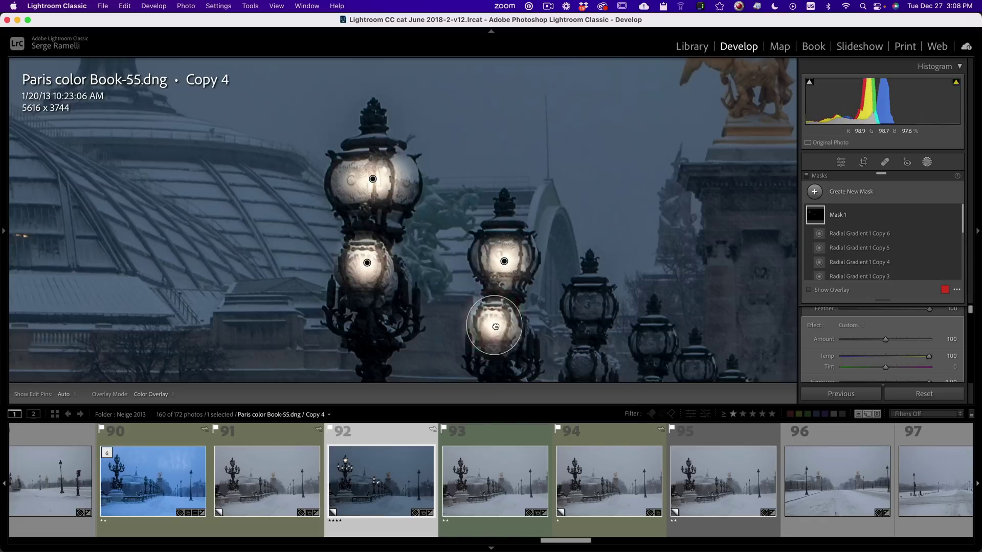
pyautogui.moveTo(455, 197); pyautogui.dragTo(601, 254)
pyautogui.rightClick(607, 218)
pyautogui.click(637, 252)
# - Duplicate the radial gradient onto both globes of the seventh smaller lamppost in the row
pyautogui.rightClick(604, 255)
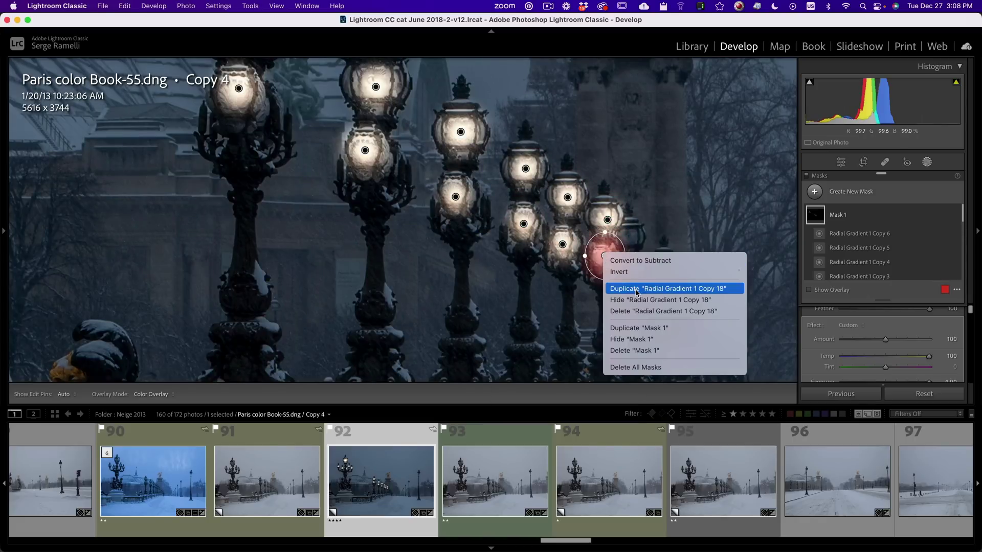
pyautogui.click(637, 290)
pyautogui.moveTo(573, 276); pyautogui.dragTo(627, 241)
pyautogui.rightClick(627, 239)
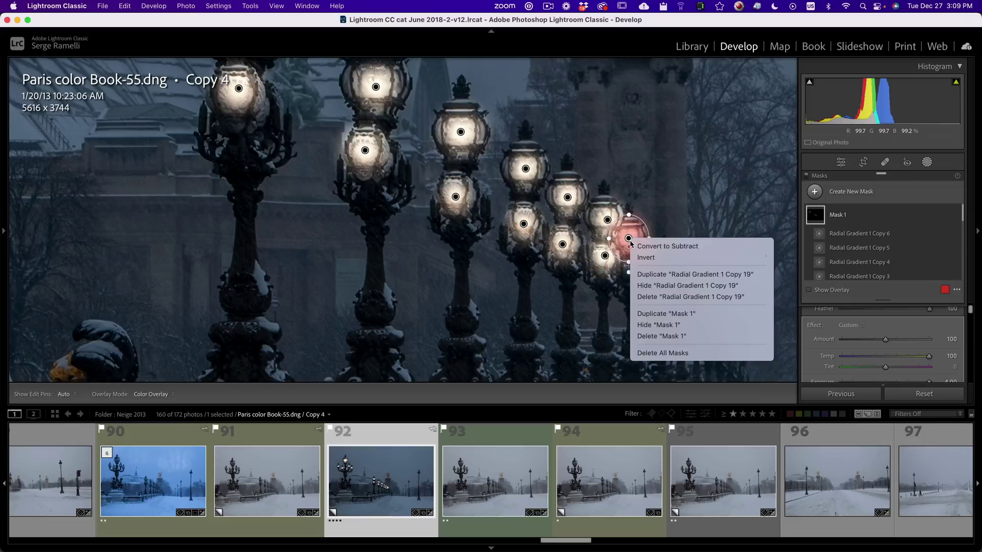
pyautogui.click(650, 275)
pyautogui.moveTo(628, 240); pyautogui.dragTo(671, 284)
# - Duplicate the radial gradient onto both globes of the eighth lamppost and onto the next lamp behind it
pyautogui.rightClick(631, 274)
pyautogui.click(653, 310)
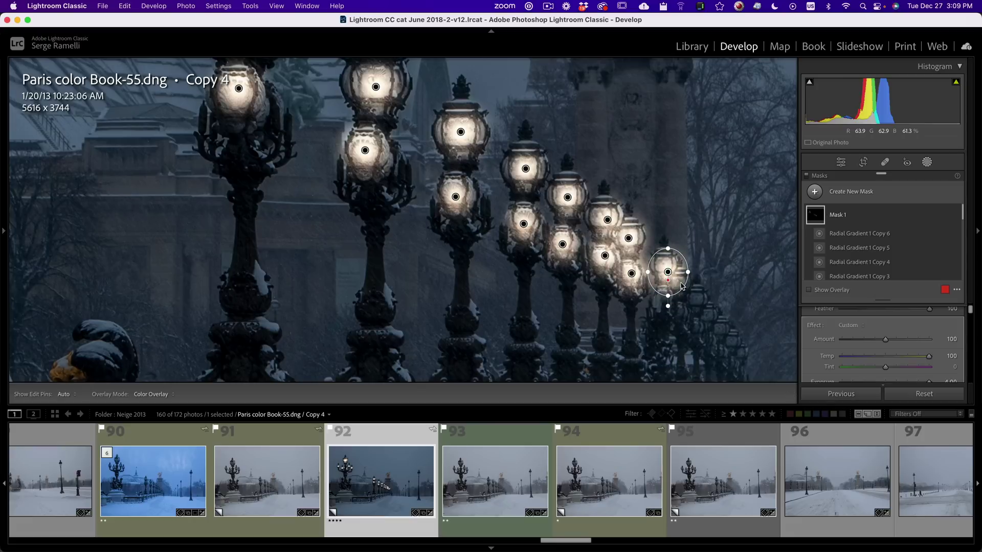
pyautogui.rightClick(670, 273)
pyautogui.click(695, 307)
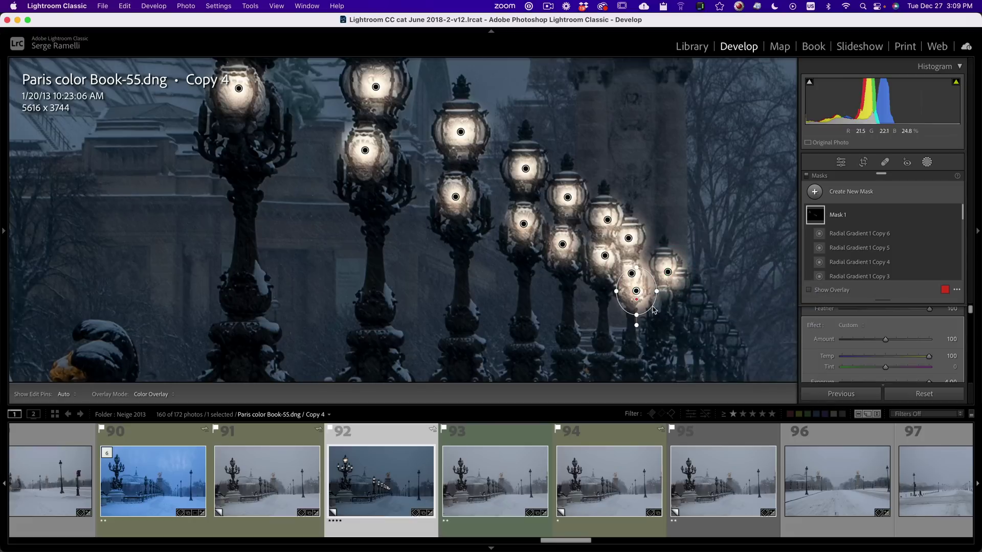
pyautogui.moveTo(636, 286); pyautogui.dragTo(704, 315)
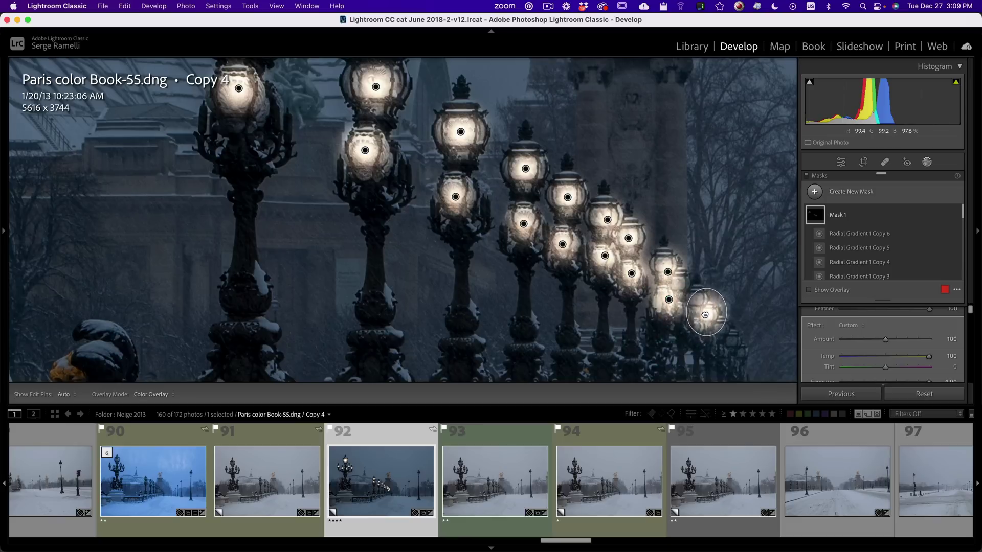
# - Place further radial gradient copies on the farthest lamps of the row and on the single lampposts across the road
pyautogui.rightClick(704, 313)
pyautogui.click(719, 344)
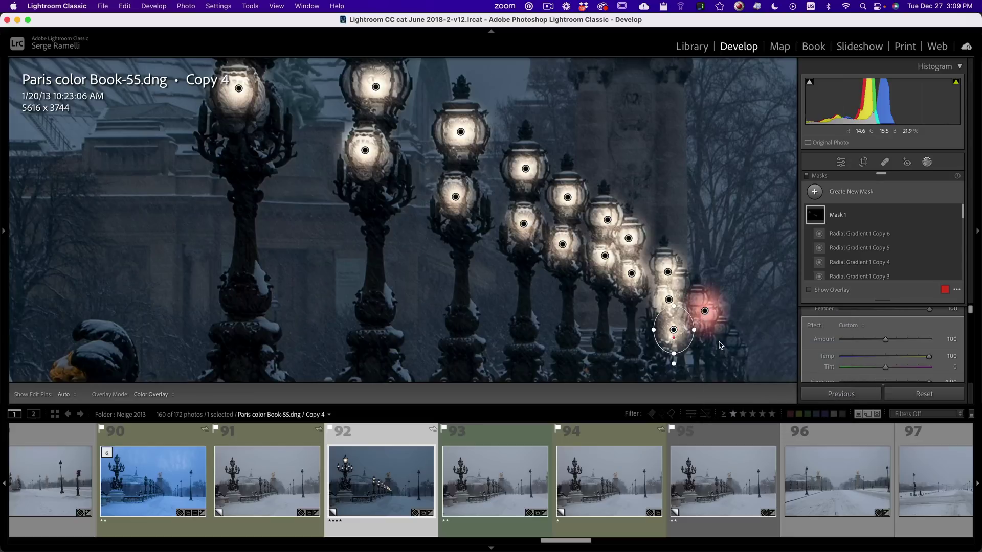
pyautogui.moveTo(673, 331); pyautogui.dragTo(726, 340)
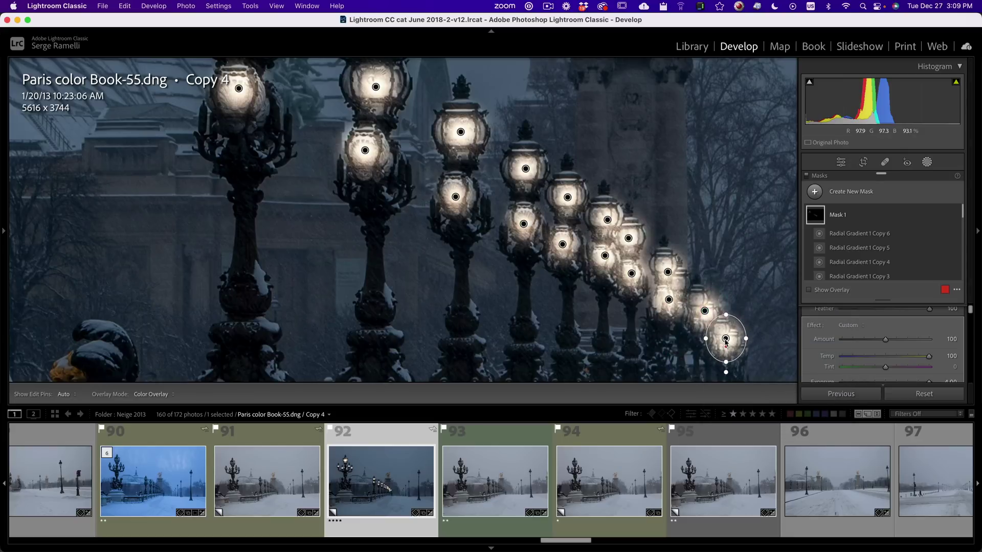
pyautogui.moveTo(778, 298); pyautogui.dragTo(470, 123)
pyautogui.press('z')
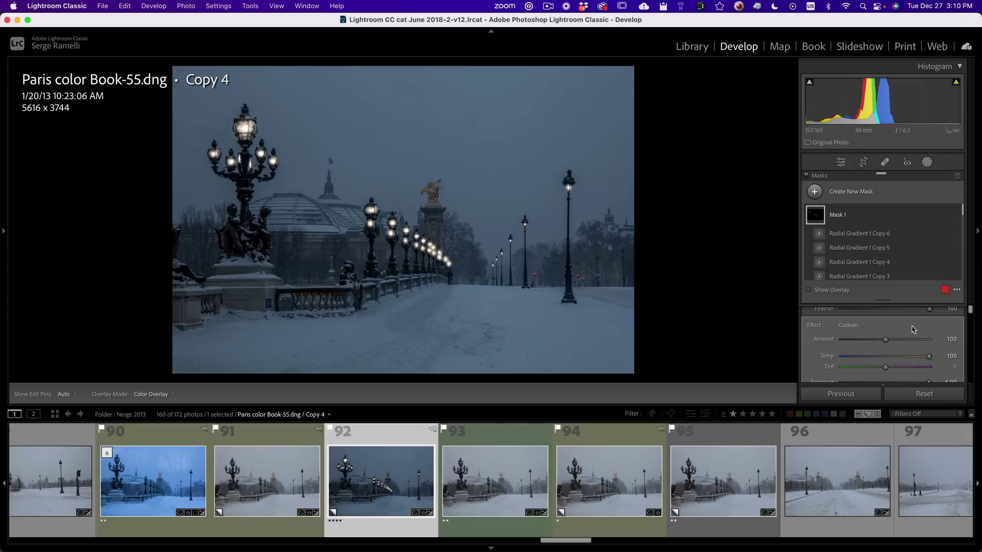
# - Set the lamp mask's Tint to 64 and reduce its Exposure to 1.68
pyautogui.scroll(-2, 913, 329)
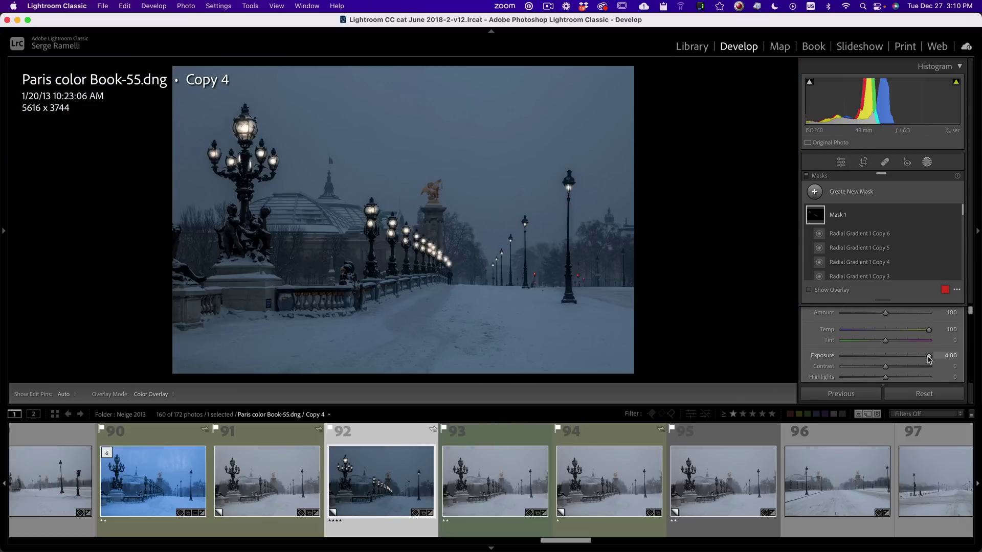
pyautogui.moveTo(928, 355); pyautogui.dragTo(903, 370)
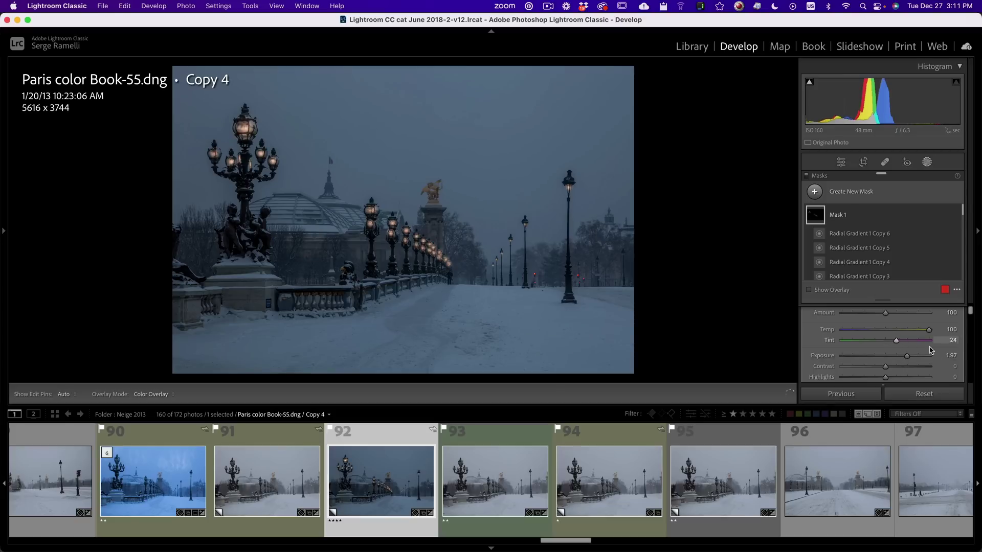
pyautogui.scroll(-4, 946, 348)
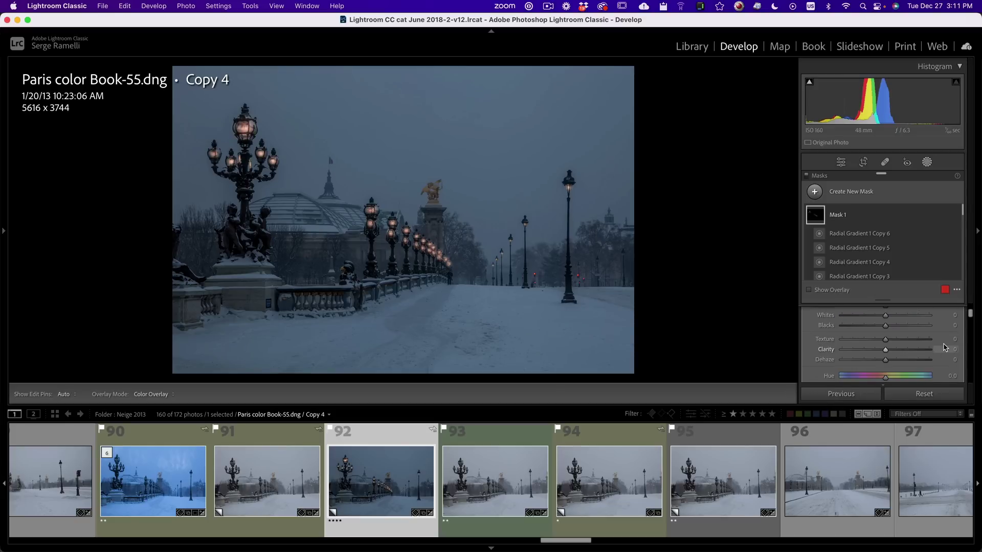
pyautogui.scroll(5, 940, 349)
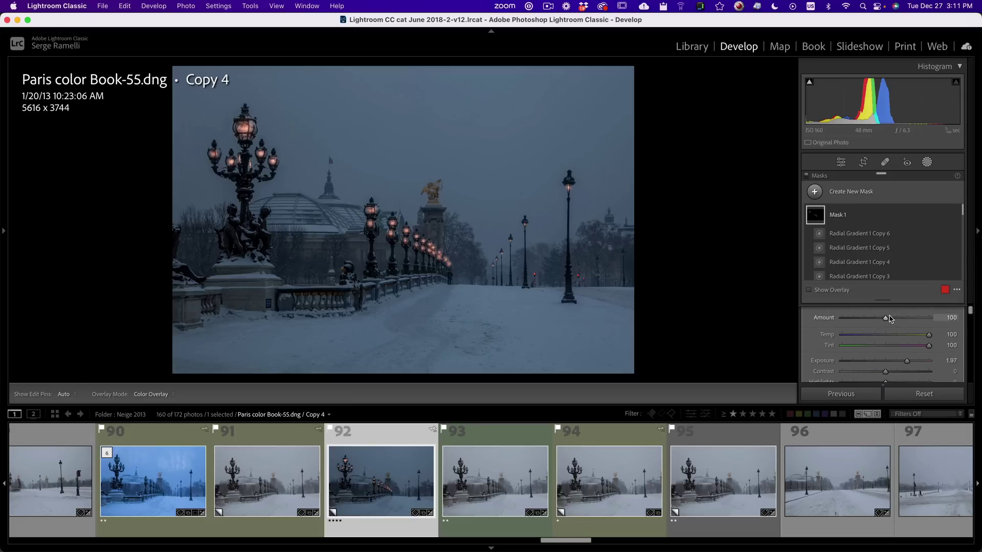
pyautogui.scroll(1, 893, 329)
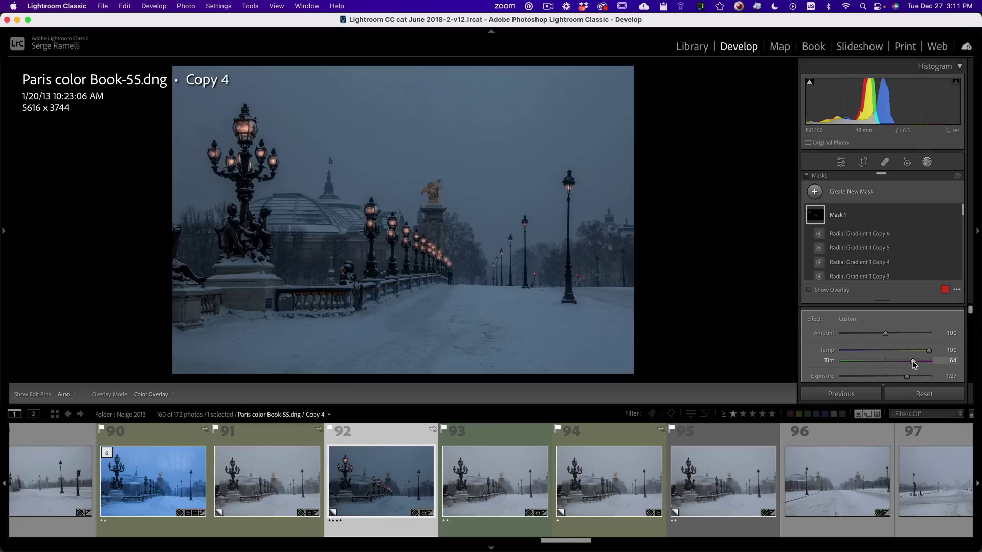
pyautogui.scroll(-1, 914, 364)
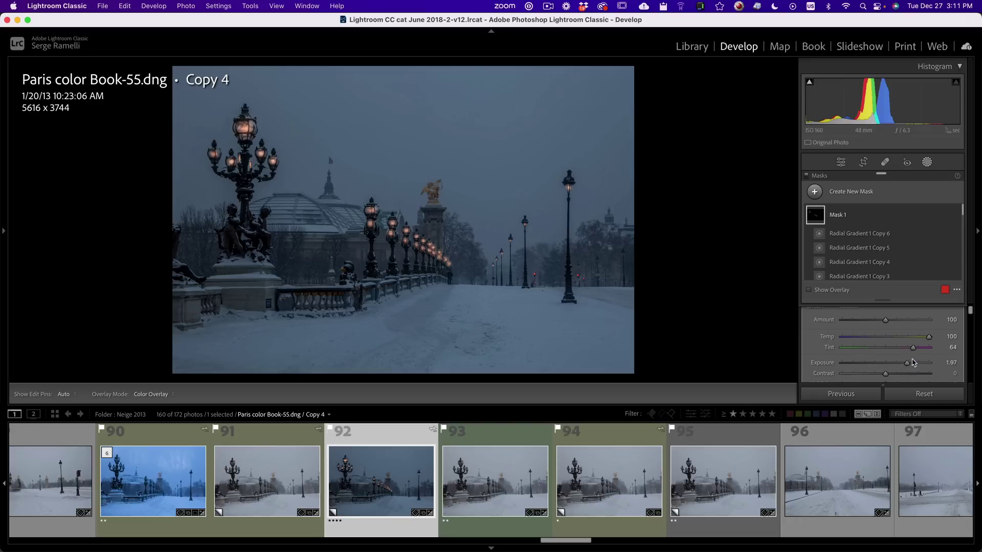
pyautogui.moveTo(913, 364); pyautogui.dragTo(906, 366)
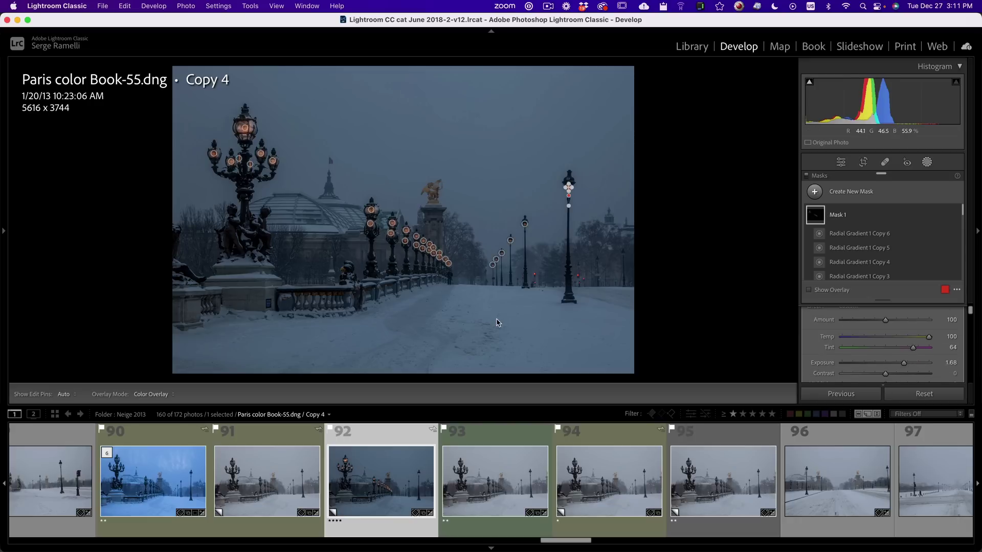
# - Return to the global adjustments and set Contrast to +36, Temp to 5,079 and Blacks to −72
pyautogui.click(840, 163)
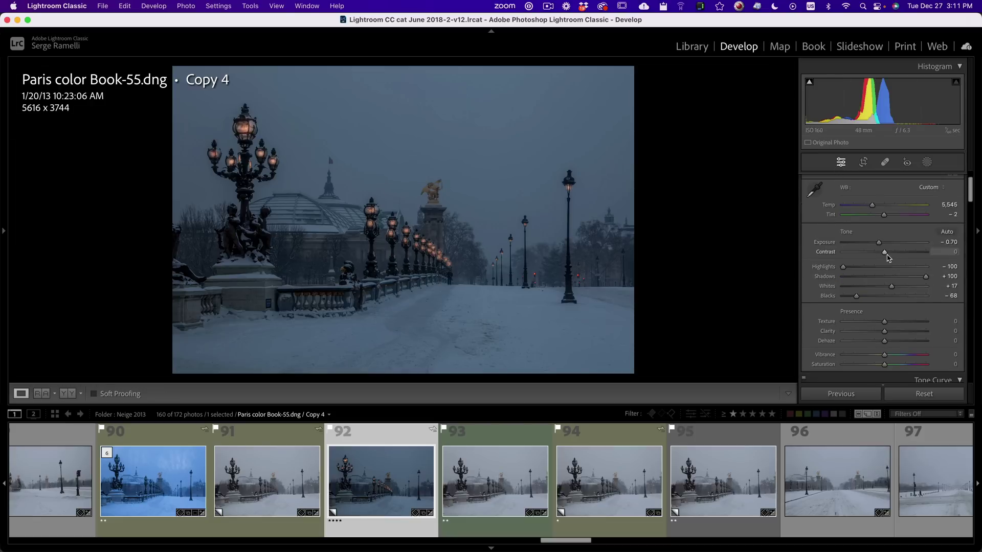
pyautogui.click(899, 253)
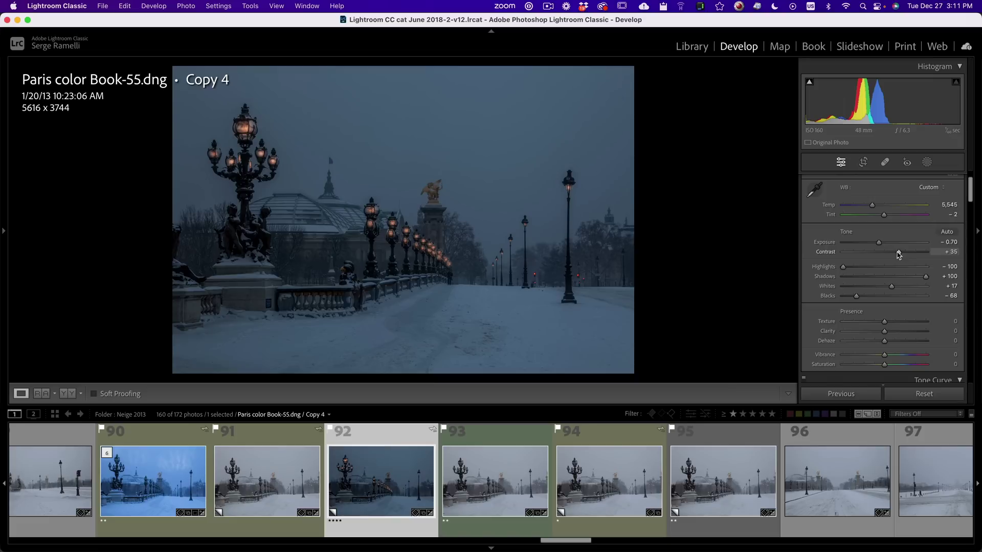
pyautogui.moveTo(871, 205); pyautogui.dragTo(868, 209)
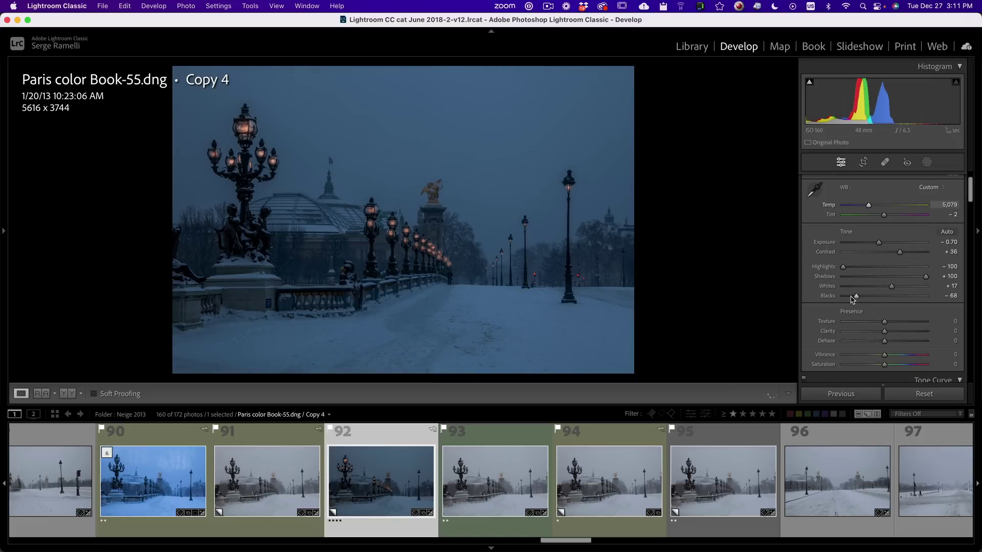
pyautogui.moveTo(852, 299); pyautogui.dragTo(852, 299)
pyautogui.moveTo(482, 351); pyautogui.dragTo(423, 354)
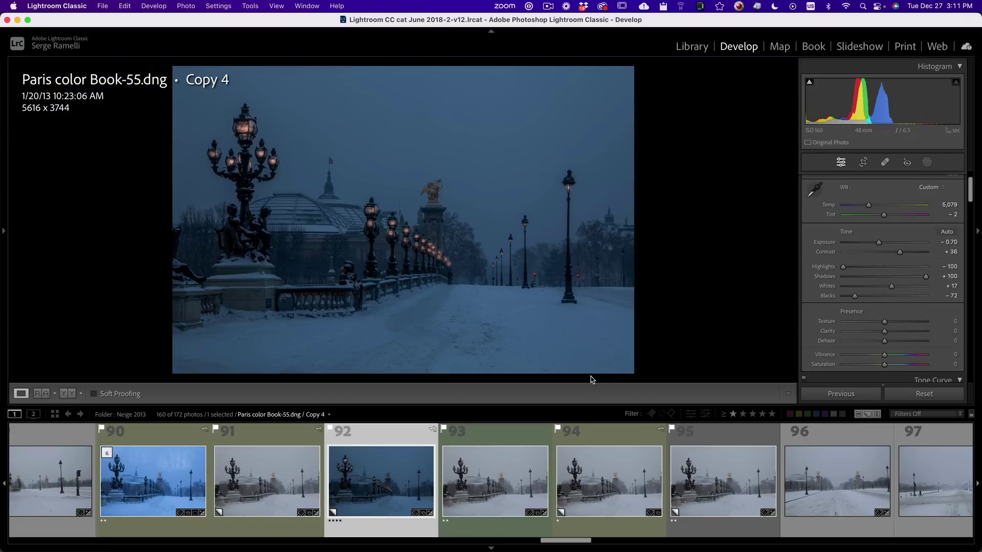
# - Raise the photo's global Exposure slightly
pyautogui.press(',')
pyautogui.press(',')
pyautogui.press(',')
pyautogui.press(',')
pyautogui.press(',')
pyautogui.press('=')
pyautogui.press('=')
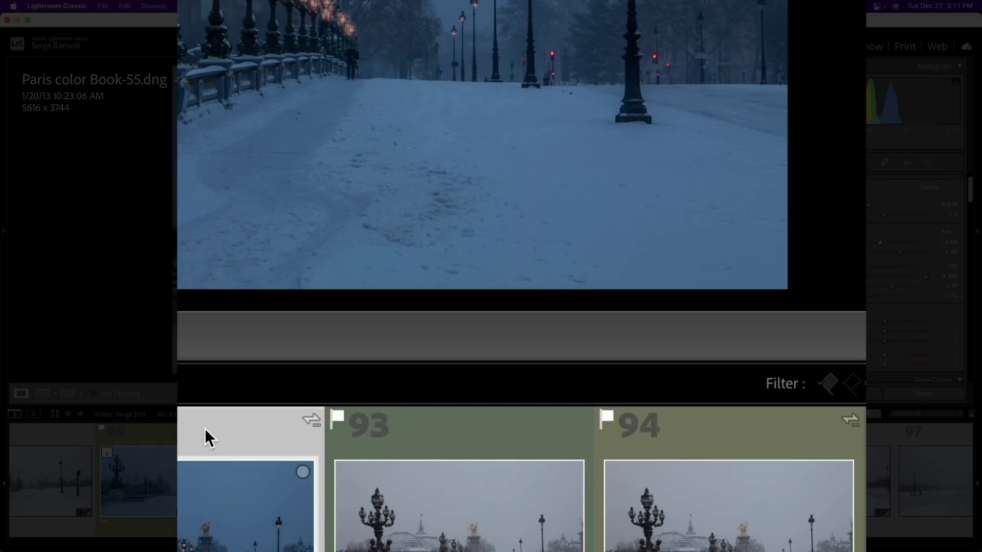
# - Open the blue-hour version of Paris color Book-55.dng for editing in Adobe Photoshop 2023
pyautogui.rightClick(386, 427)
pyautogui.moveTo(413, 291)
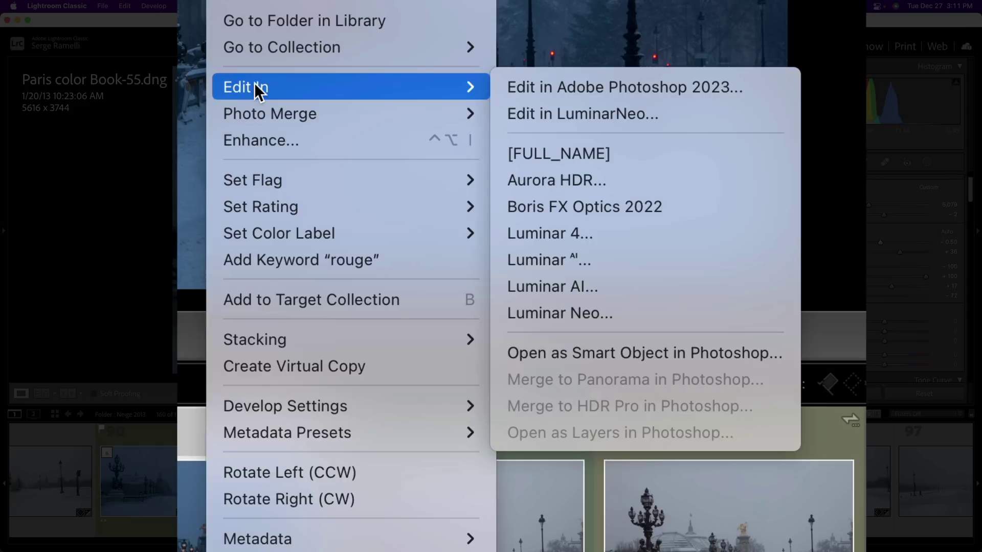
pyautogui.click(634, 88)
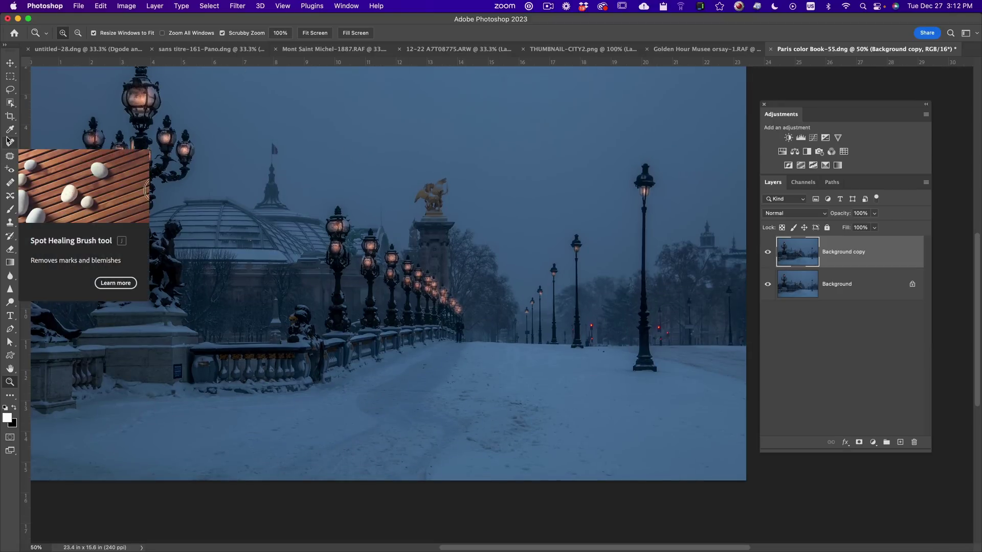
# - Make a freehand Lasso selection around the snowy foreground and apply the Dust & Scratches filter with a radius of 10 pixels
pyautogui.press('l')
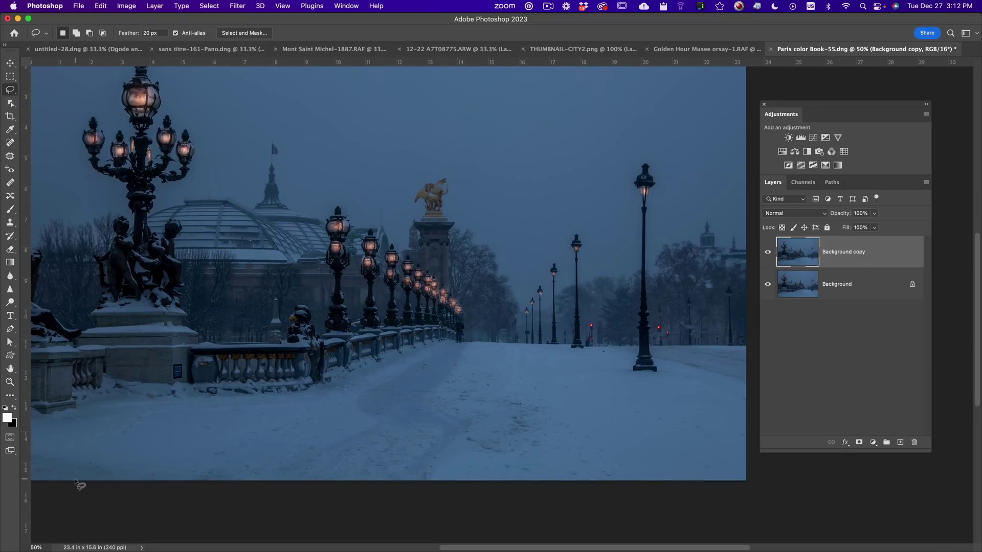
pyautogui.moveTo(77, 480)
pyautogui.mouseDown()
pyautogui.moveTo(196, 405)
pyautogui.moveTo(277, 403)
pyautogui.moveTo(384, 379)
pyautogui.moveTo(427, 347)
pyautogui.moveTo(486, 343)
pyautogui.moveTo(698, 418)
pyautogui.moveTo(739, 469)
pyautogui.moveTo(643, 510)
pyautogui.mouseUp()
pyautogui.click(237, 6)
pyautogui.moveTo(273, 150)
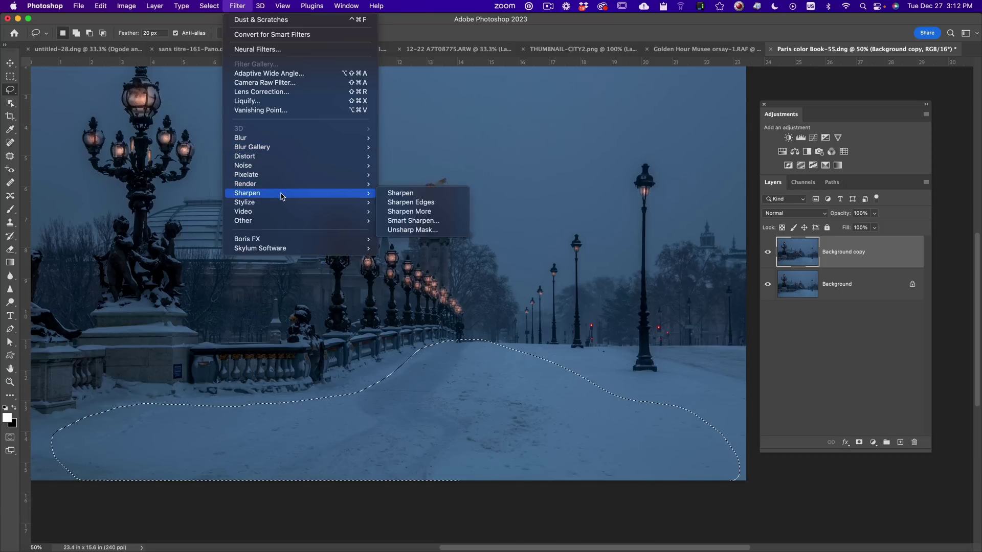
pyautogui.moveTo(293, 166)
pyautogui.click(428, 185)
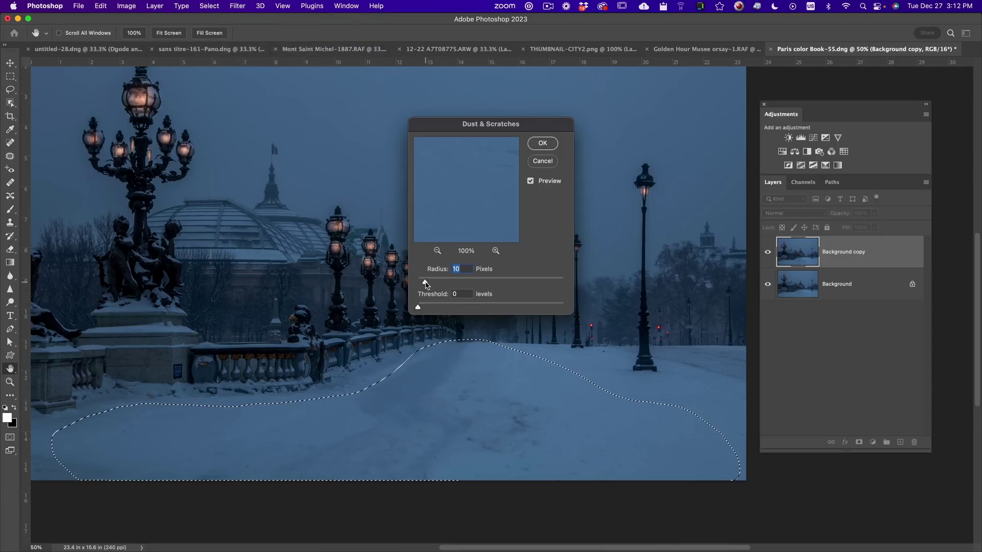
pyautogui.press('Return')
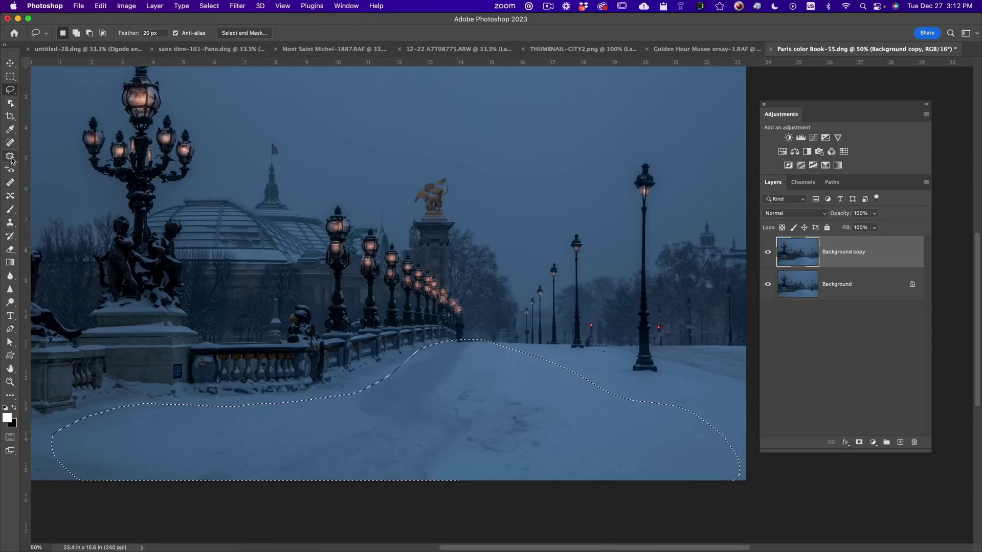
# - Clear the selection and use the Patch tool to replace the dark marks along the middle of the road with clean snow
pyautogui.press('j')
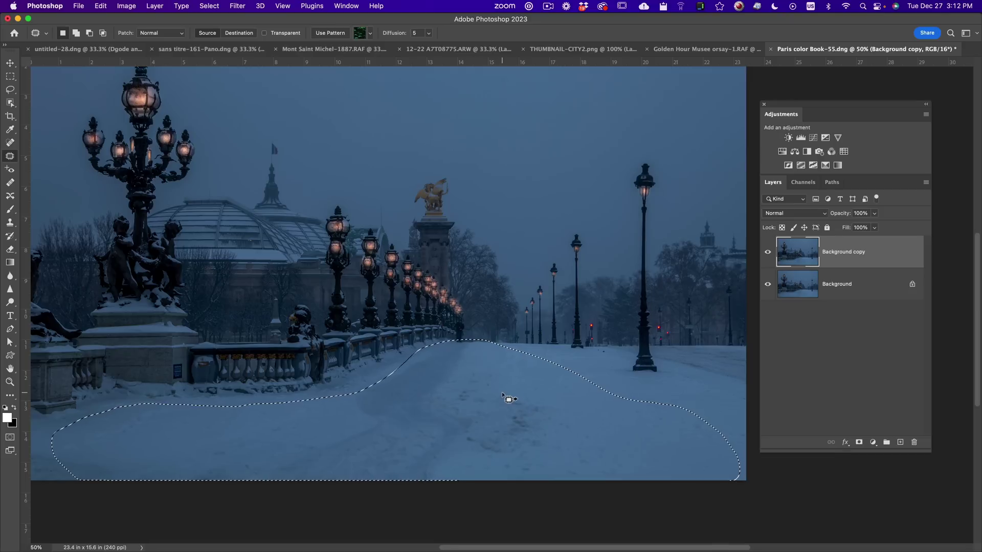
pyautogui.press('super+d')
pyautogui.moveTo(521, 392); pyautogui.dragTo(706, 438)
pyautogui.press('super+d')
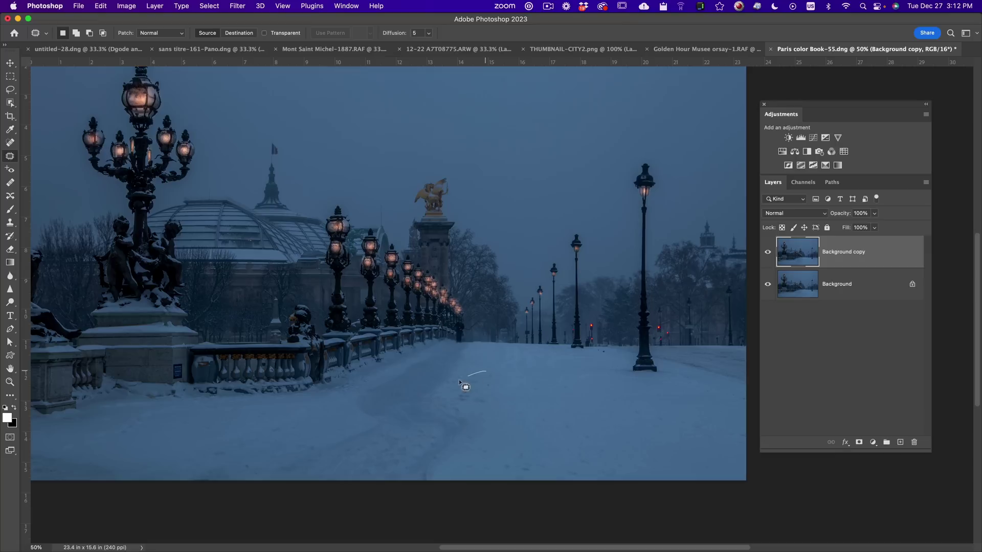
pyautogui.moveTo(465, 387)
pyautogui.mouseDown()
pyautogui.moveTo(463, 415)
pyautogui.moveTo(504, 398)
pyautogui.moveTo(499, 373)
pyautogui.mouseUp()
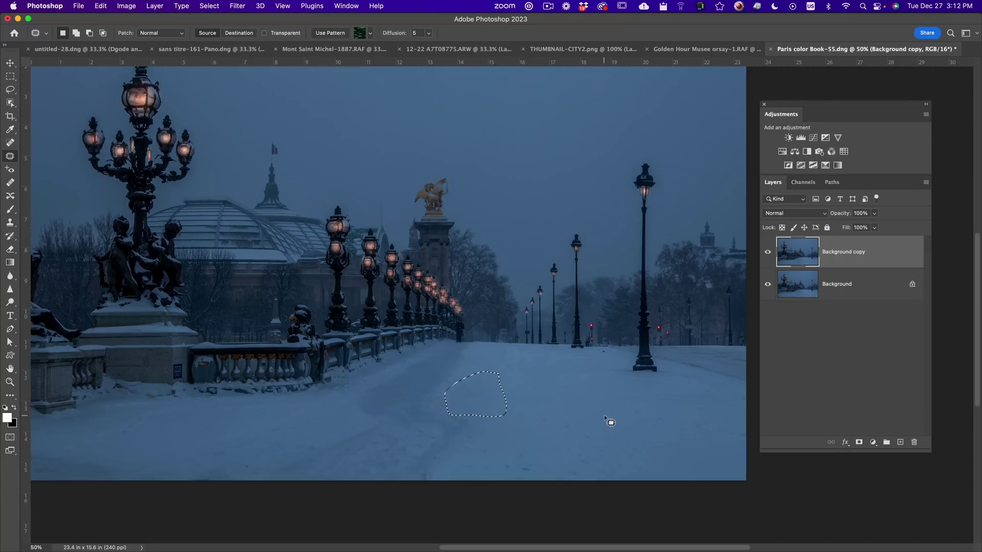
pyautogui.press('super+d')
# - Patch the remaining blemishes in the snow in the left foreground and the lower right foreground
pyautogui.moveTo(167, 414)
pyautogui.mouseDown()
pyautogui.moveTo(73, 433)
pyautogui.moveTo(56, 450)
pyautogui.moveTo(115, 450)
pyautogui.moveTo(153, 432)
pyautogui.mouseUp()
pyautogui.press('super+d')
pyautogui.moveTo(531, 455)
pyautogui.mouseDown()
pyautogui.moveTo(543, 485)
pyautogui.moveTo(537, 473)
pyautogui.mouseUp()
pyautogui.press('super+d')
pyautogui.moveTo(567, 425)
pyautogui.mouseDown()
pyautogui.moveTo(603, 479)
pyautogui.moveTo(607, 439)
pyautogui.moveTo(601, 445)
pyautogui.moveTo(643, 441)
pyautogui.mouseUp()
pyautogui.press('super+d')
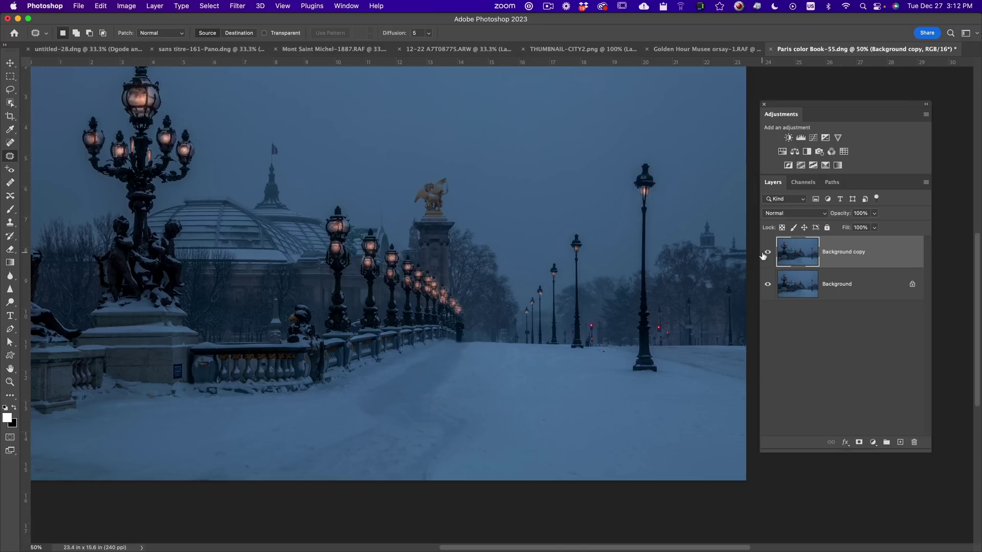
# - Compare the retouched Background copy layer with the original, and save and close the document before switching back to Lightroom Classic
pyautogui.click(766, 254)
pyautogui.click(766, 254)
pyautogui.press('z')
pyautogui.press('super+w')
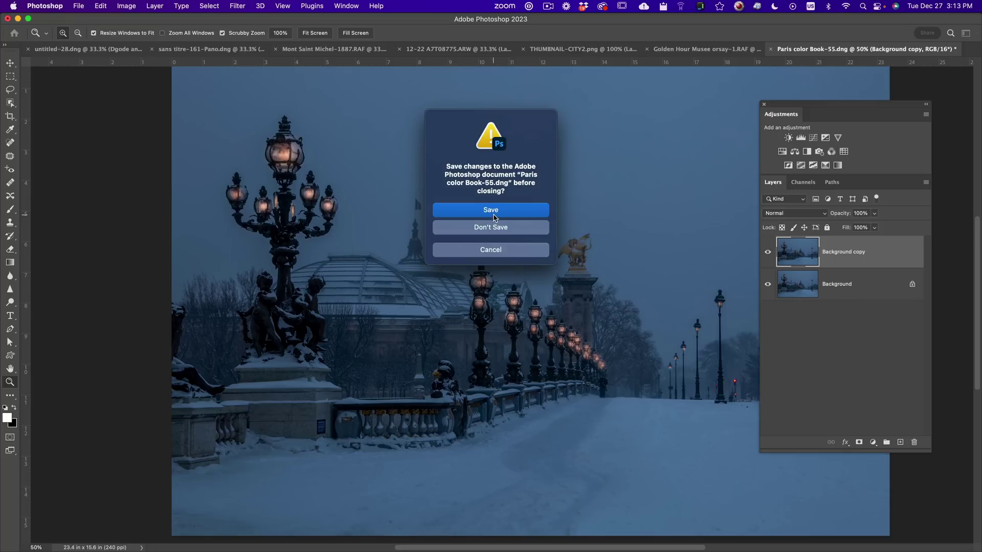
pyautogui.click(493, 213)
pyautogui.press('super+Tab')
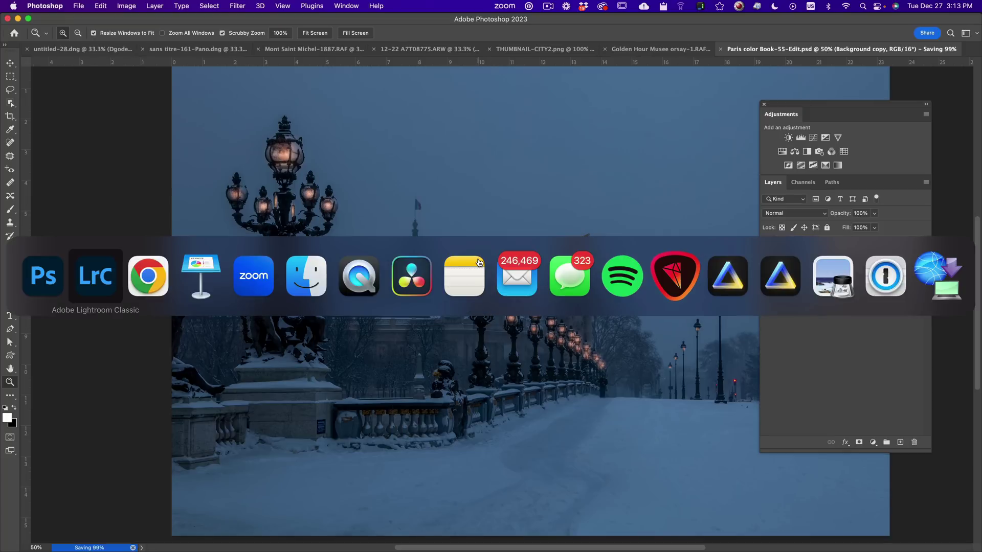
# - Rate the retouched Paris color Book-55-Edit.psd four stars and filter the filmstrip to photos rated four stars and up
pyautogui.press('4')
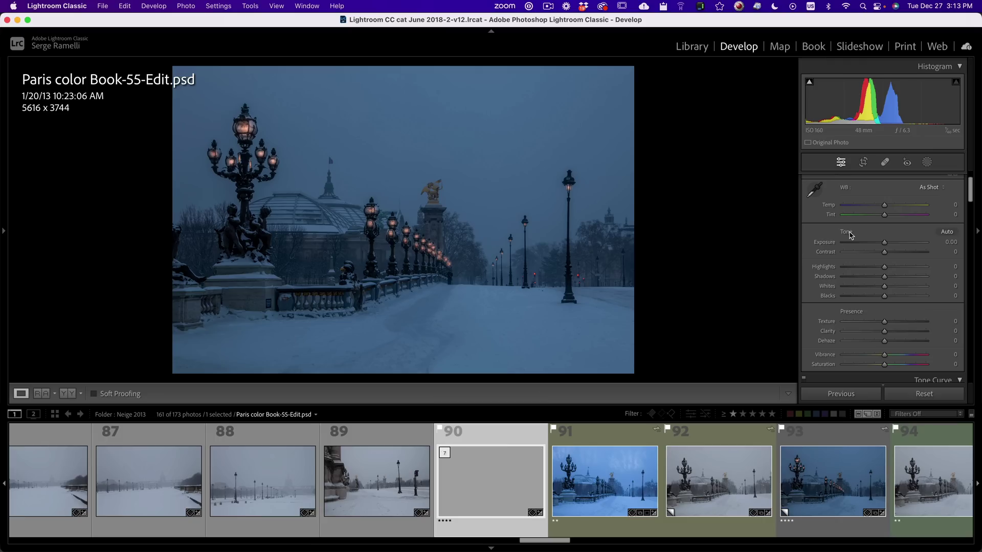
pyautogui.click(762, 414)
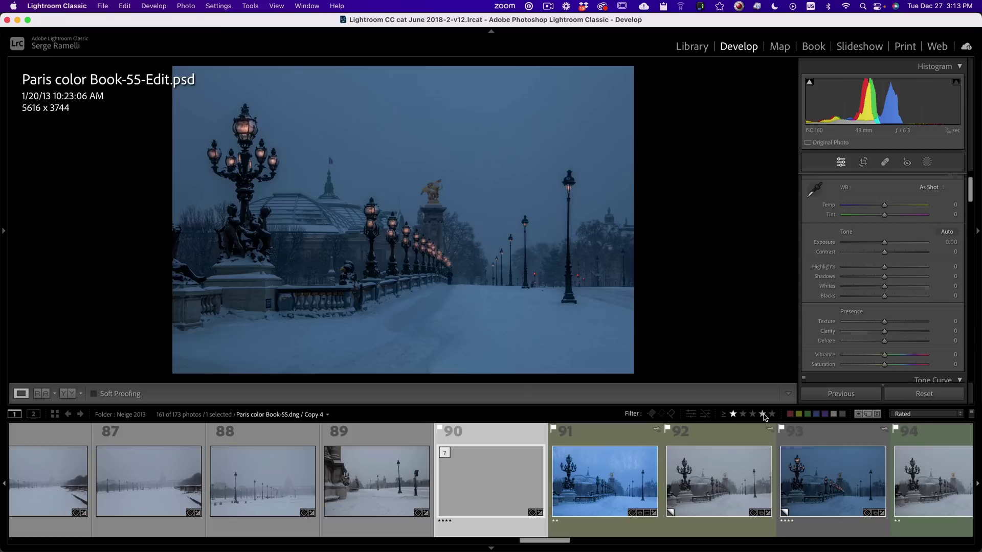
pyautogui.click(762, 414)
pyautogui.click(763, 415)
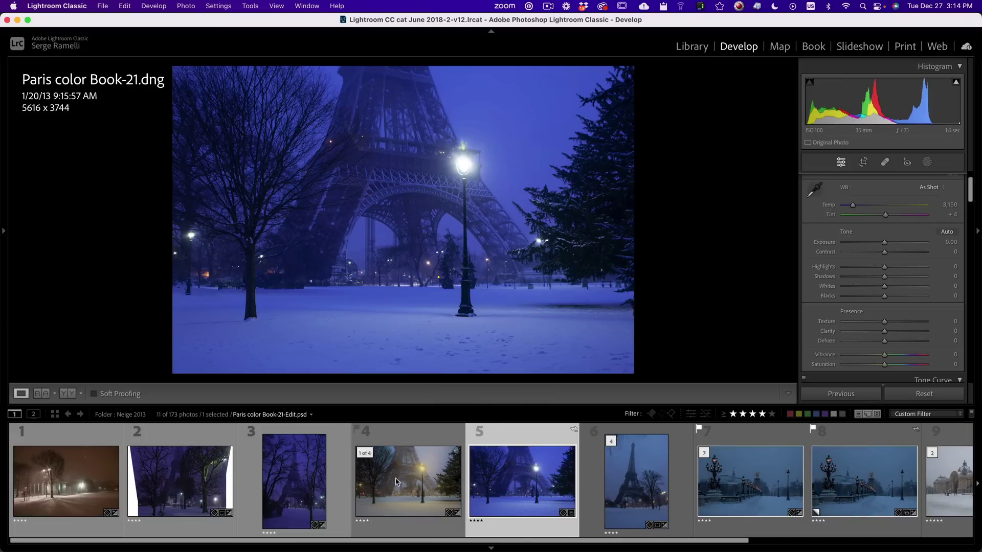
# - Widen the rating filter to two stars and up, and review the Eiffel Tower photos and the versions of the lamp-lined bridge
pyautogui.click(396, 486)
pyautogui.click(307, 491)
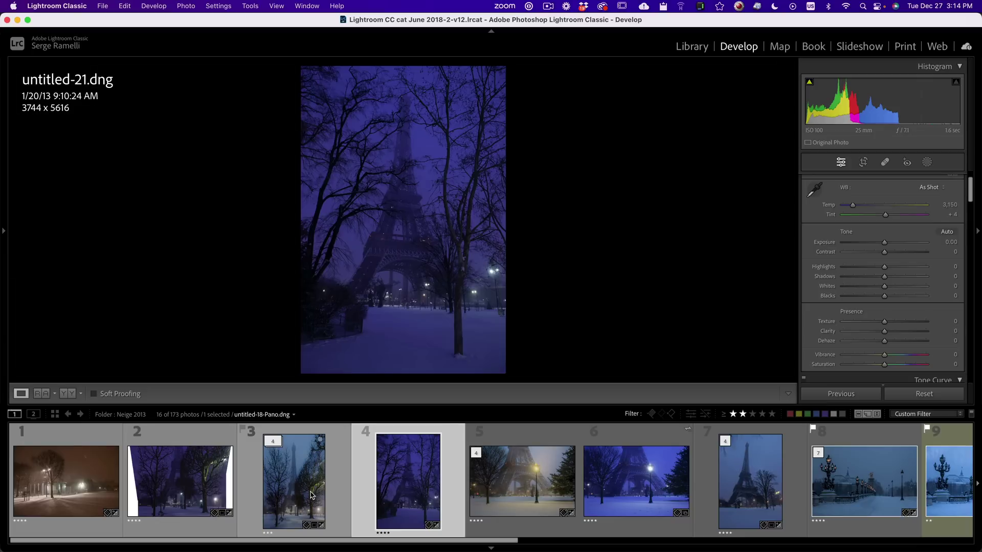
pyautogui.click(312, 494)
pyautogui.scroll(-4, 809, 479)
pyautogui.click(809, 478)
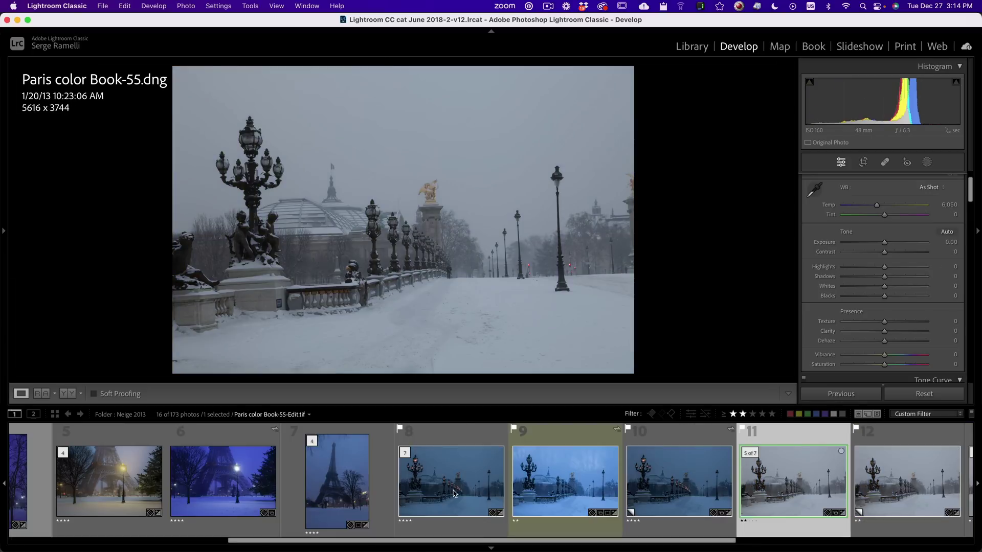
pyautogui.click(453, 493)
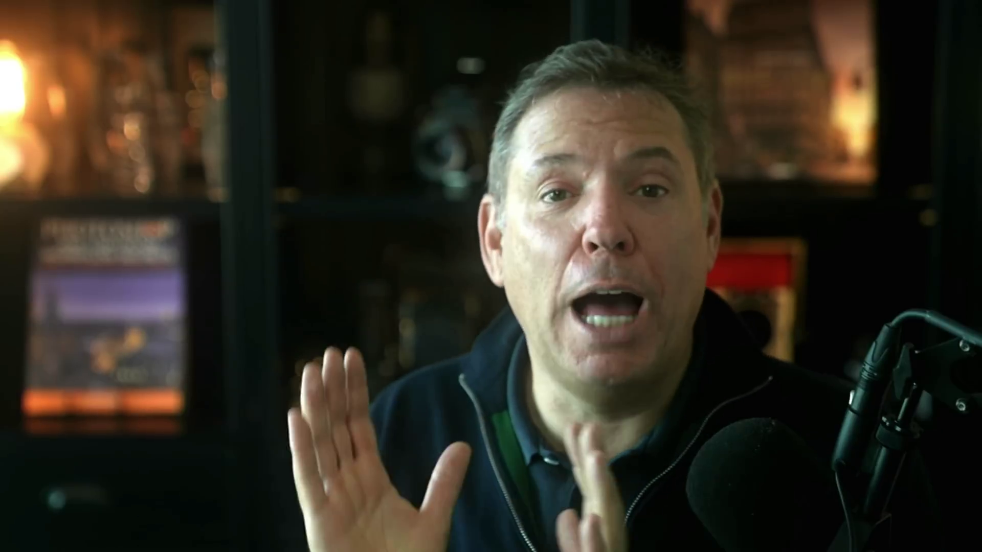